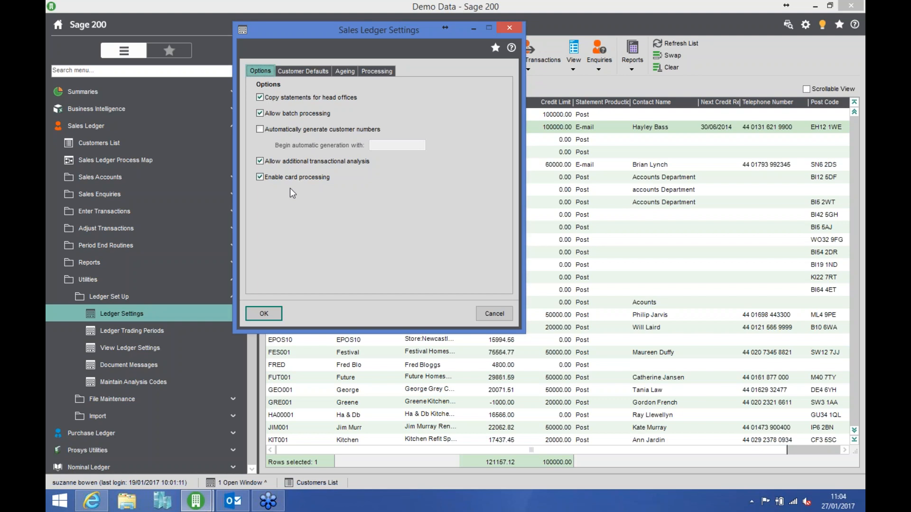
- Review the sales ledger's customer defaults, ageing periods and the available bases for the default payment terms
click(303, 72)
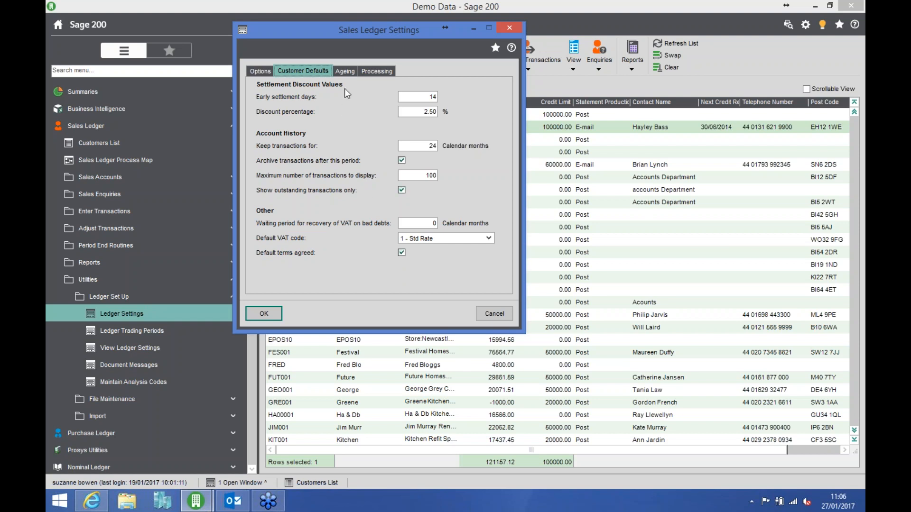
click(346, 72)
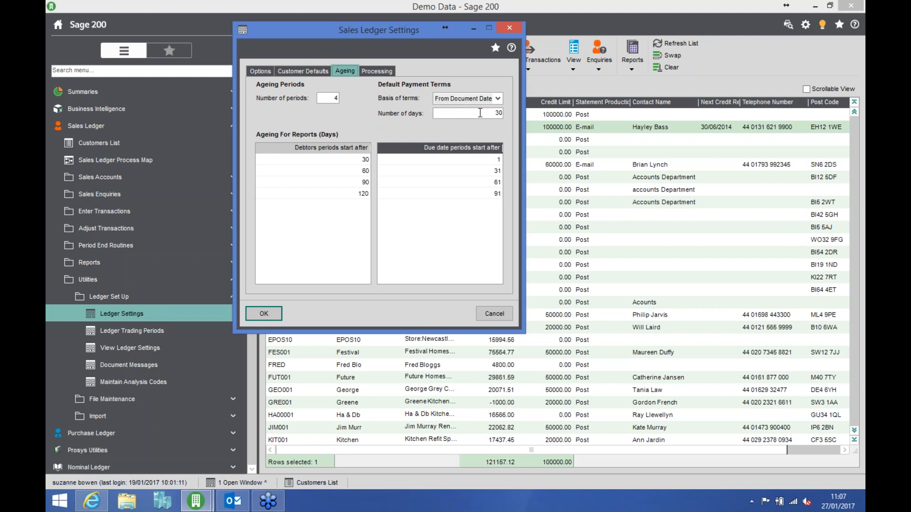
click(497, 98)
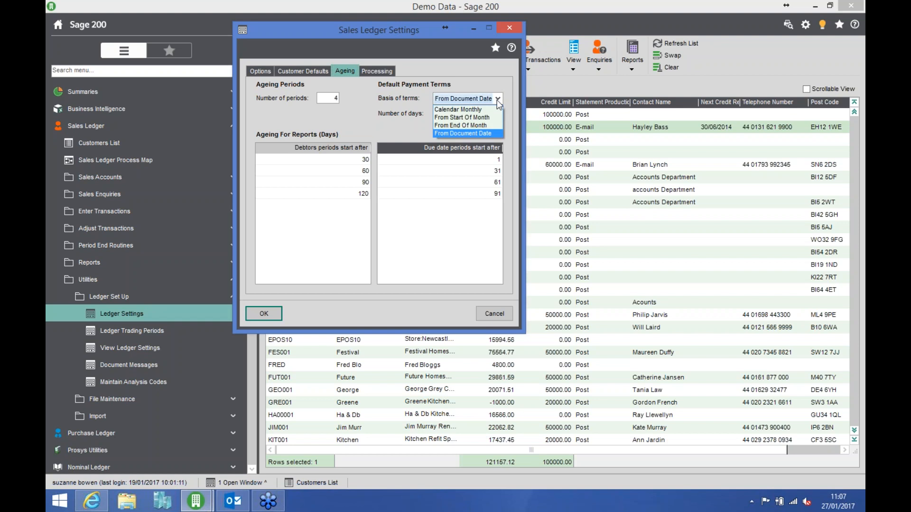
click(497, 98)
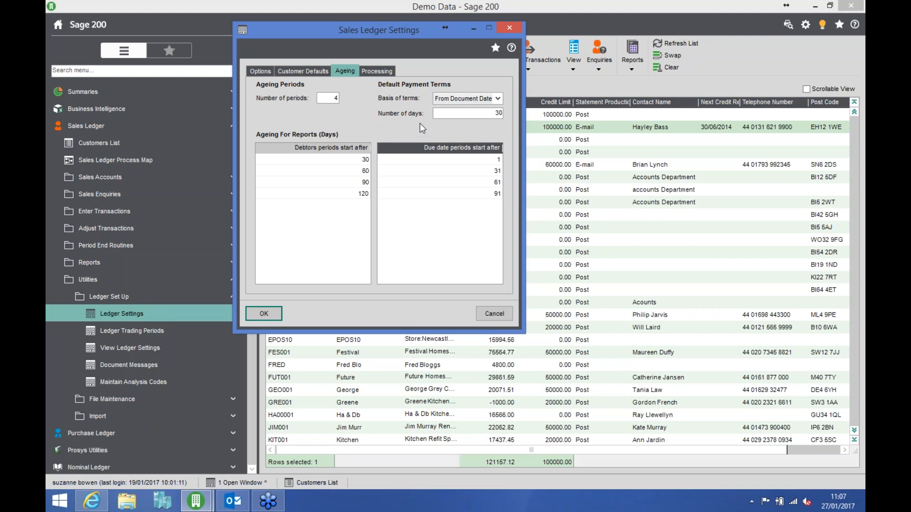
- Review the sales ledger's processing settings, including the statement transaction and ageing options and finance charges, and close the settings
click(377, 70)
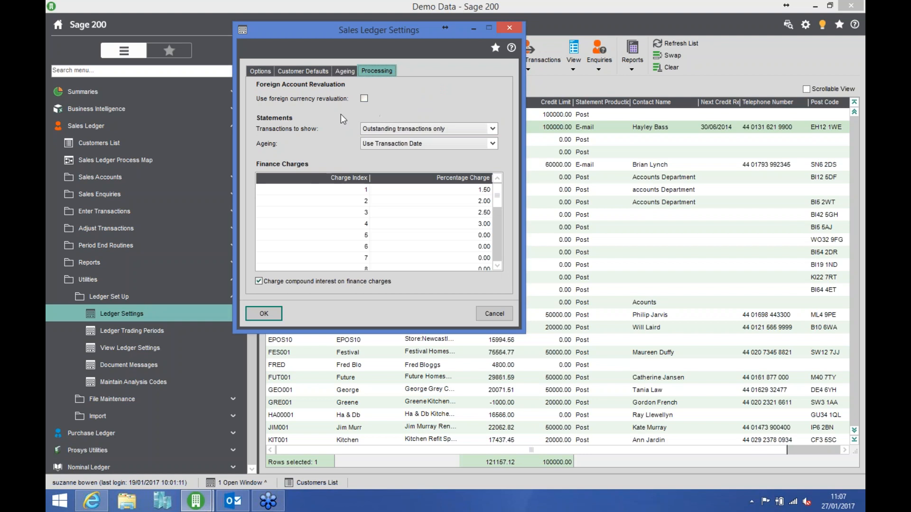
click(412, 129)
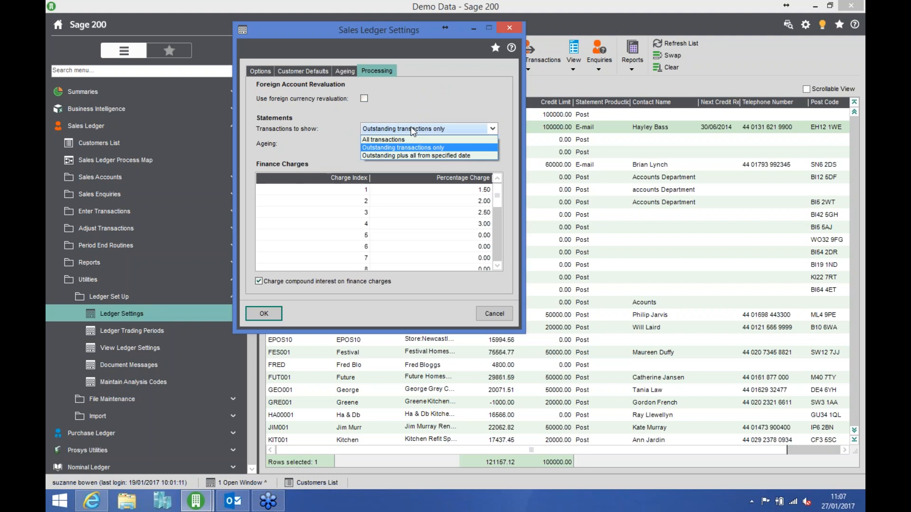
click(412, 130)
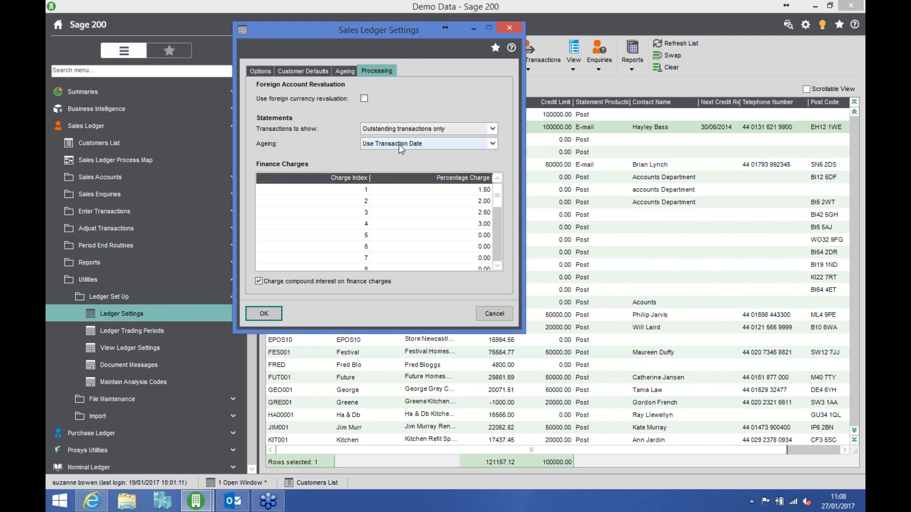
click(398, 144)
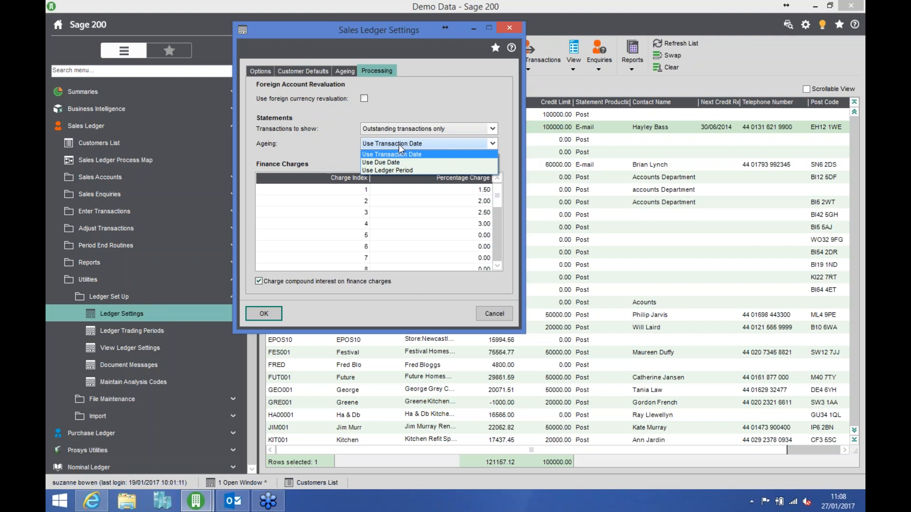
click(344, 131)
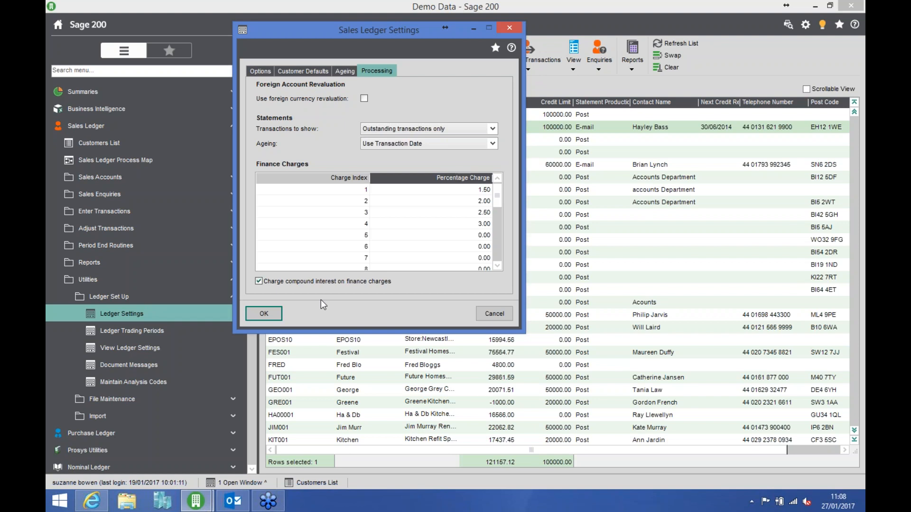
click(265, 314)
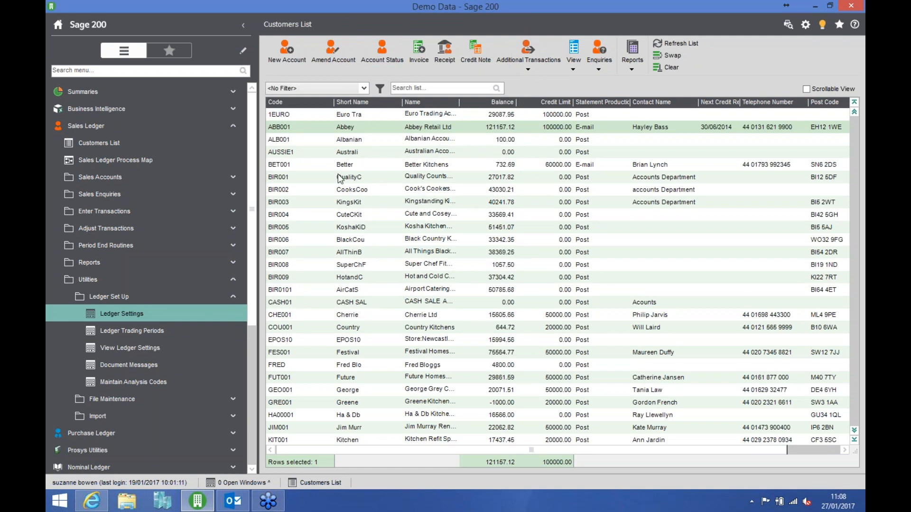
- Examine the finance charge rates available in Abbey Retail Ltd's credit terms, and save and close the customer record
click(353, 127)
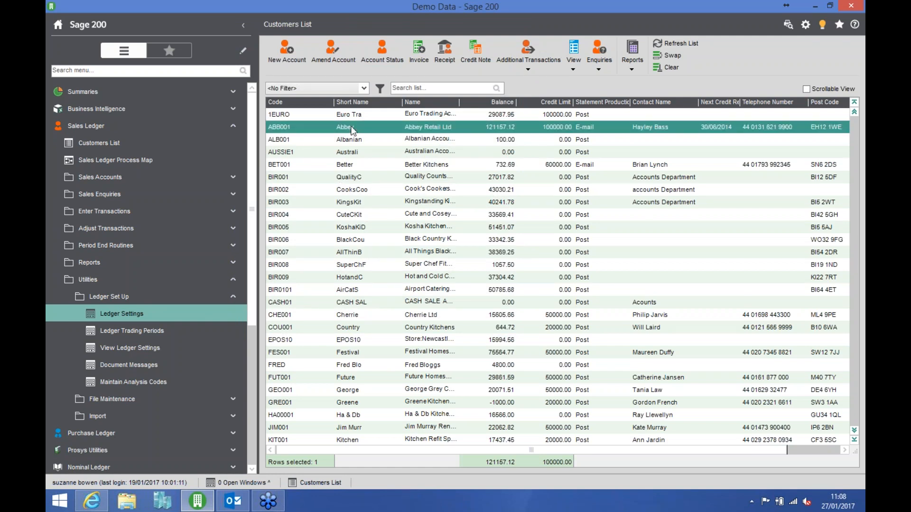
click(334, 51)
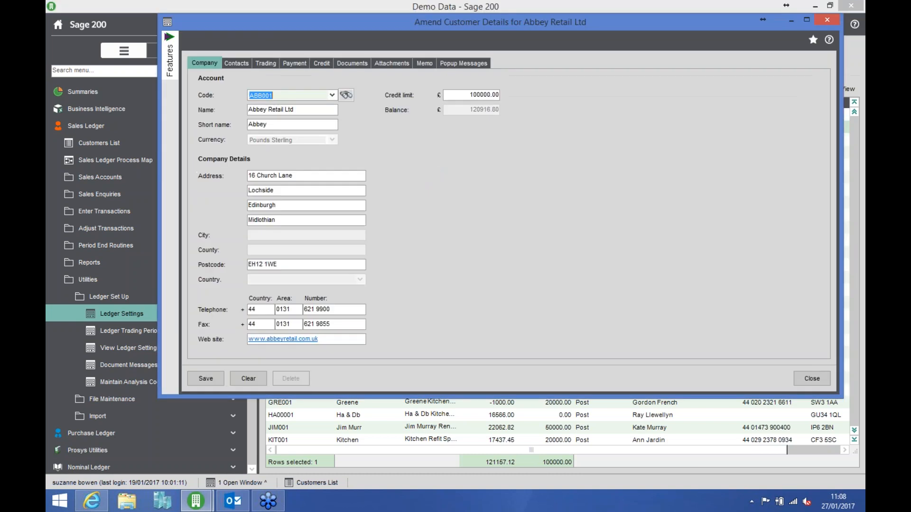
click(322, 64)
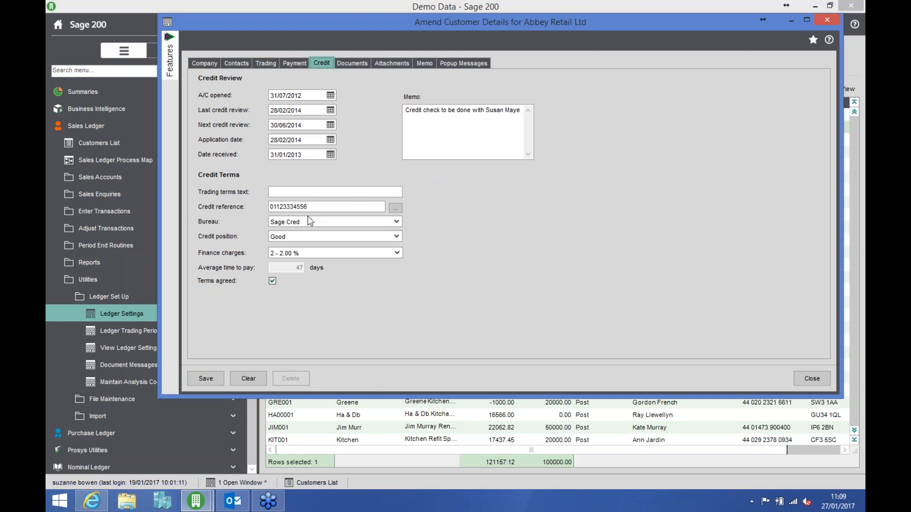
click(397, 253)
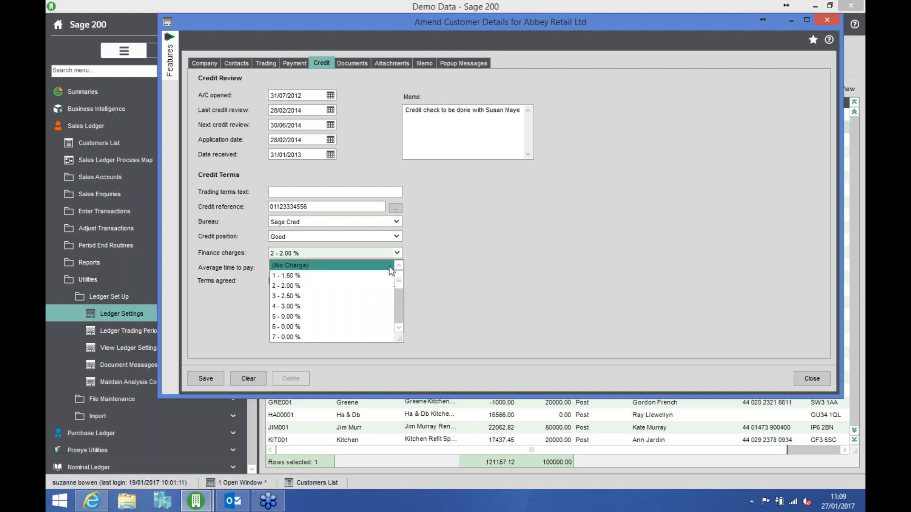
click(400, 252)
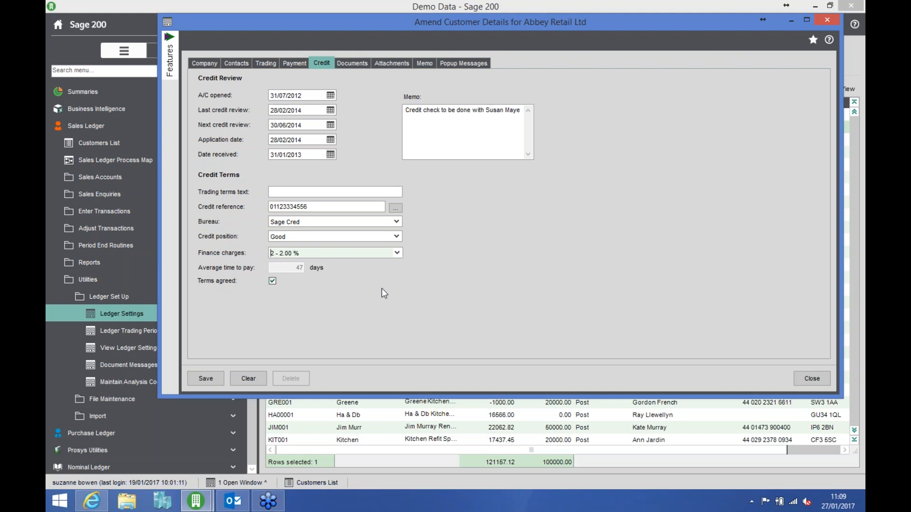
click(209, 379)
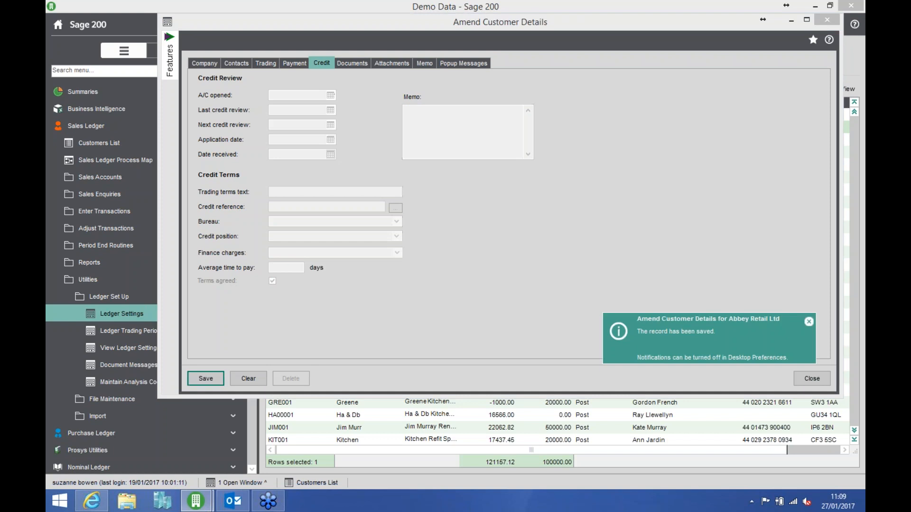
click(801, 377)
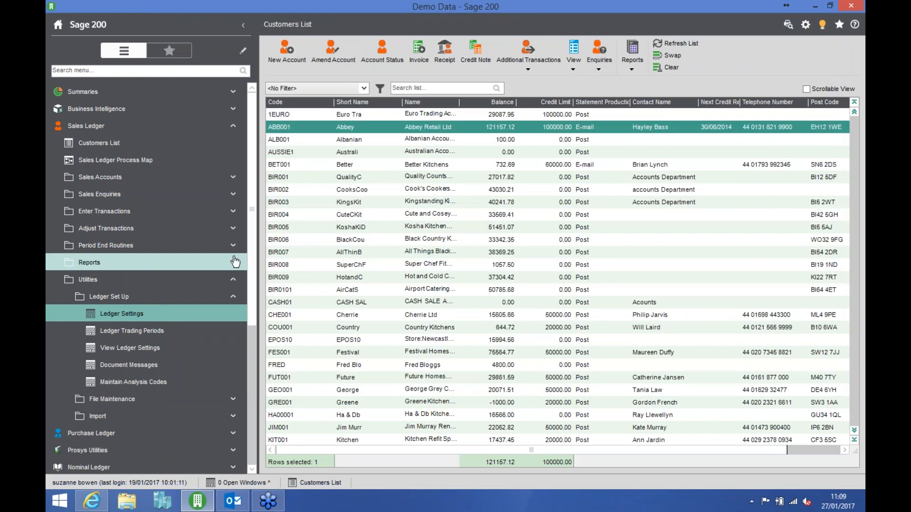
- Open the period-end Finance Charges routine and examine its charge date and transaction selection criteria options
click(163, 251)
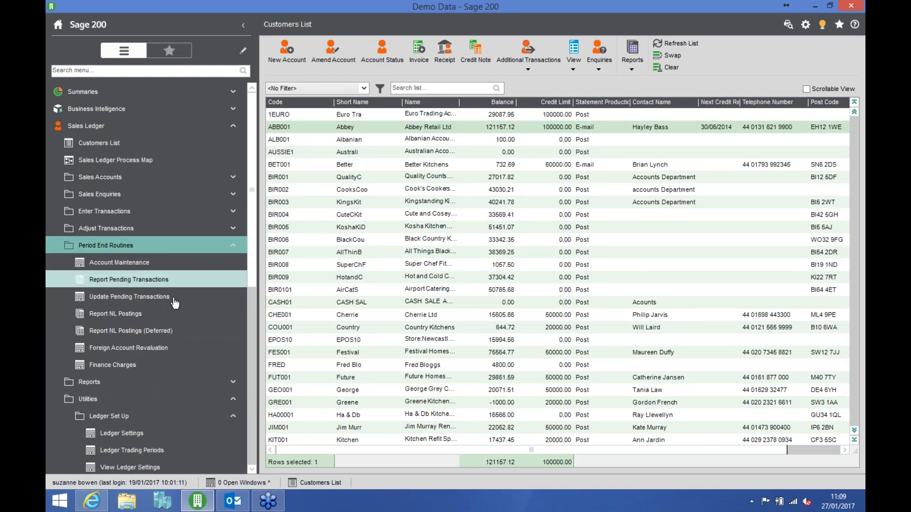
click(135, 368)
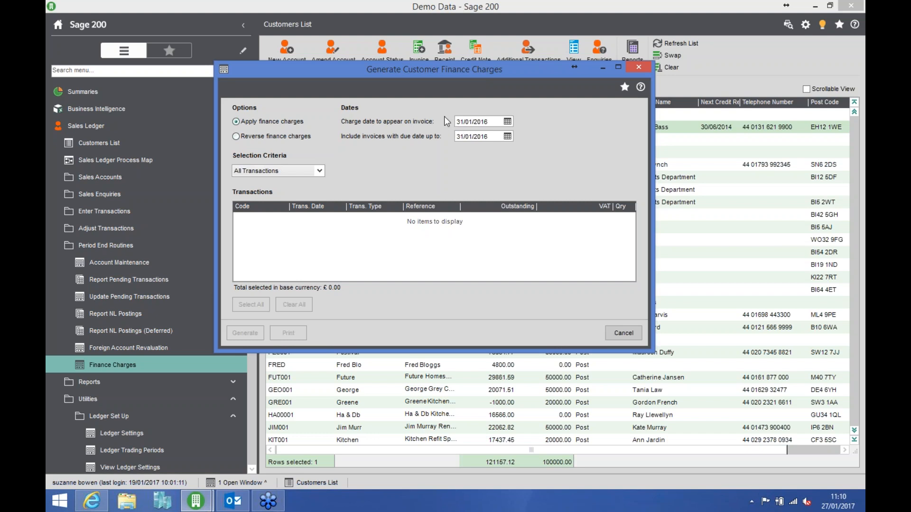
click(508, 122)
click(508, 122)
key(Tab)
key(Tab)
click(320, 171)
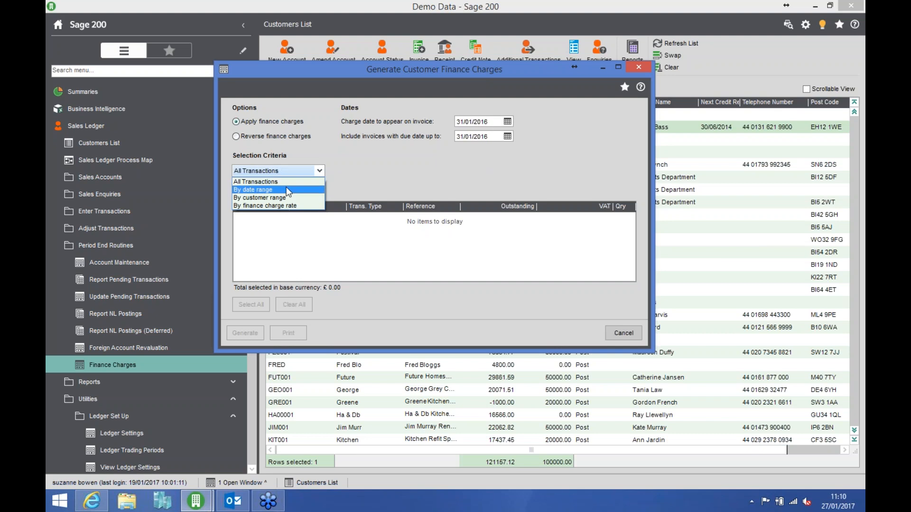
click(358, 173)
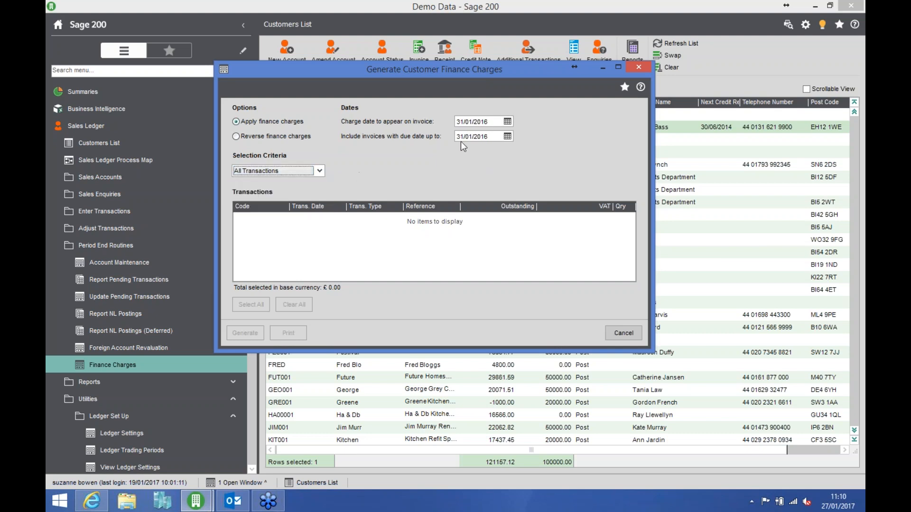
- Try to include invoices due up to 31/01/2017 in the finance charges for all transactions, and cancel the routine
click(490, 137)
key(BackSpace)
text(7)
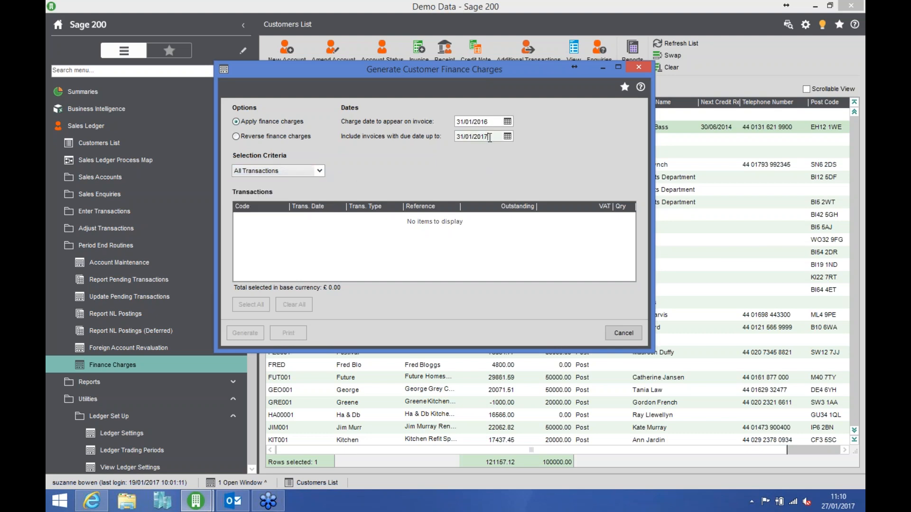
key(Tab)
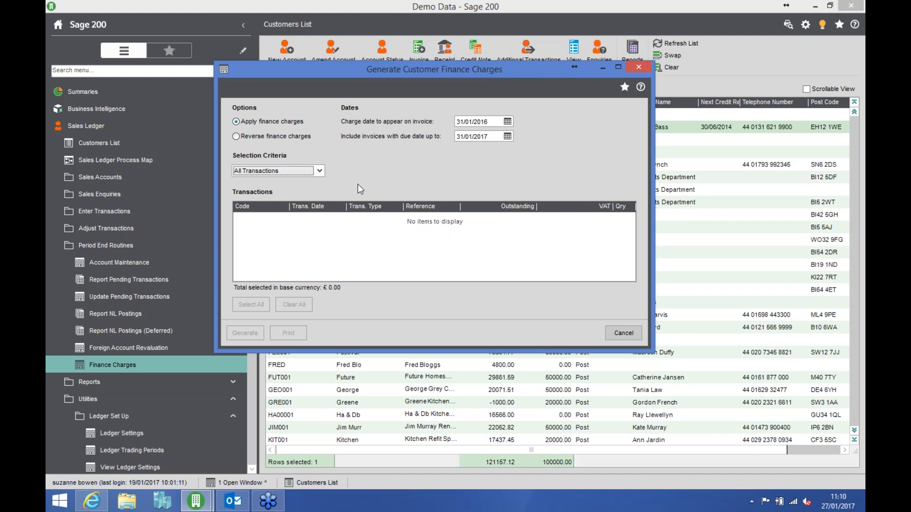
key(Tab)
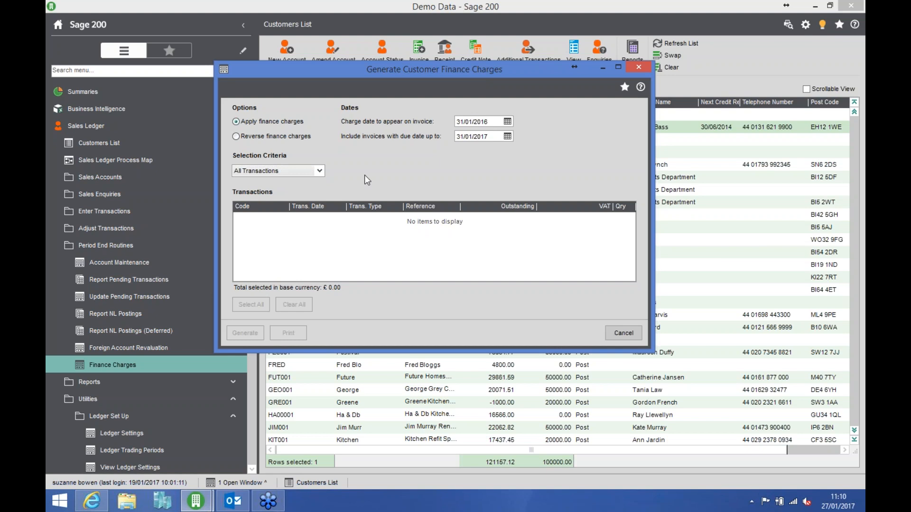
click(625, 337)
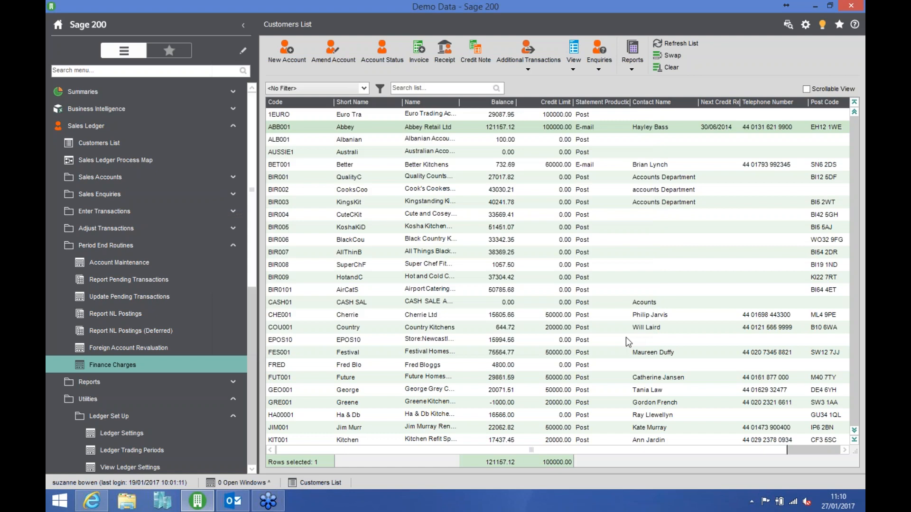
- Check the invoice dated 30/11/2016 in Abbey Retail Ltd's customer transaction enquiry and close the enquiry
click(439, 131)
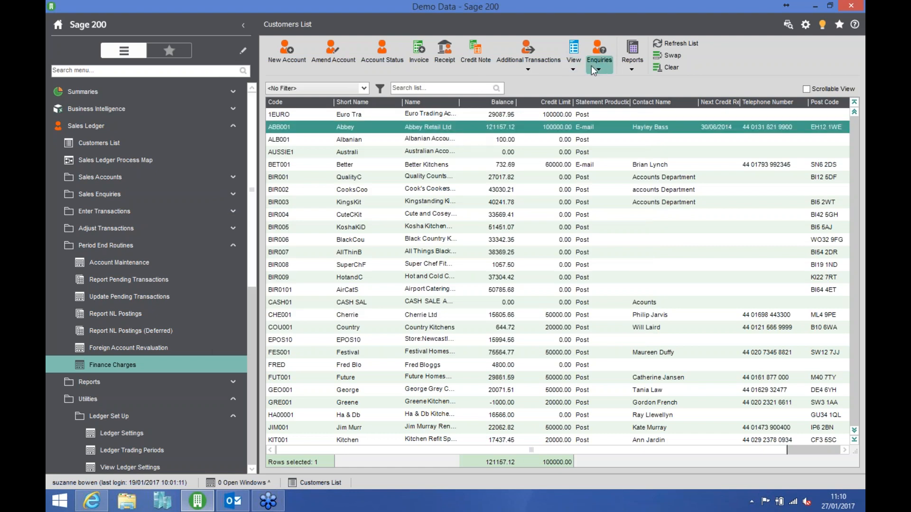
click(604, 71)
click(622, 93)
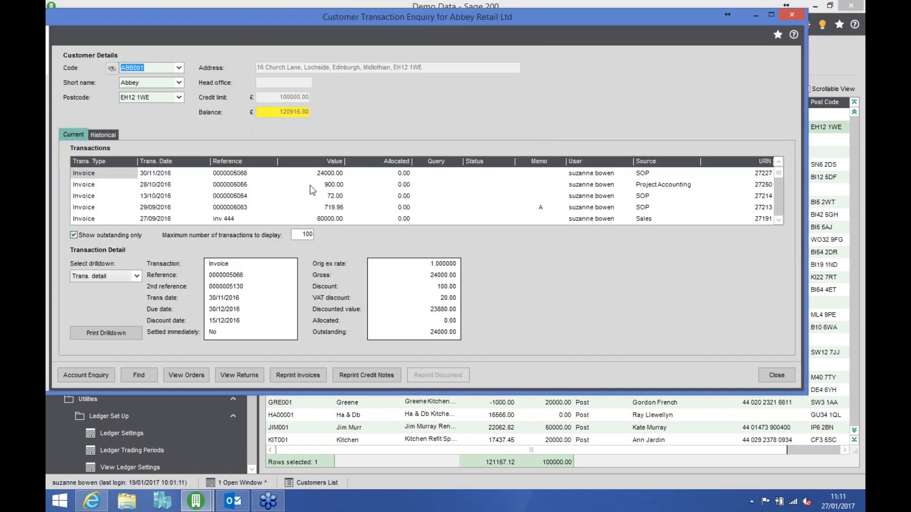
click(232, 174)
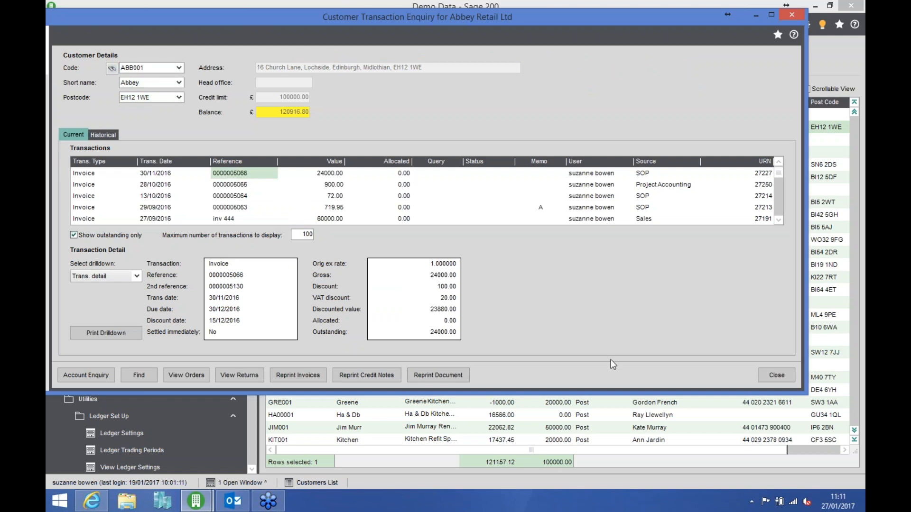
click(764, 375)
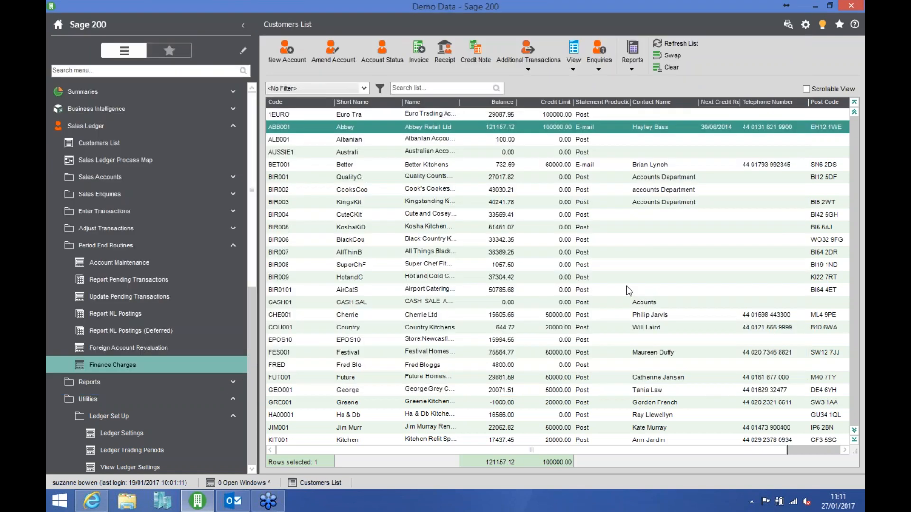
- Start a sales invoice for Abbey Retail Ltd with the invoice date 01/01/2015
click(418, 53)
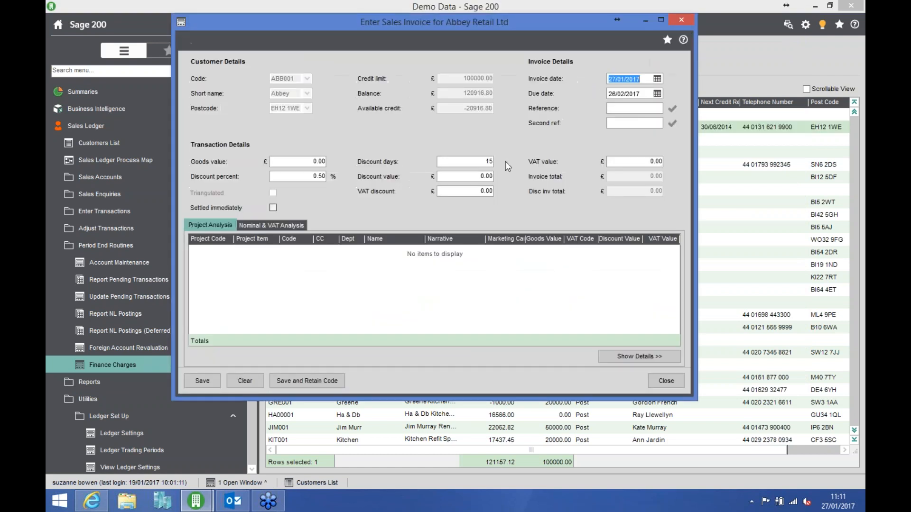
text(01/01/)
text(2015)
key(Tab)
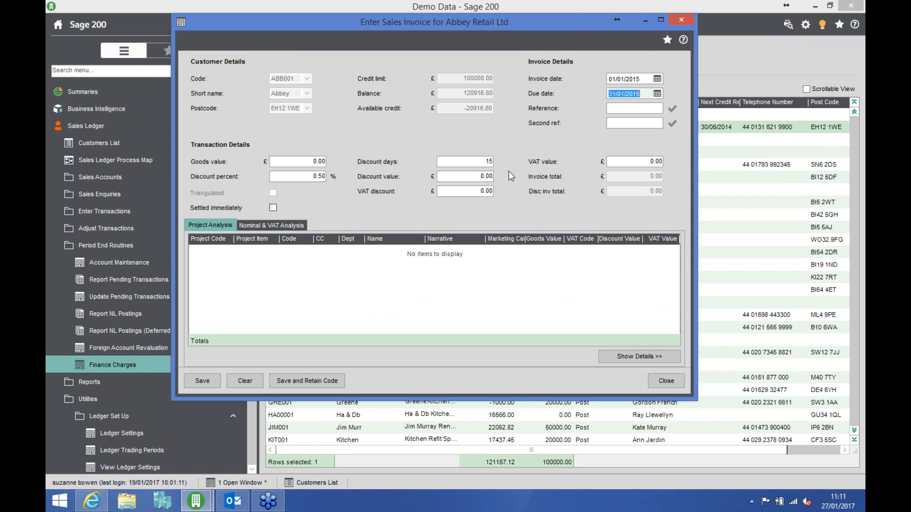
key(Tab)
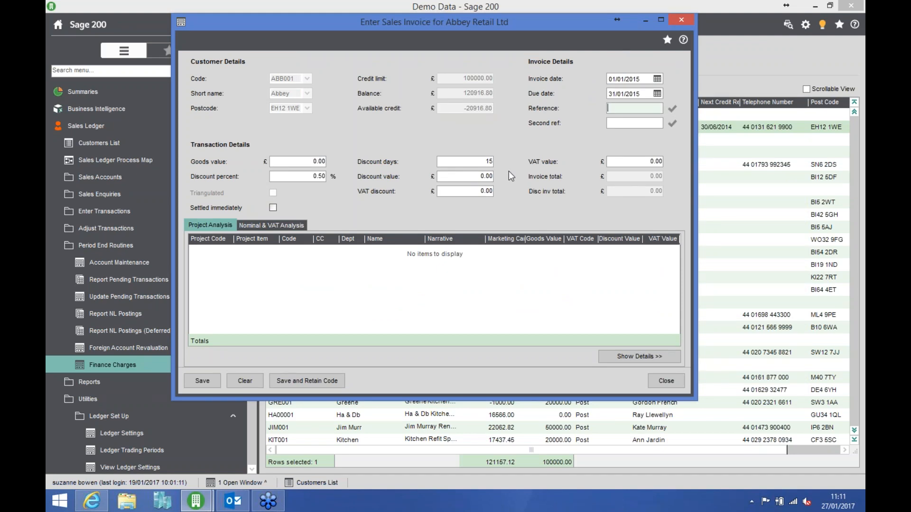
- Give the invoice the reference "inv 123" and a goods value of 100.00
text(inv 123)
key(Tab)
key(Tab)
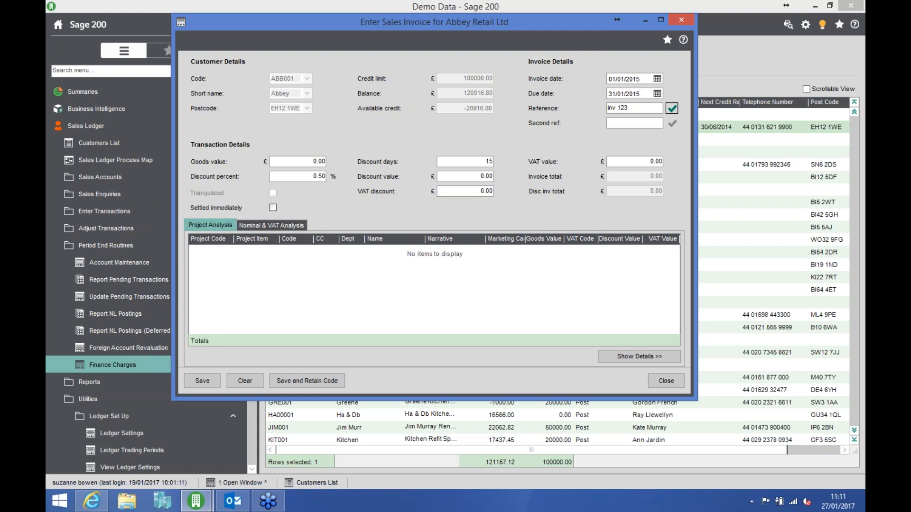
text(100)
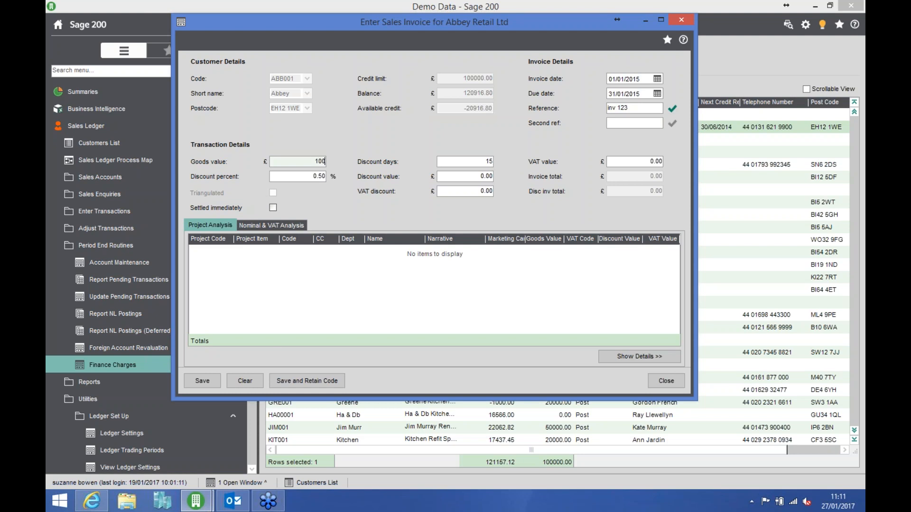
key(Tab)
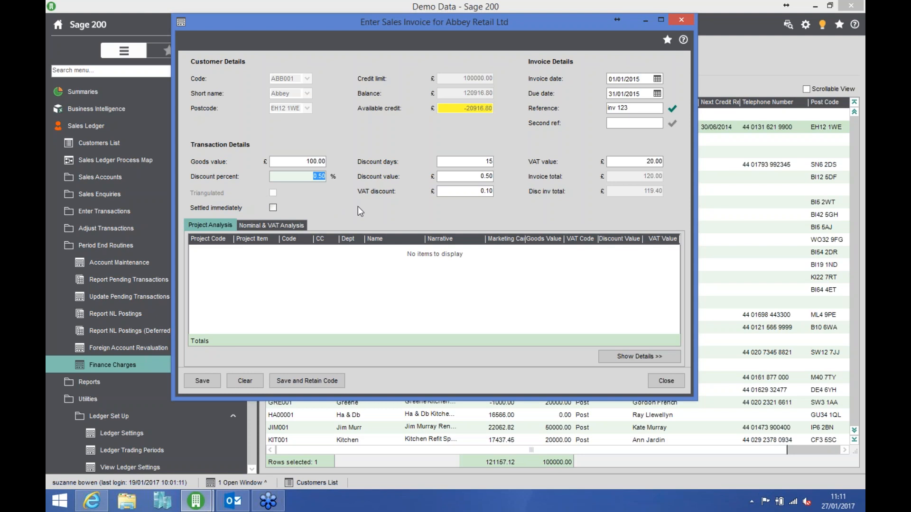
- Set the invoice's discount percent to 0 and its discount days to 0
text(0)
key(Tab)
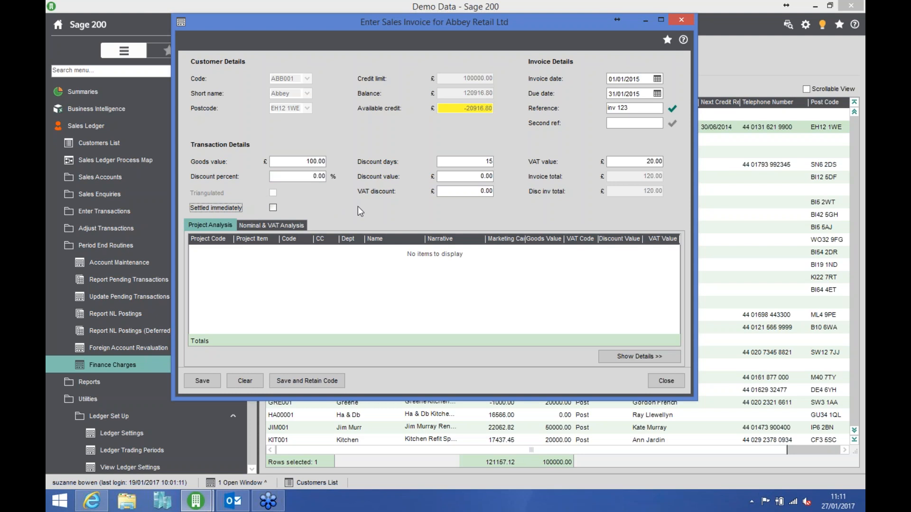
key(Tab)
text(0)
key(Tab)
key(Tab)
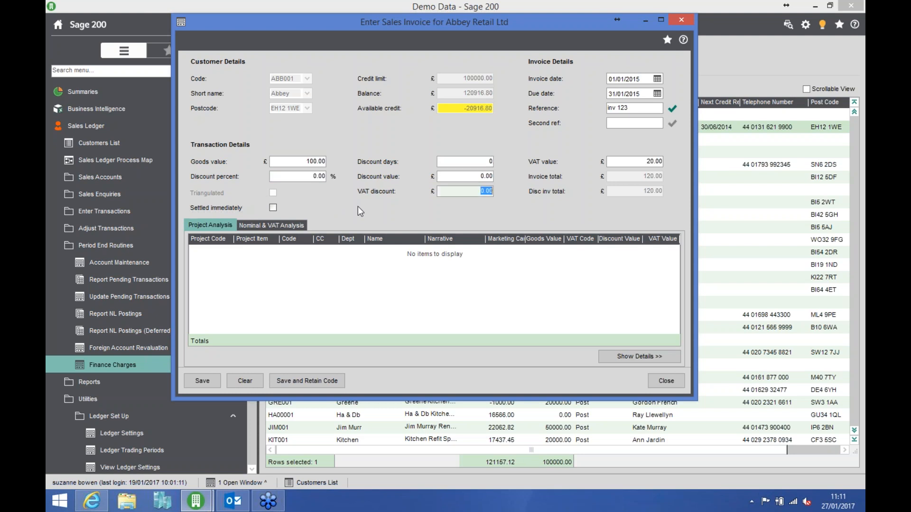
- Check the invoice's nominal and VAT analysis, save it despite the exceeded credit limit, and refresh the customer list
click(299, 224)
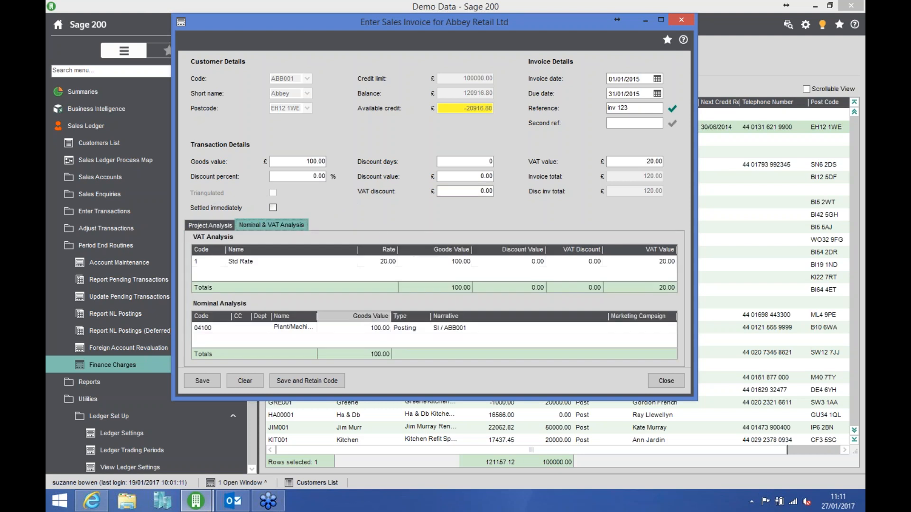
click(195, 379)
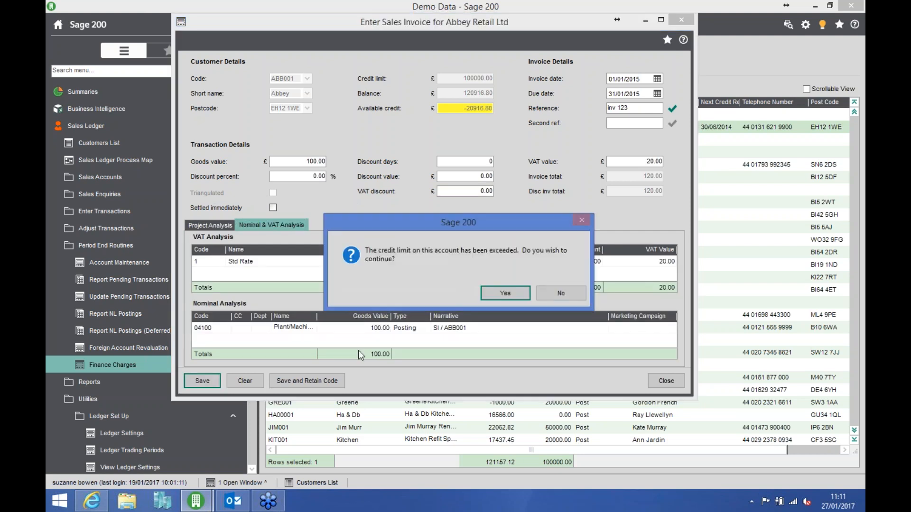
click(503, 289)
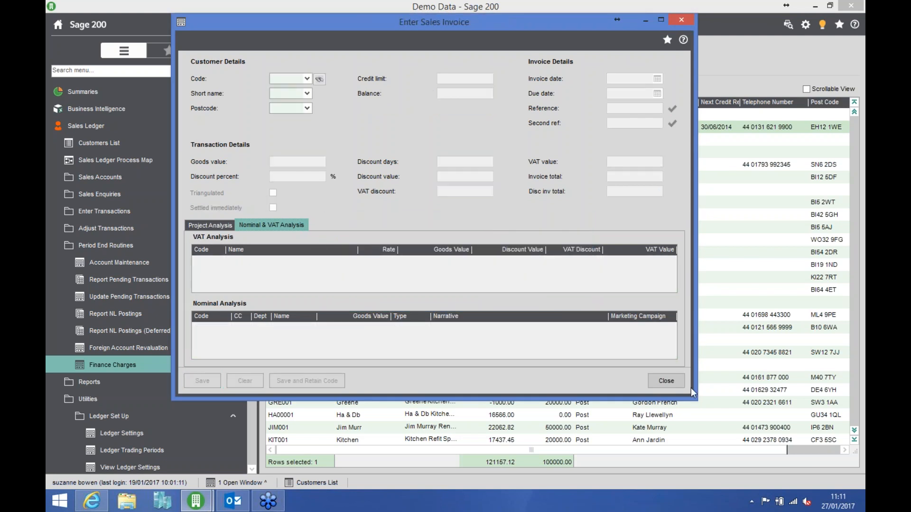
click(676, 379)
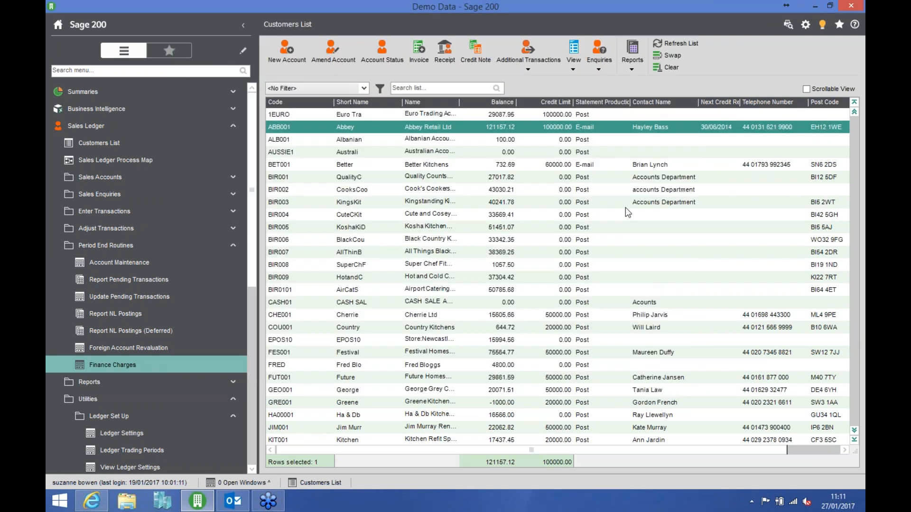
click(676, 44)
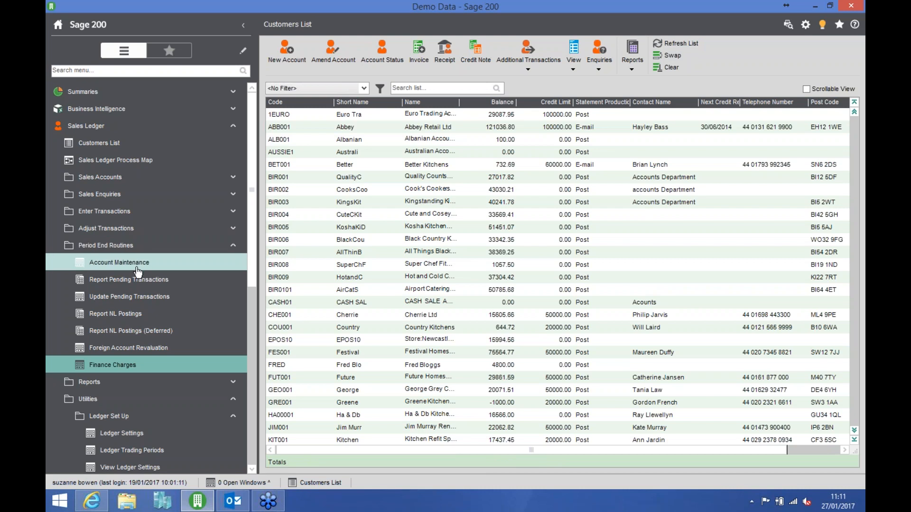
- Try to list all transactions for finance charges with invoices due up to 31/12/2017, and cancel the routine
click(135, 370)
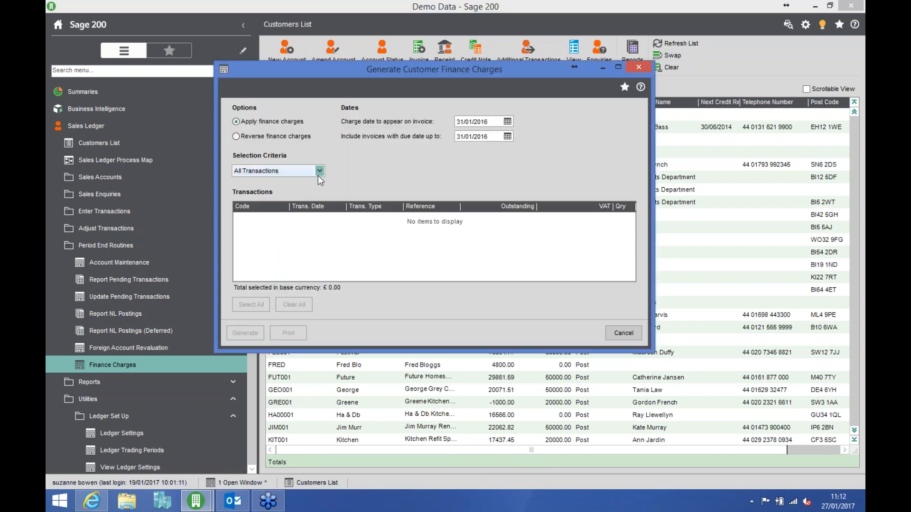
click(319, 171)
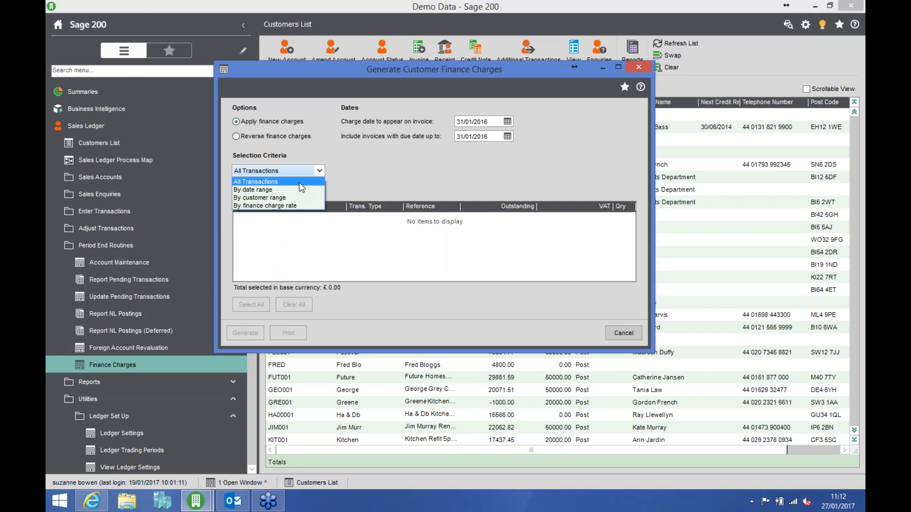
click(496, 136)
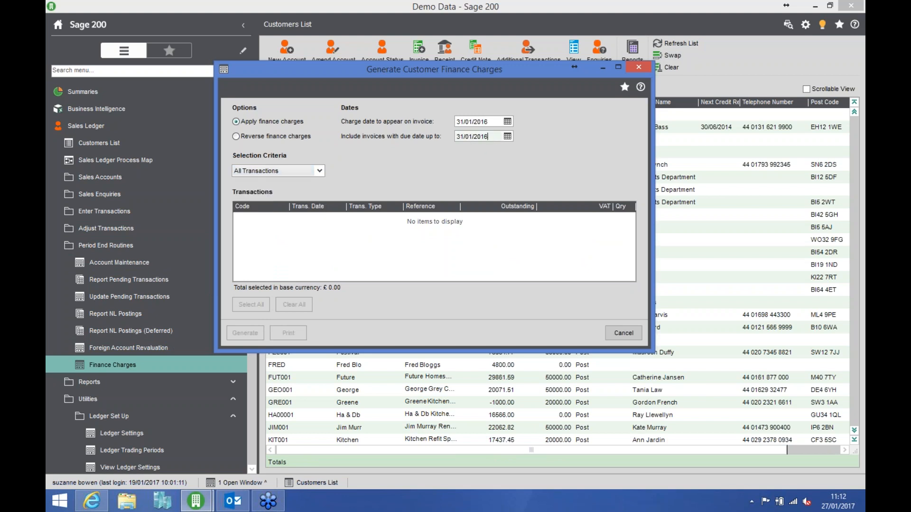
drag(496, 136, 428, 136)
text(31/12/2017)
key(Tab)
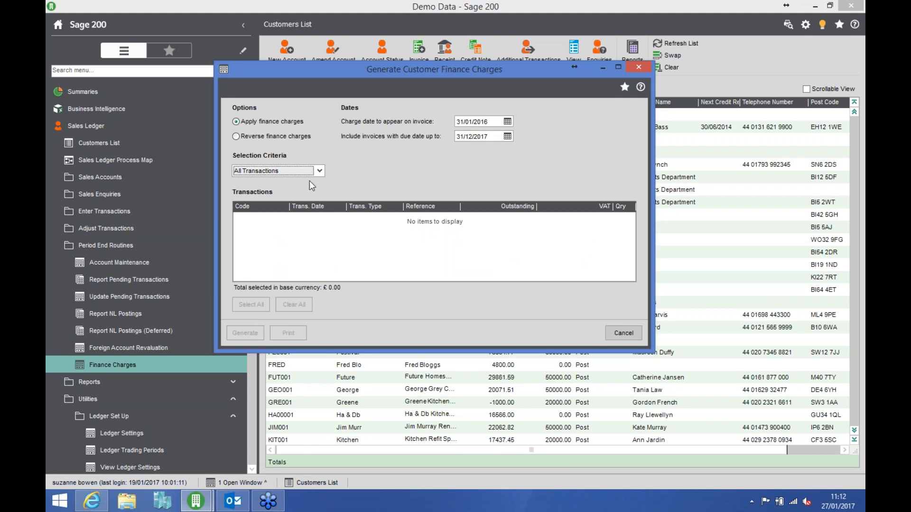
click(323, 169)
click(323, 169)
click(613, 327)
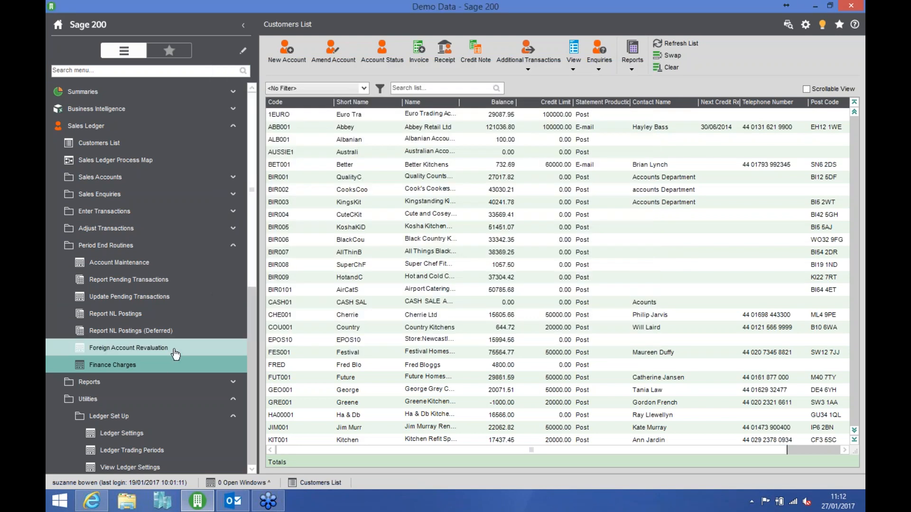
- Show Abbey Retail Ltd's full transaction enquiry, including settled items, with up to 9999 transactions in a maximized window
click(372, 128)
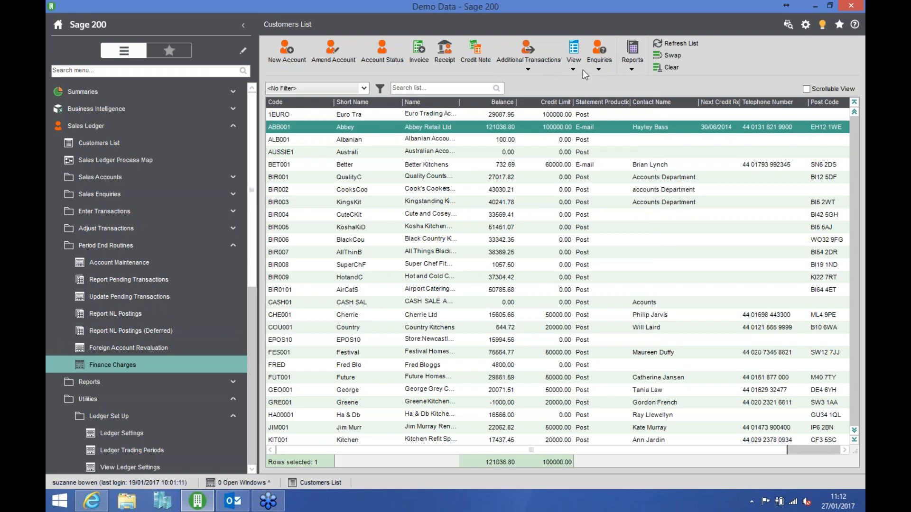
click(599, 66)
click(612, 95)
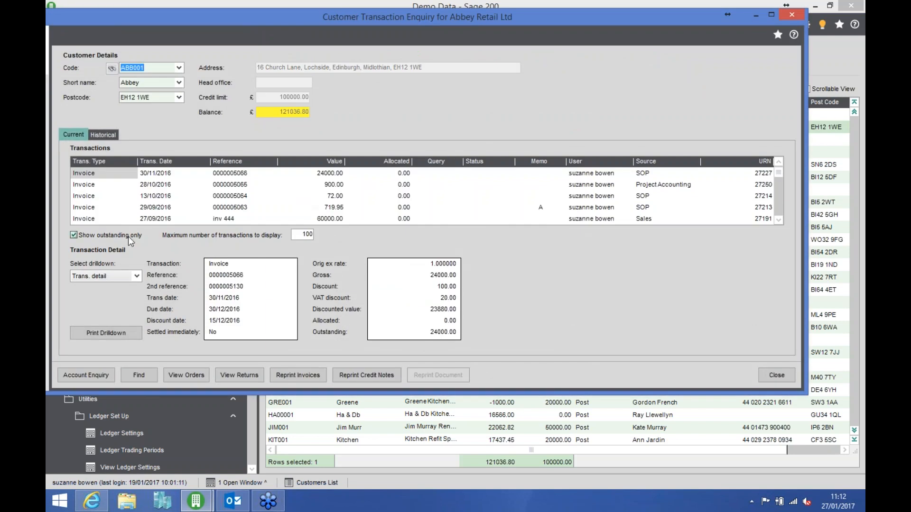
click(127, 238)
drag(301, 235, 333, 245)
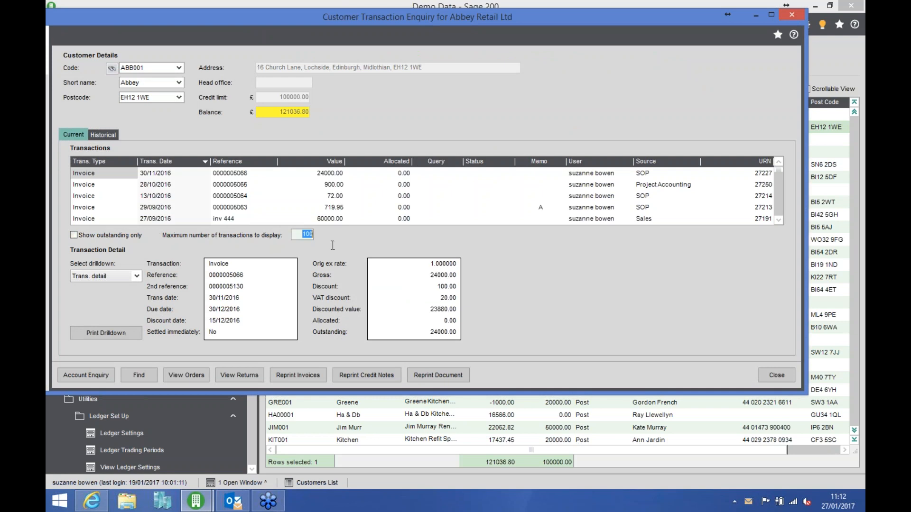
text(9999)
key(Tab)
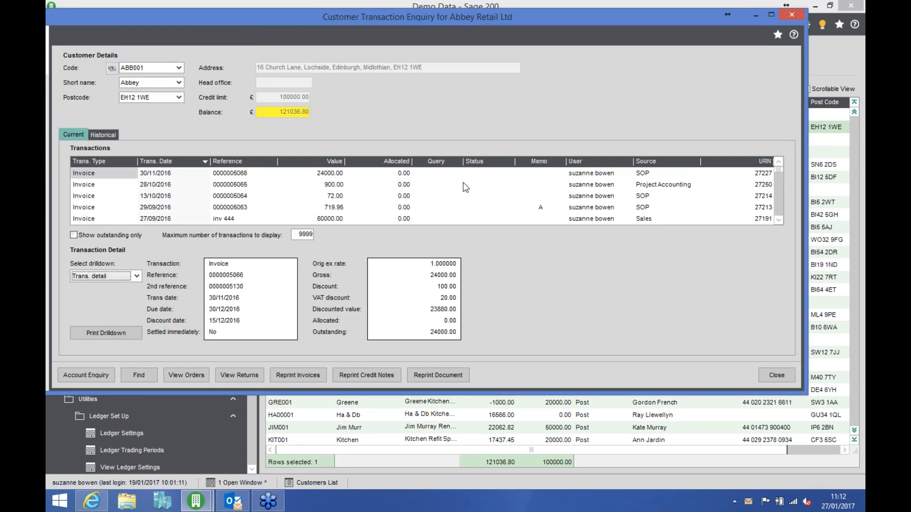
click(771, 16)
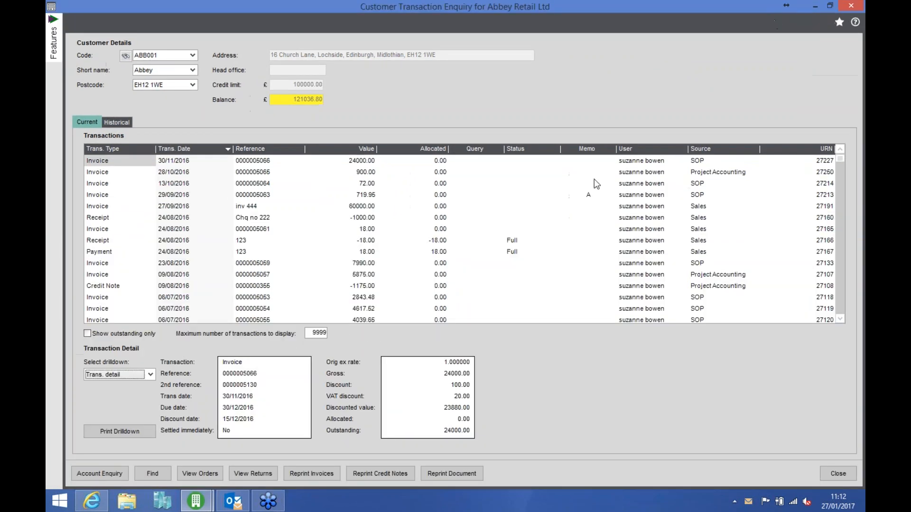
- Examine the 31/01/2016 finance charge invoices and their reversing credit notes in the transaction list
click(837, 285)
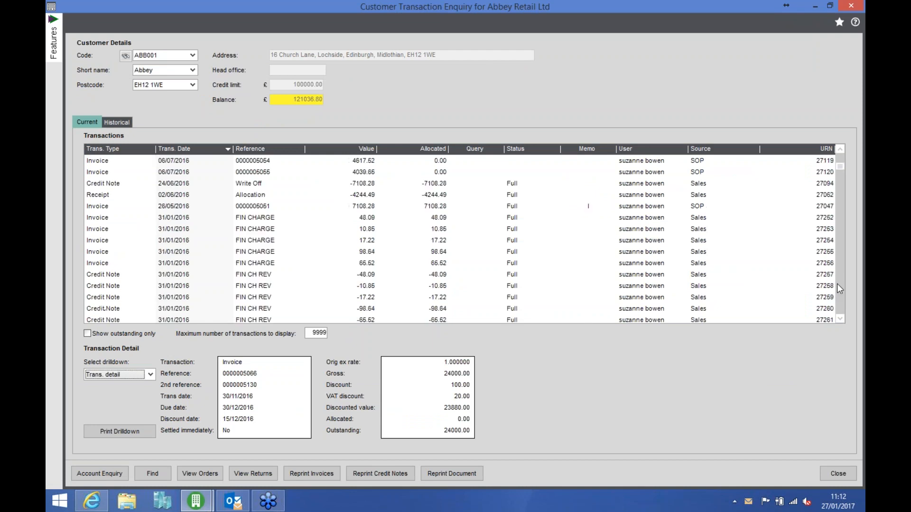
click(270, 263)
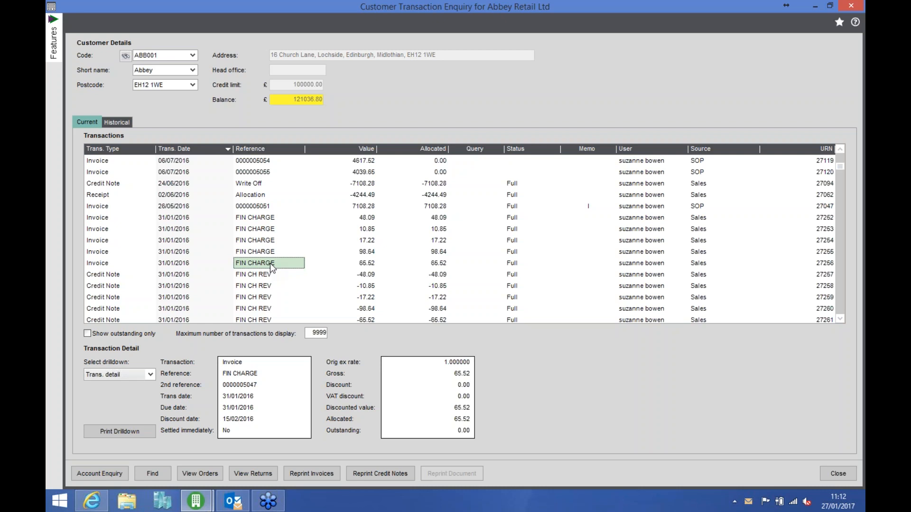
key(Down)
key(Down)
key(Down)
key(Down)
key(Down)
key(Down)
key(Down)
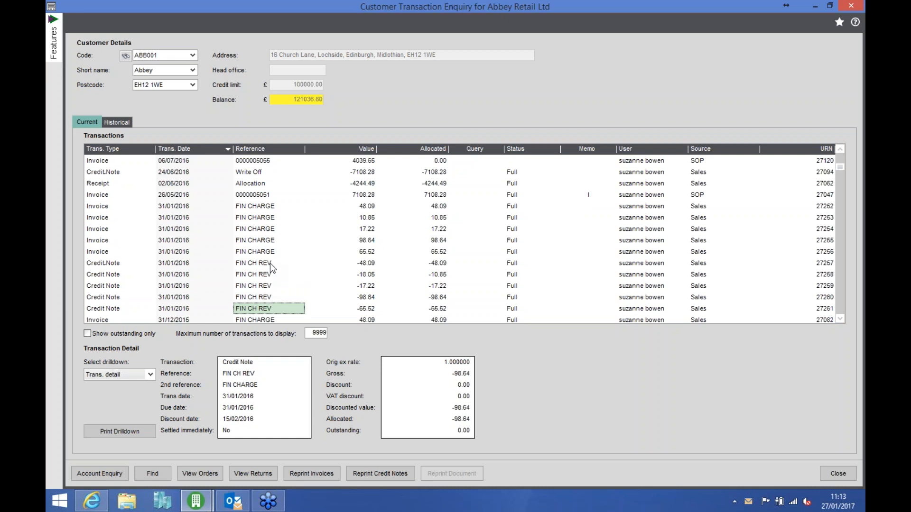
key(Up)
key(Up)
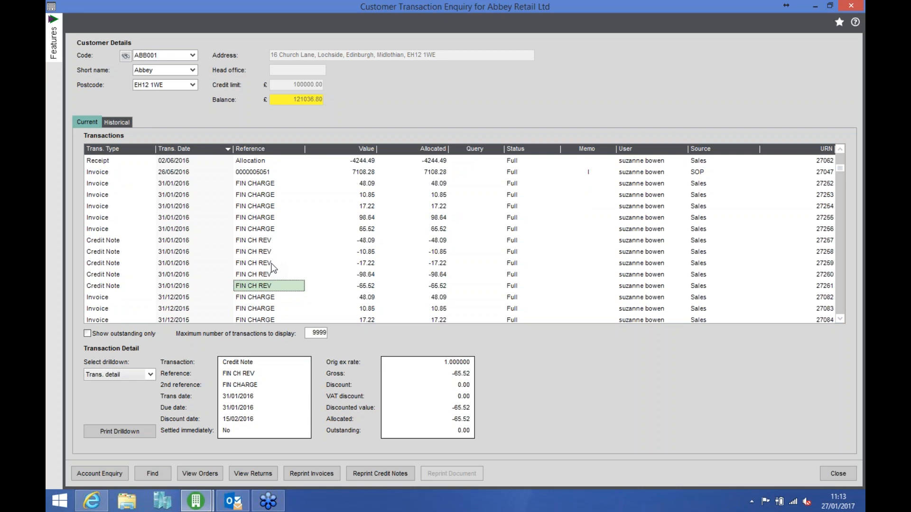
- Limit the enquiry to outstanding items with a maximum of 100 transactions, and close it
click(87, 333)
click(316, 333)
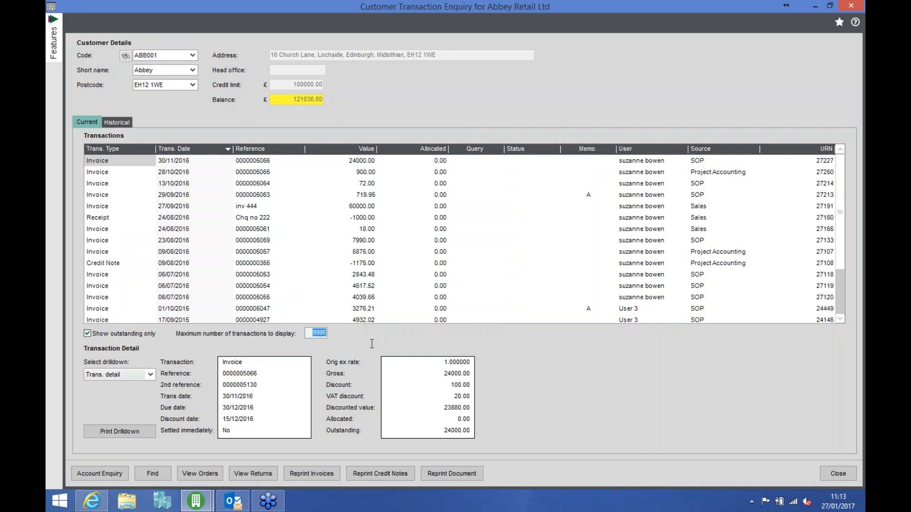
text(100)
key(Tab)
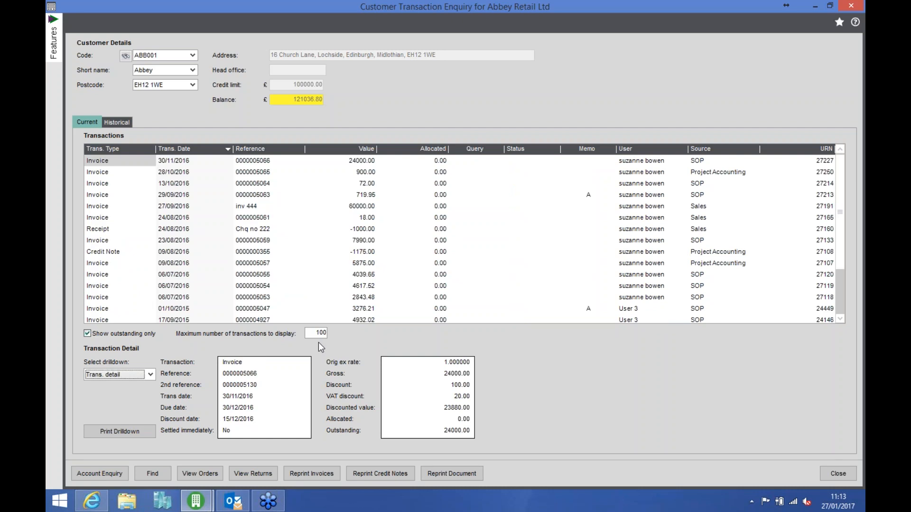
click(832, 473)
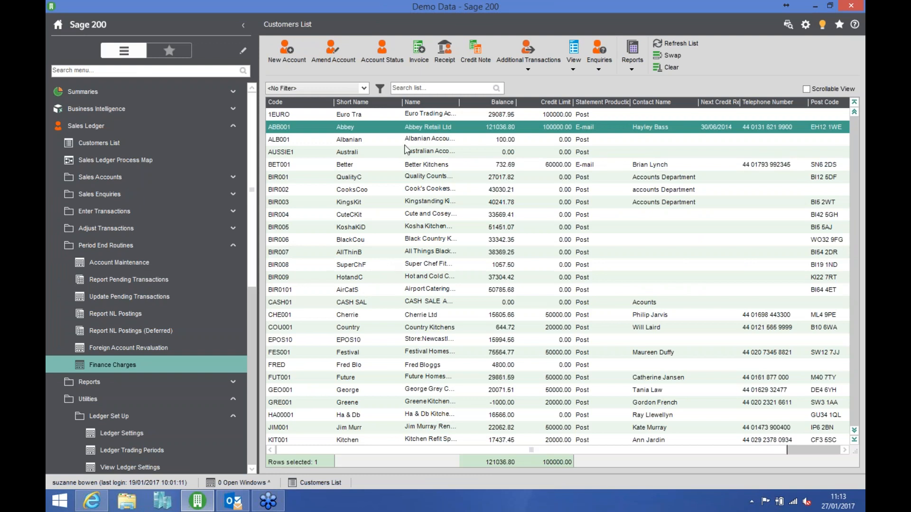
- Review the head office status options in Abbey Retail Ltd's document settings, choose Independent, and save and close the record
click(336, 56)
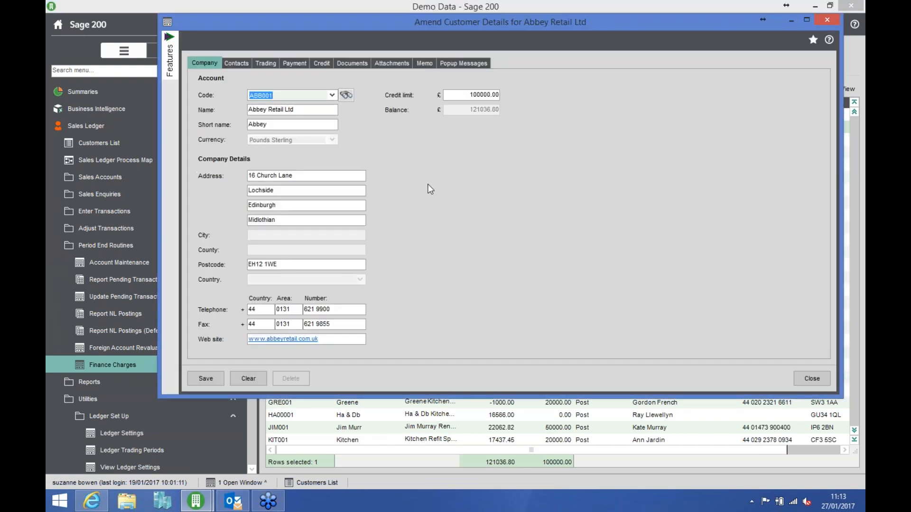
click(356, 65)
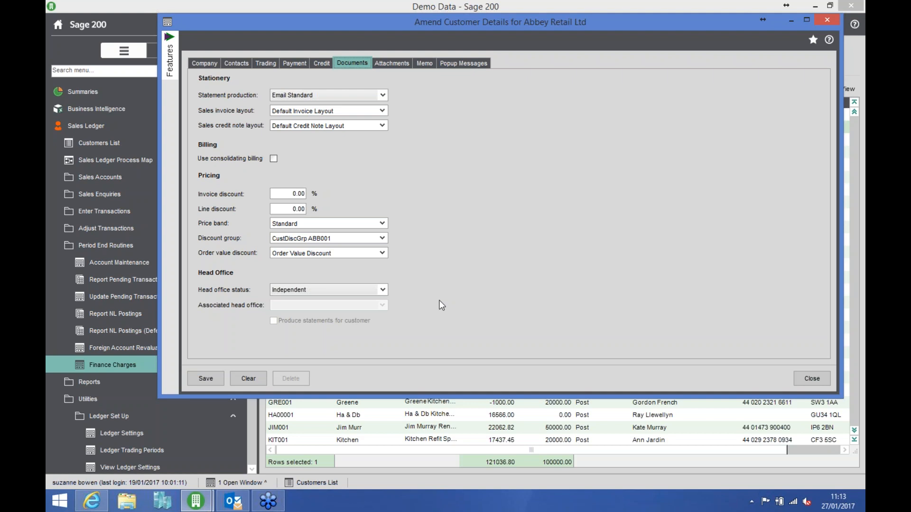
click(382, 290)
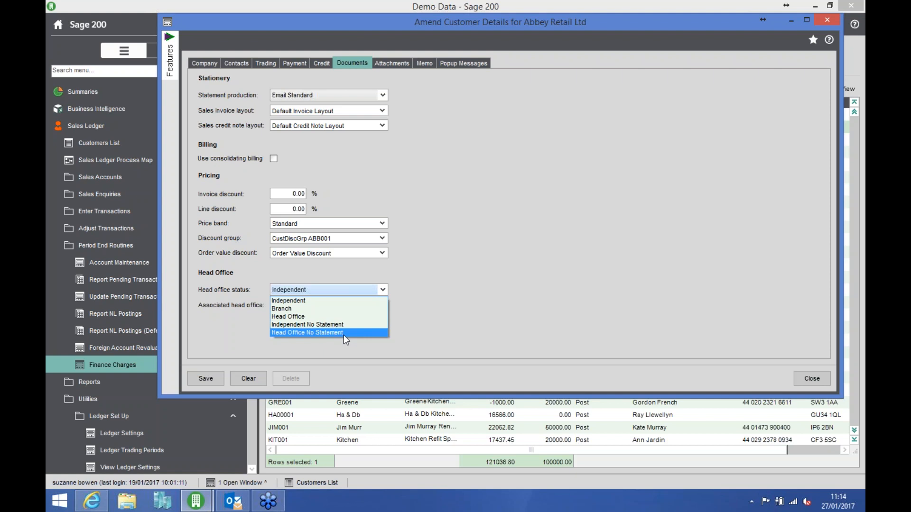
click(332, 301)
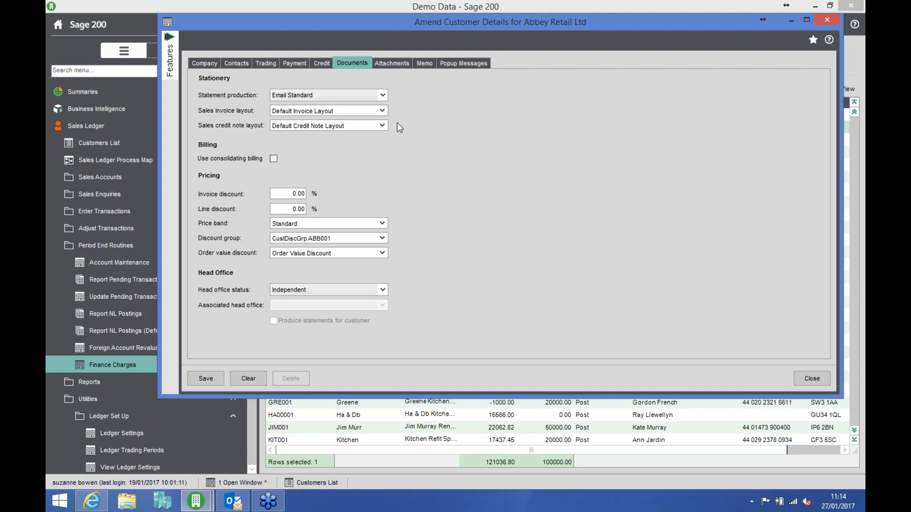
click(211, 378)
click(812, 378)
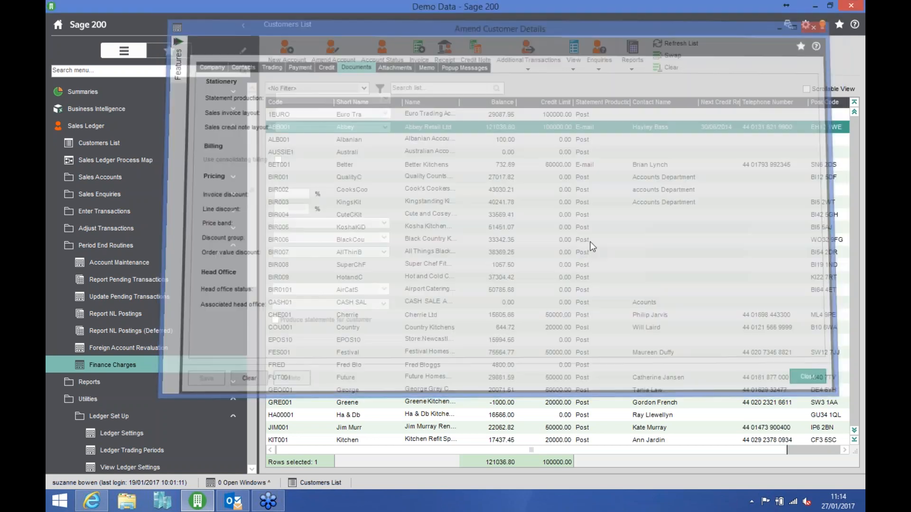
- Check the head office status in Better Kitchens' document settings and close the record
double_click(437, 166)
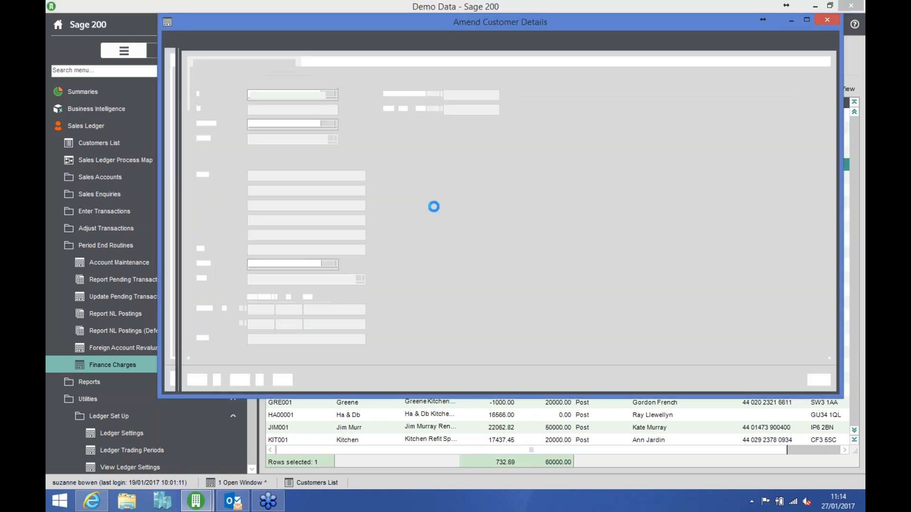
click(353, 65)
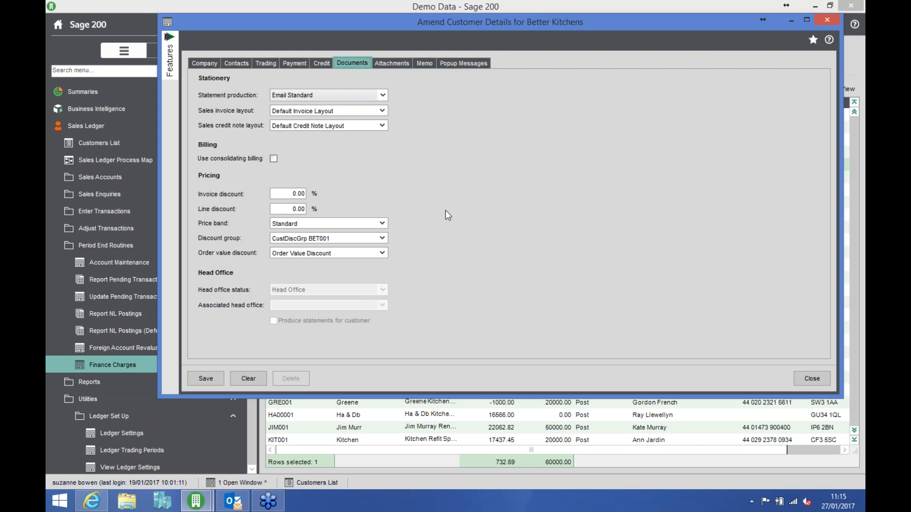
click(809, 375)
- Review the head office status options in the document settings of Cook's Cookers Company, and save and close the record
click(425, 192)
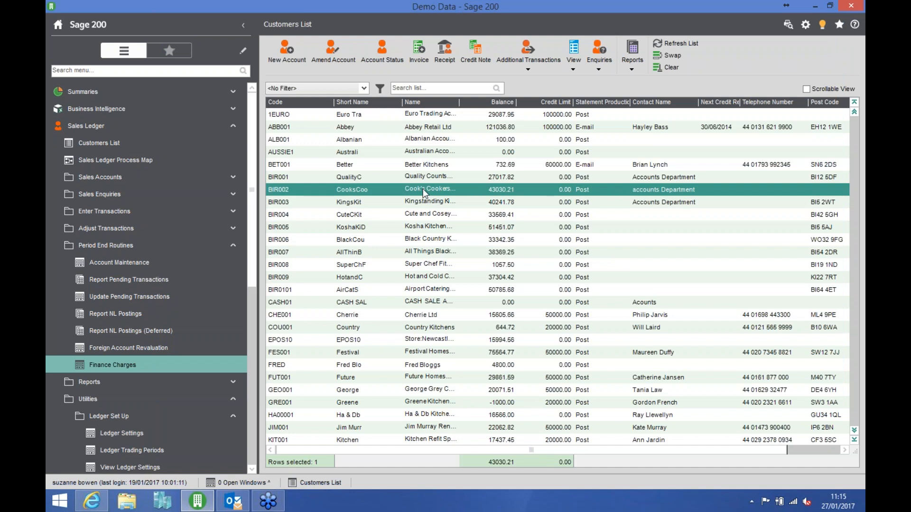
click(334, 54)
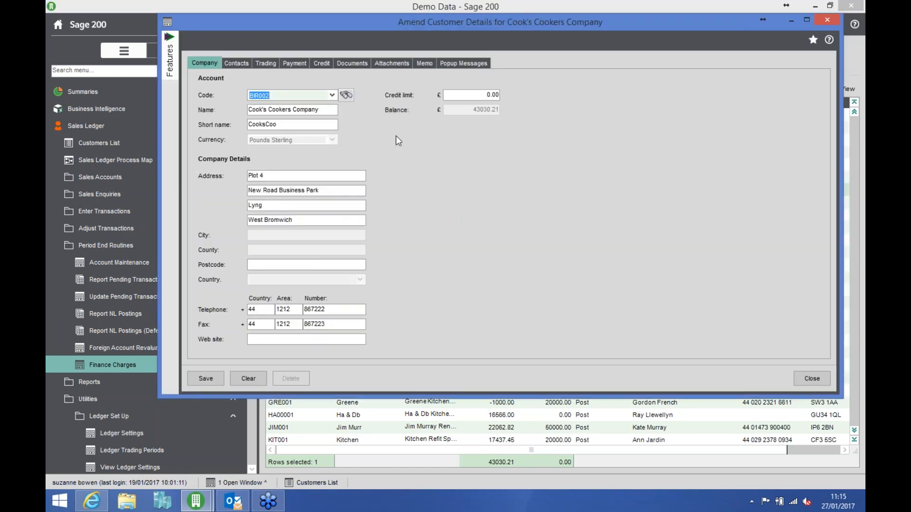
click(355, 63)
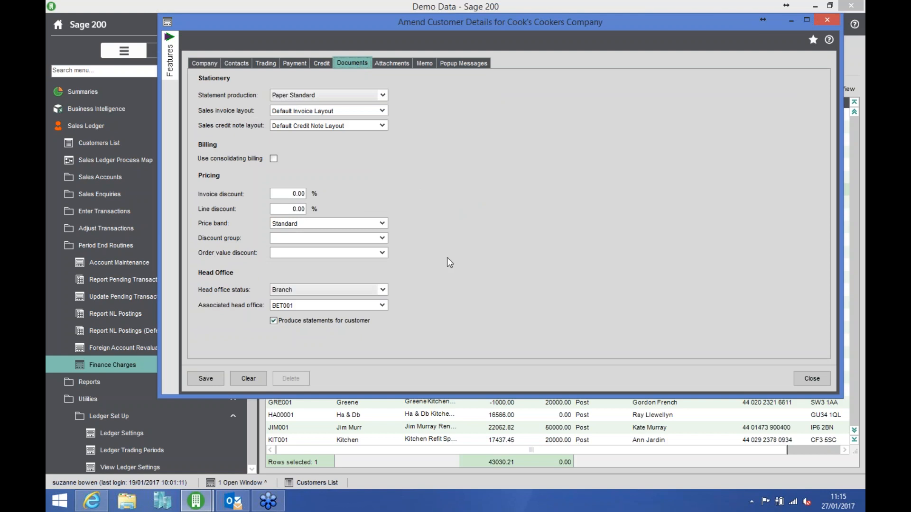
click(383, 290)
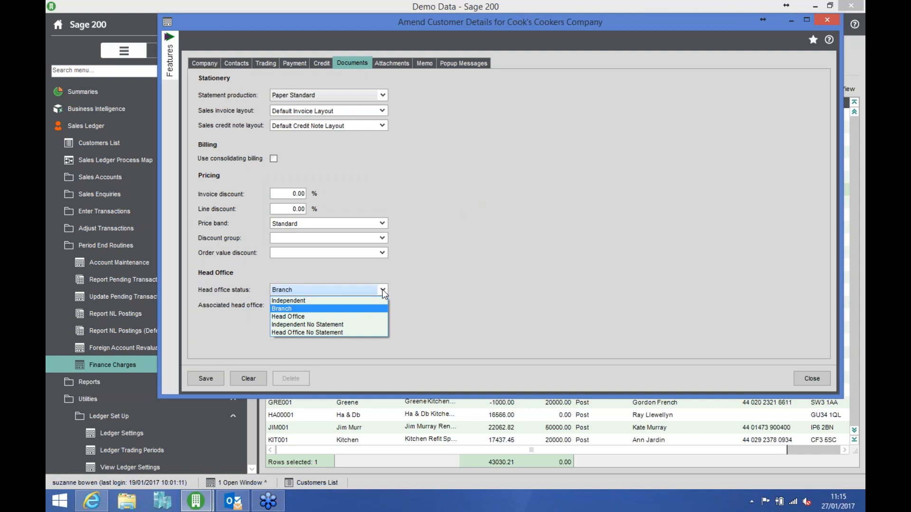
click(382, 291)
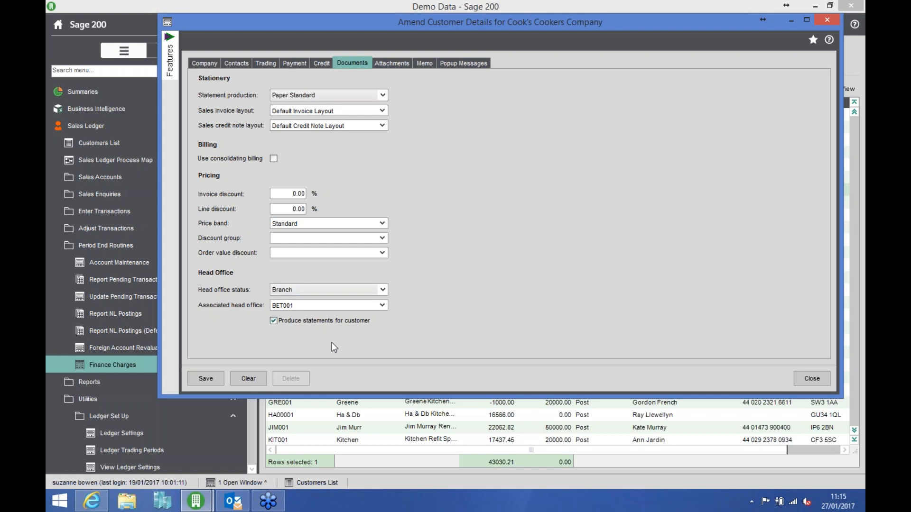
click(204, 375)
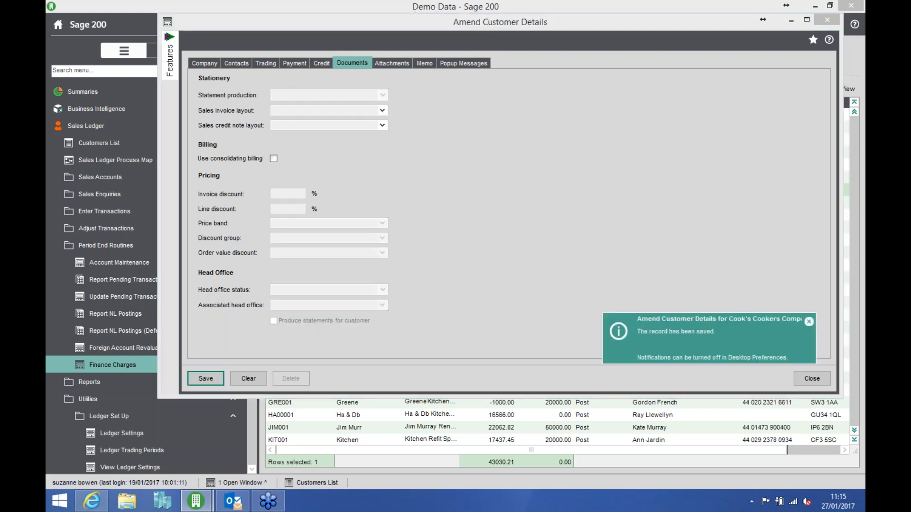
click(808, 379)
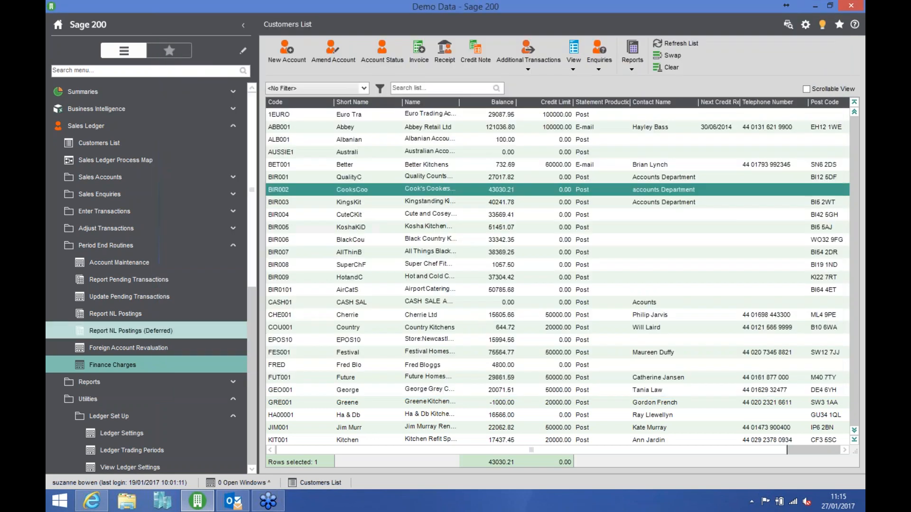
- Start a sales ledger statement run from the credit control reports, with statements going to printer and email
click(182, 246)
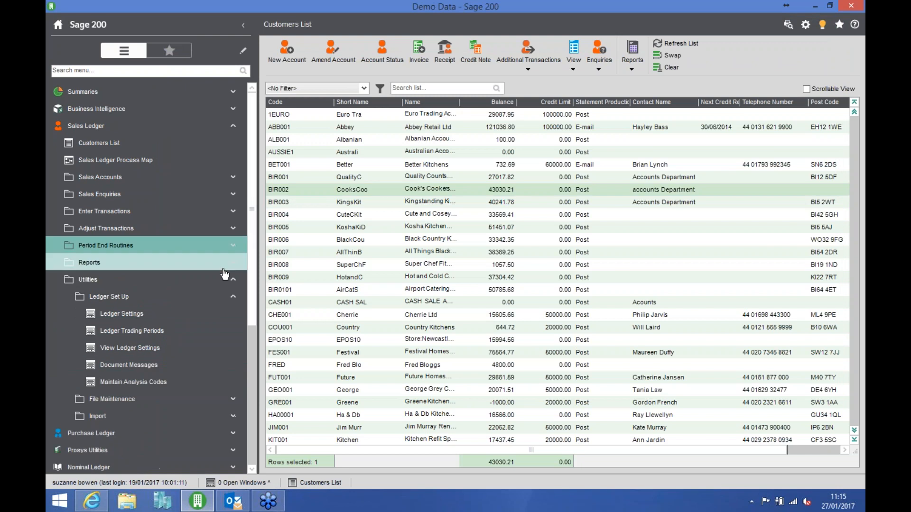
click(153, 268)
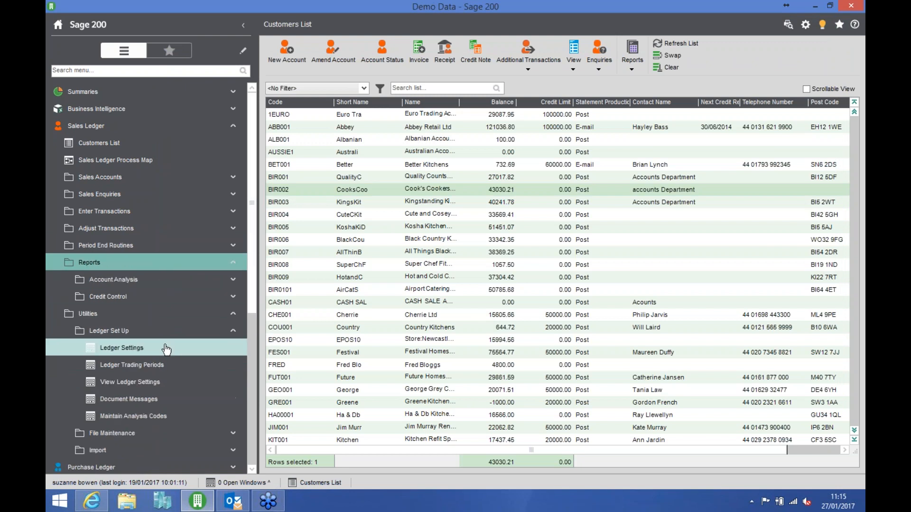
click(163, 301)
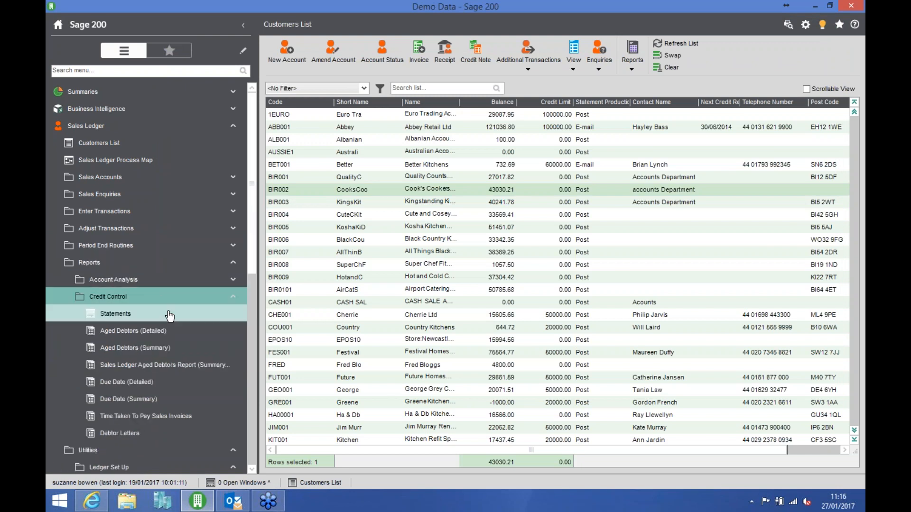
click(148, 315)
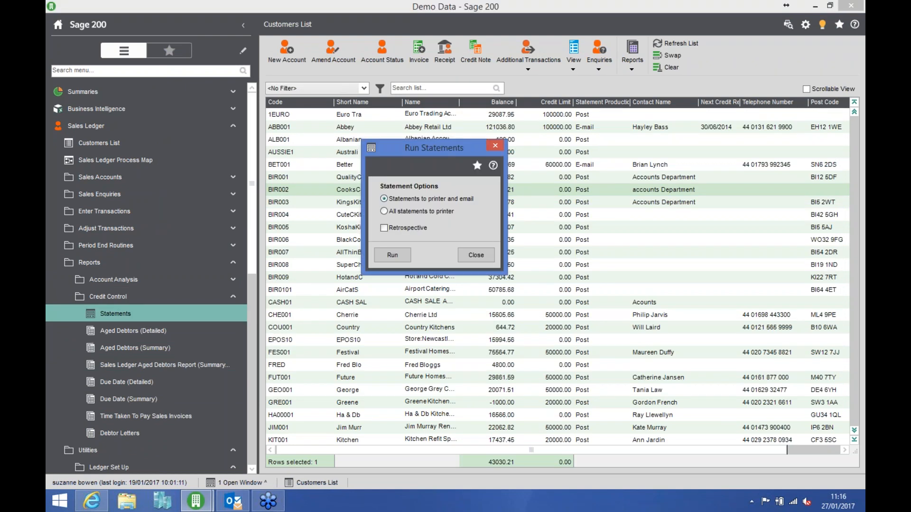
click(407, 259)
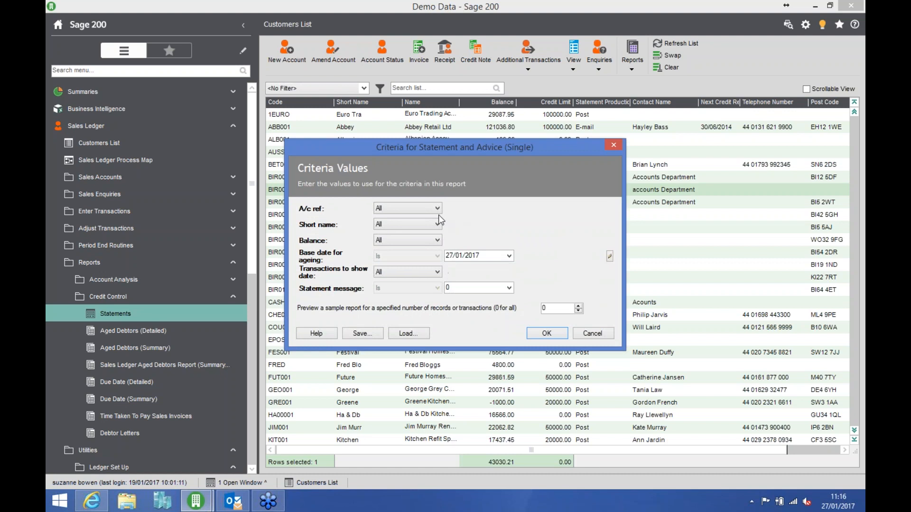
- Restrict the statement criteria to accounts in ABB001, BET001 and BIR002, and generate the statements
click(437, 208)
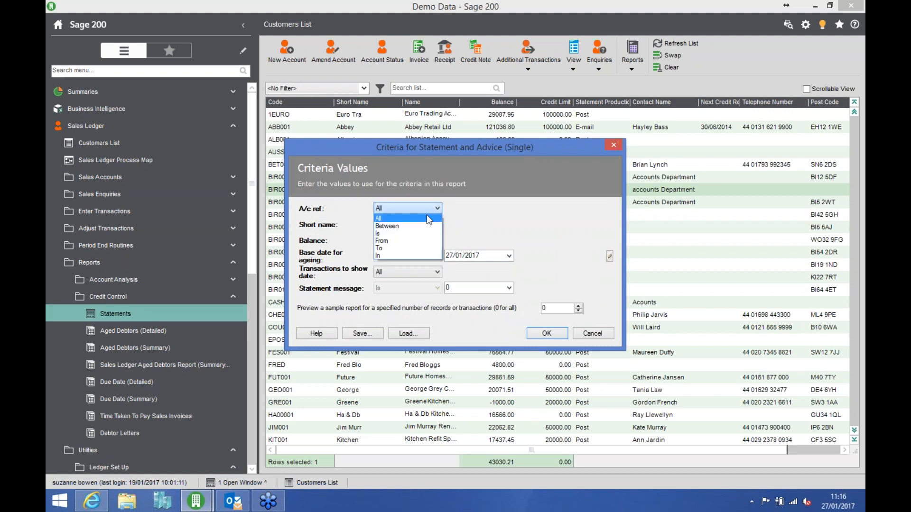
click(403, 257)
click(508, 209)
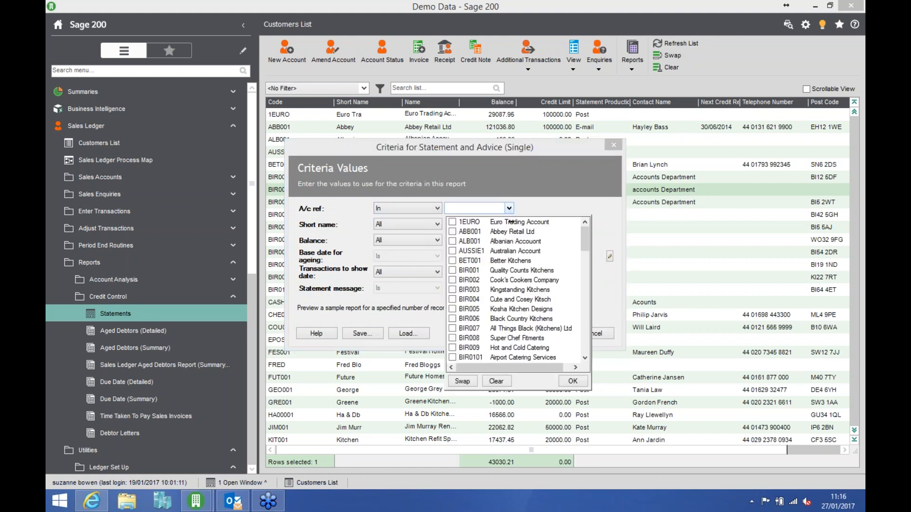
click(456, 232)
click(458, 262)
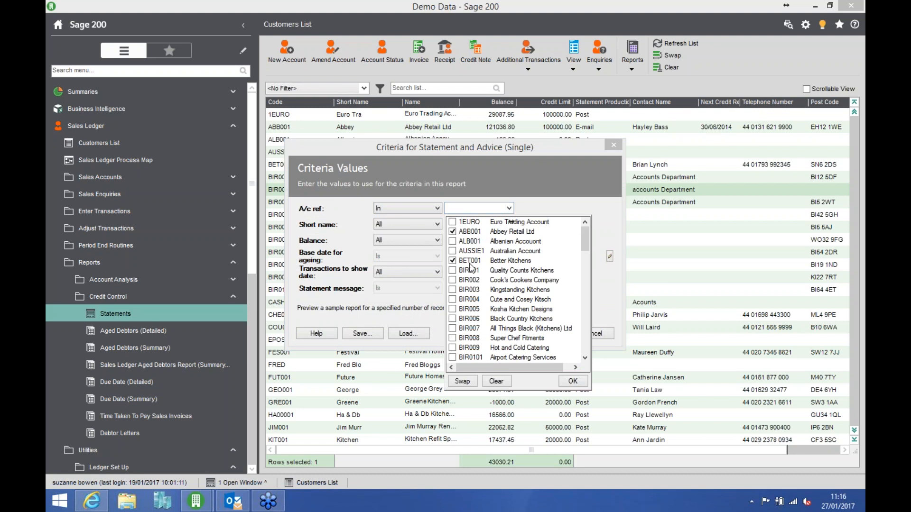
click(452, 281)
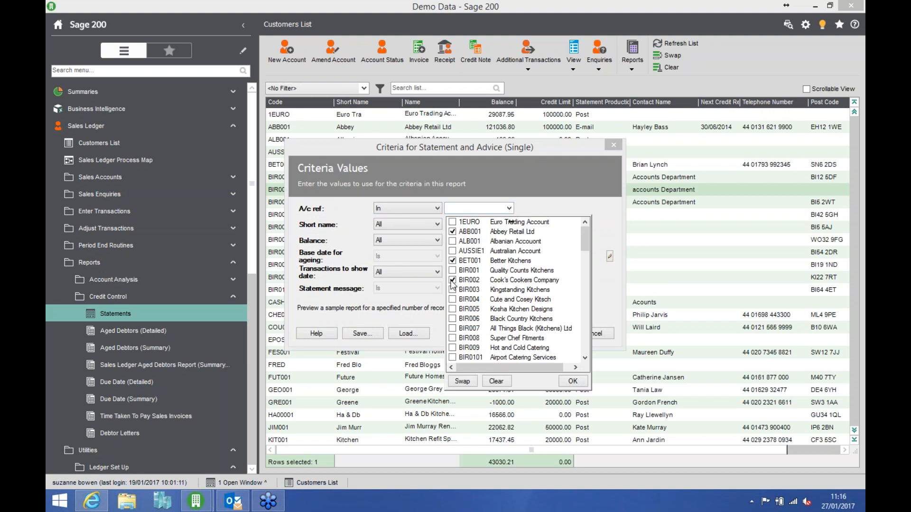
click(572, 381)
key(Return)
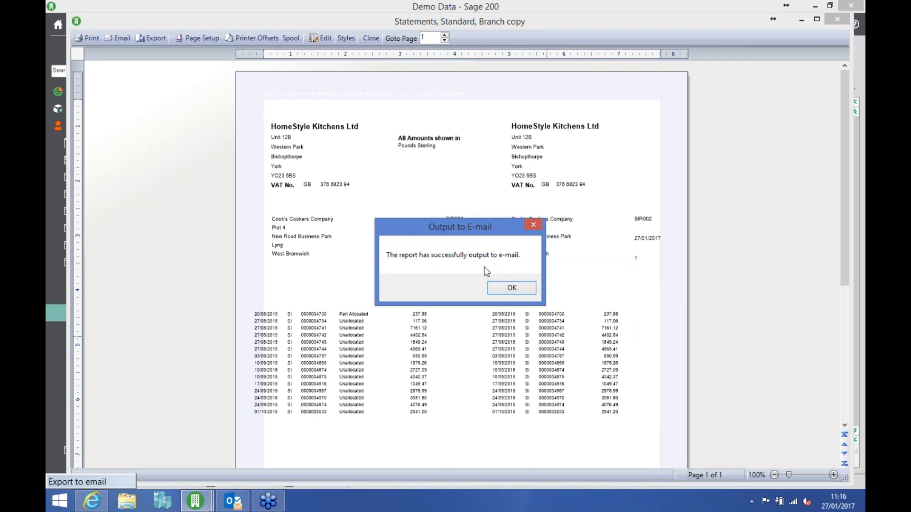
- Acknowledge the e-mail output, then review and close the branch copy and the standard statement for Cook's Cookers Company
click(509, 287)
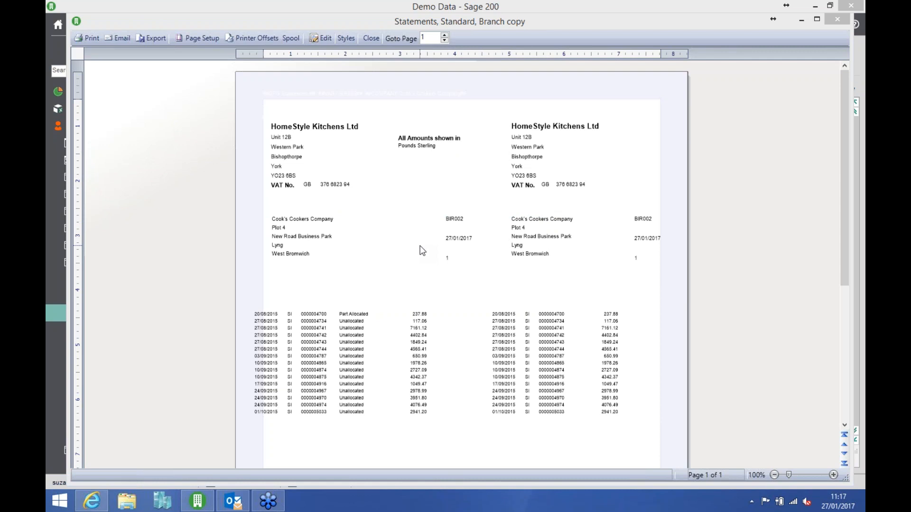
click(371, 38)
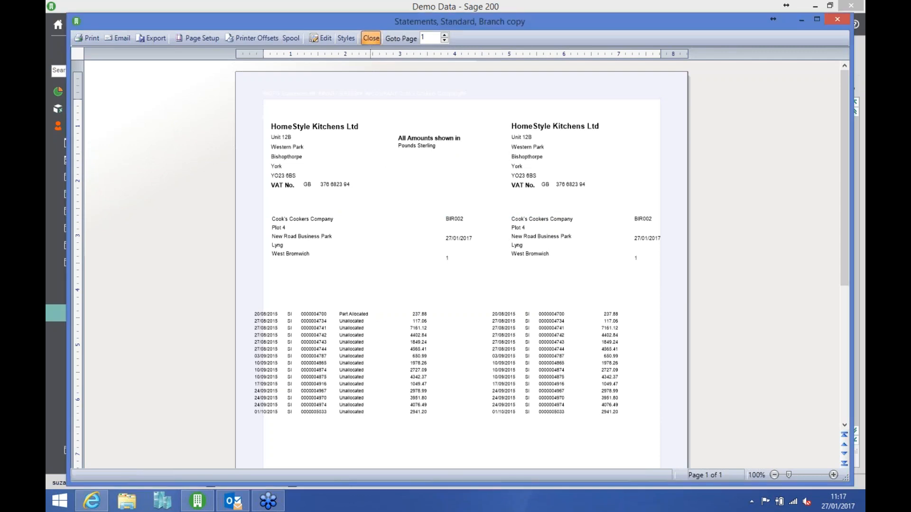
click(371, 38)
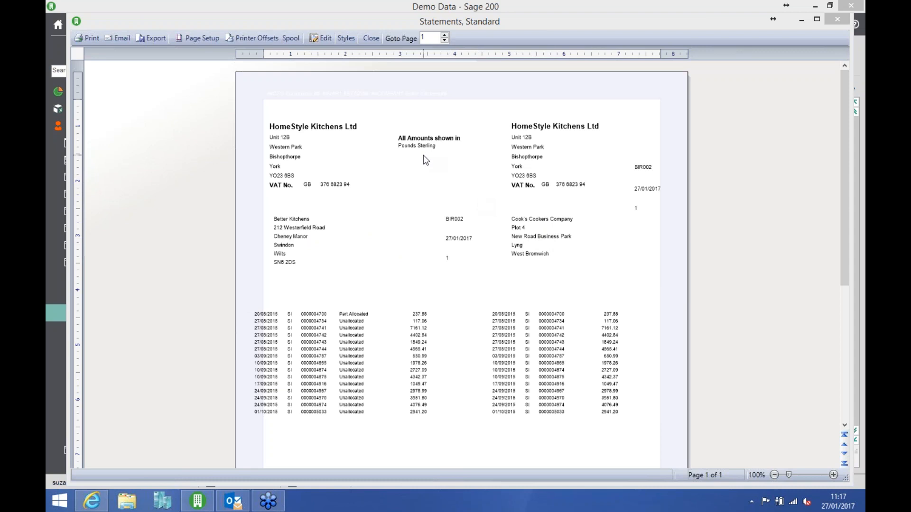
click(371, 38)
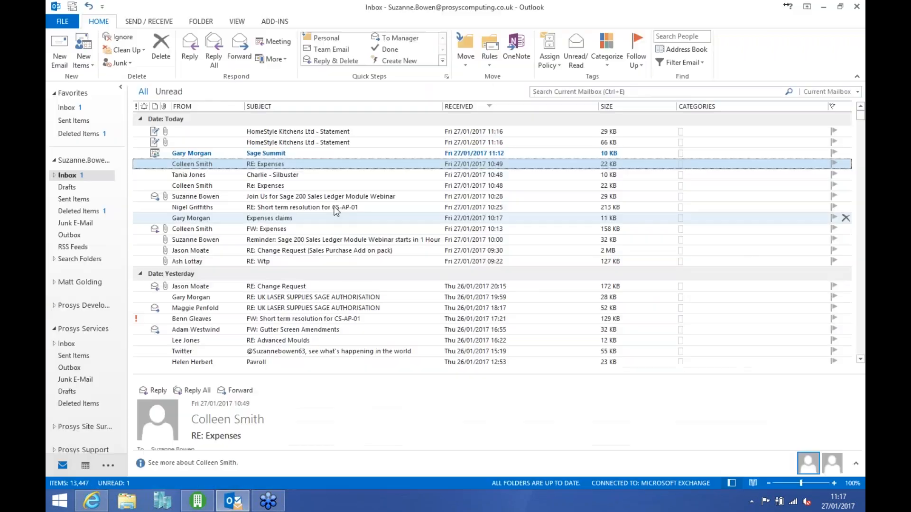
- In Outlook, open the statement e-mail for Abbey Retail Ltd, view its attached HTML statement, and close the attachment and message
click(321, 143)
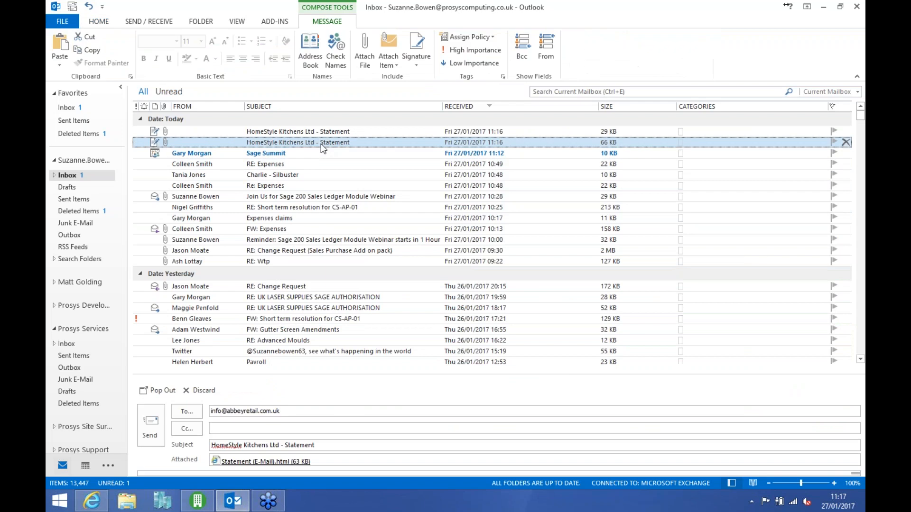
double_click(321, 143)
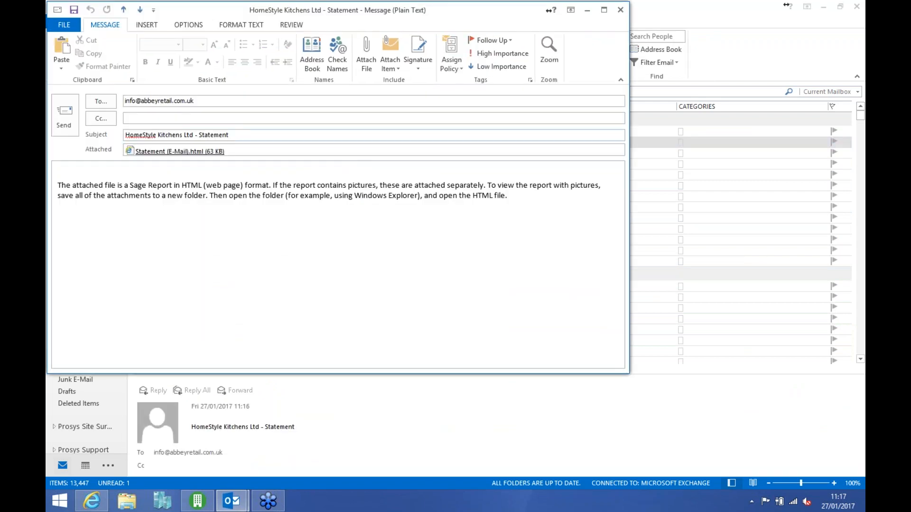
double_click(183, 151)
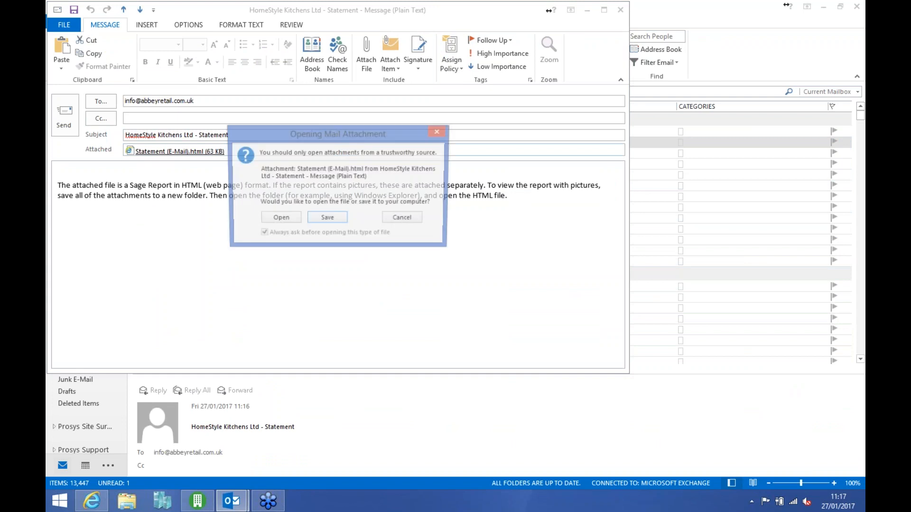
click(279, 220)
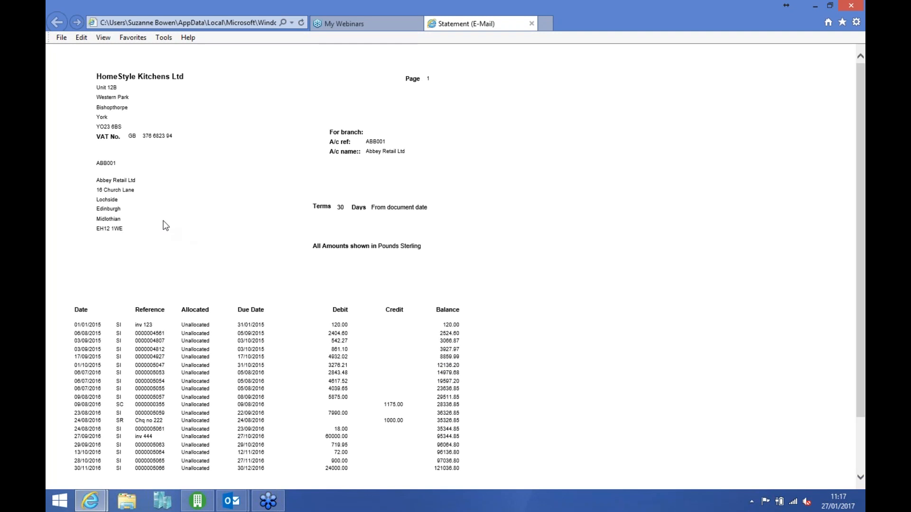
click(531, 23)
mouse_move(231, 501)
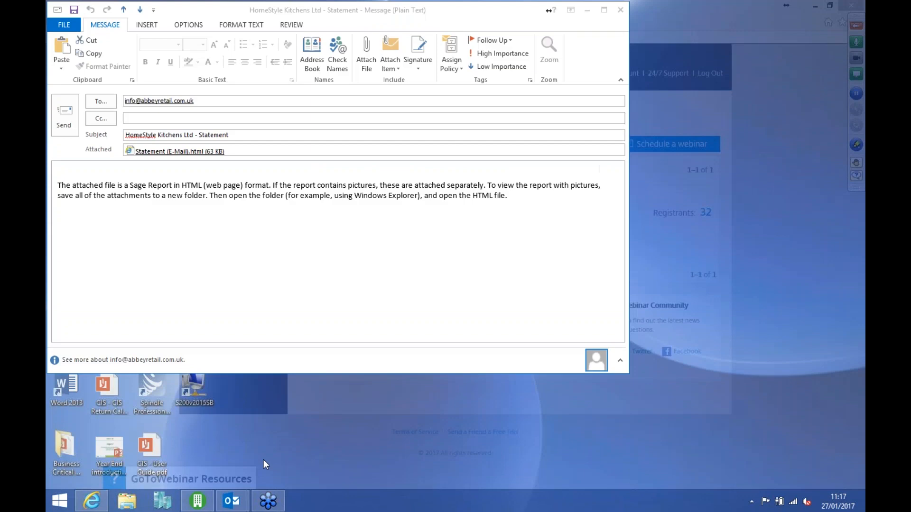
click(264, 460)
click(619, 10)
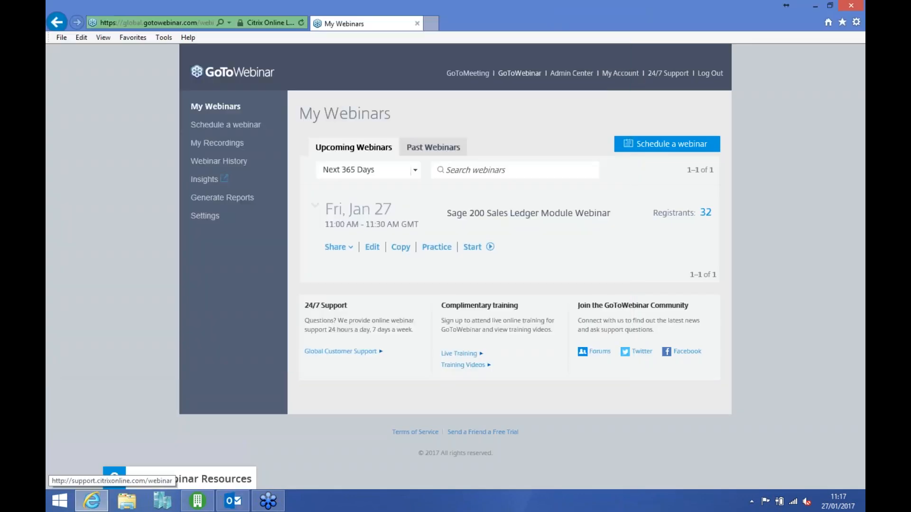
- Return to Outlook, open the statement e-mail for Better Kitchens and view its attached HTML statement
click(231, 501)
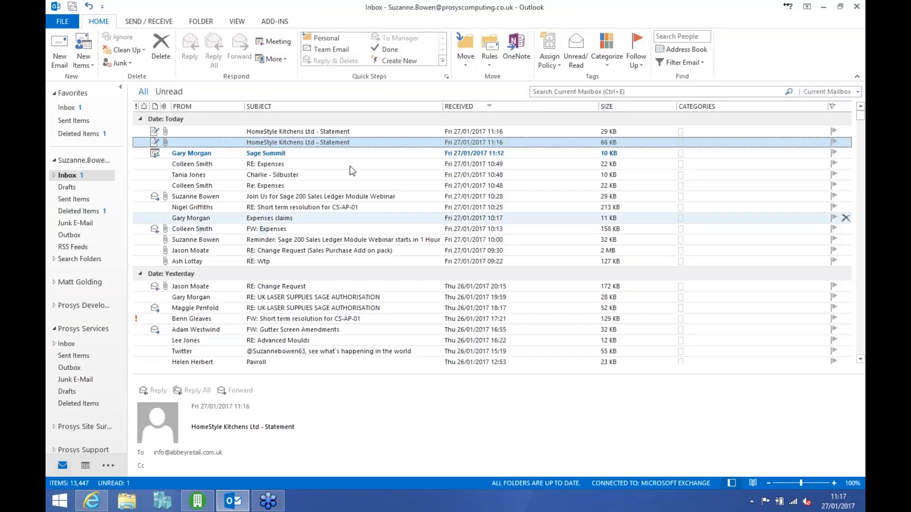
double_click(347, 130)
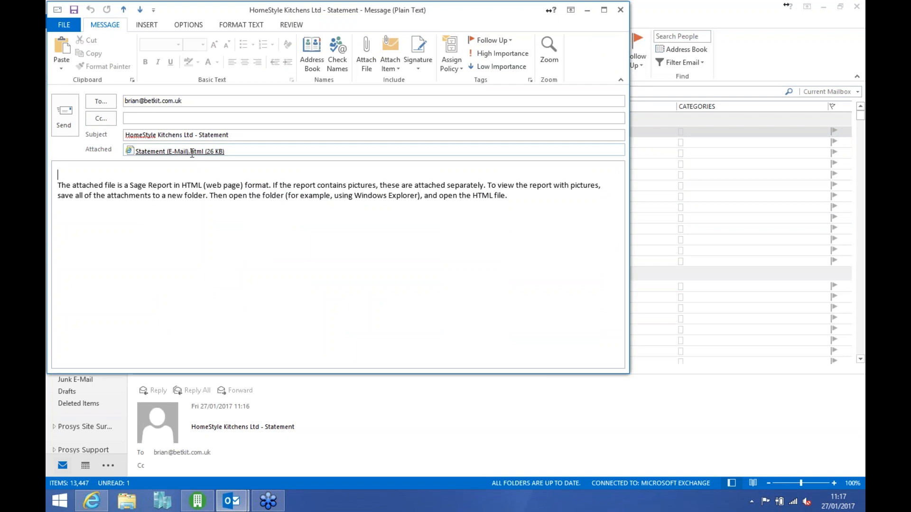
double_click(192, 151)
click(279, 219)
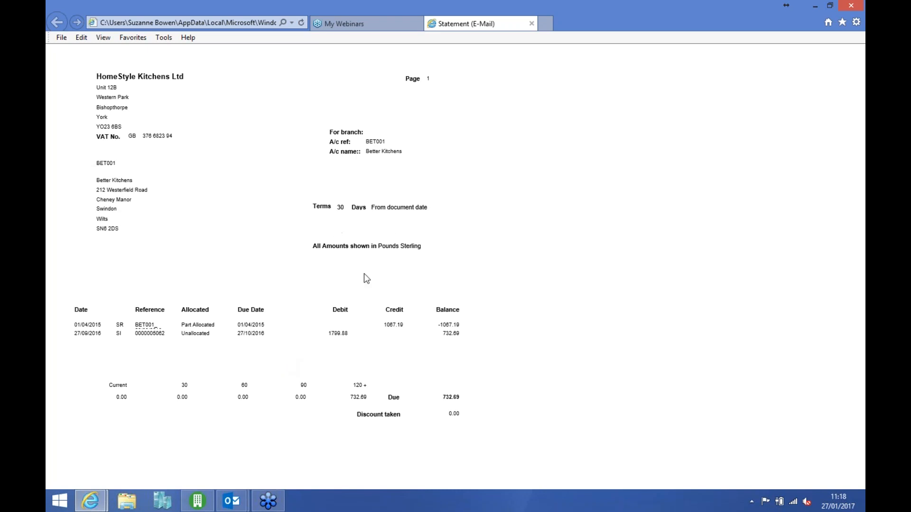
- Switch back to Sage 200 and open the sales ledger's batched transactions
click(198, 502)
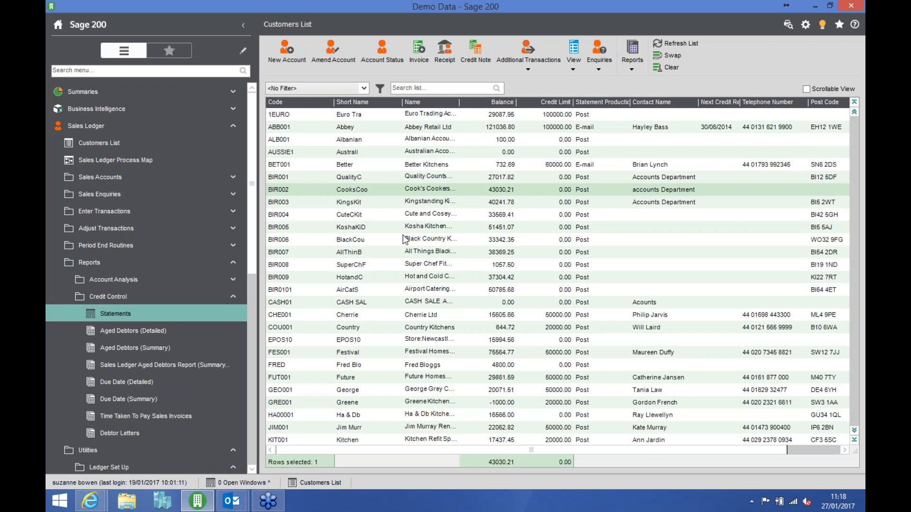
click(177, 217)
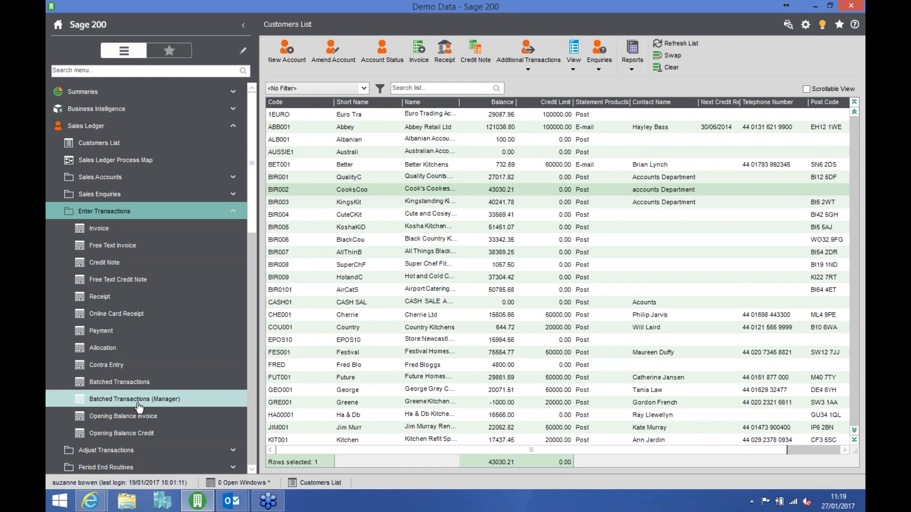
click(124, 382)
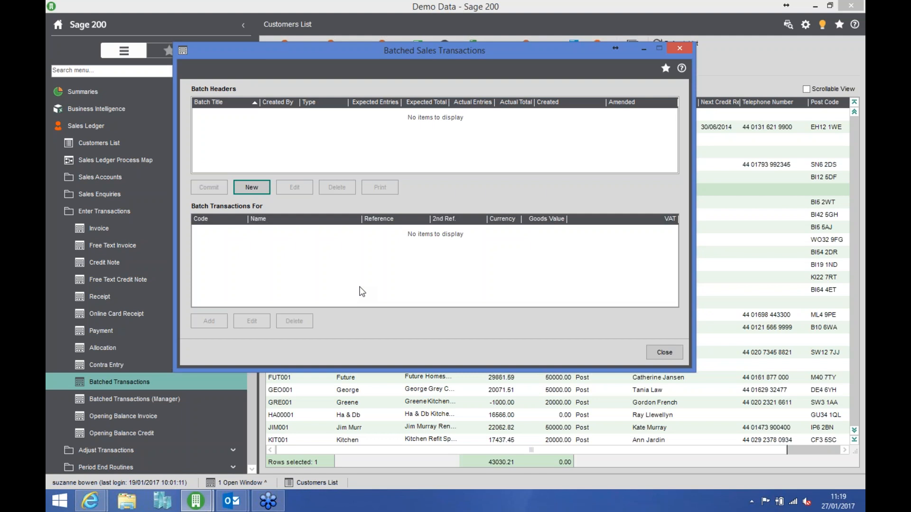
- Start a new sales batch titled "Cheques Received" with the batch type Receipt
click(259, 186)
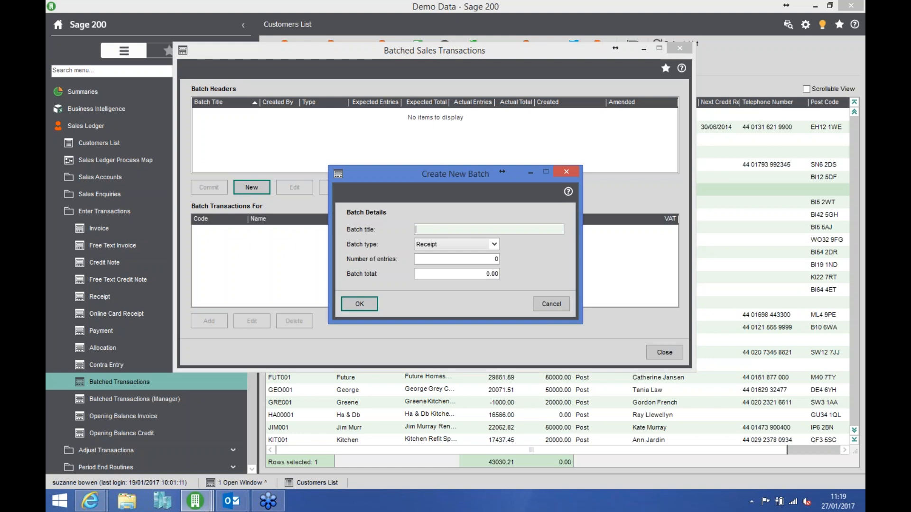
text(Cheques Received)
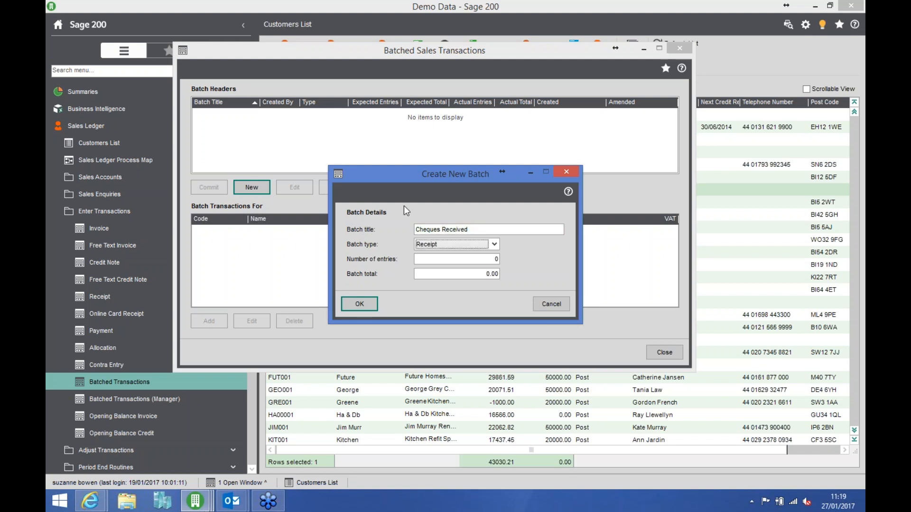
click(494, 245)
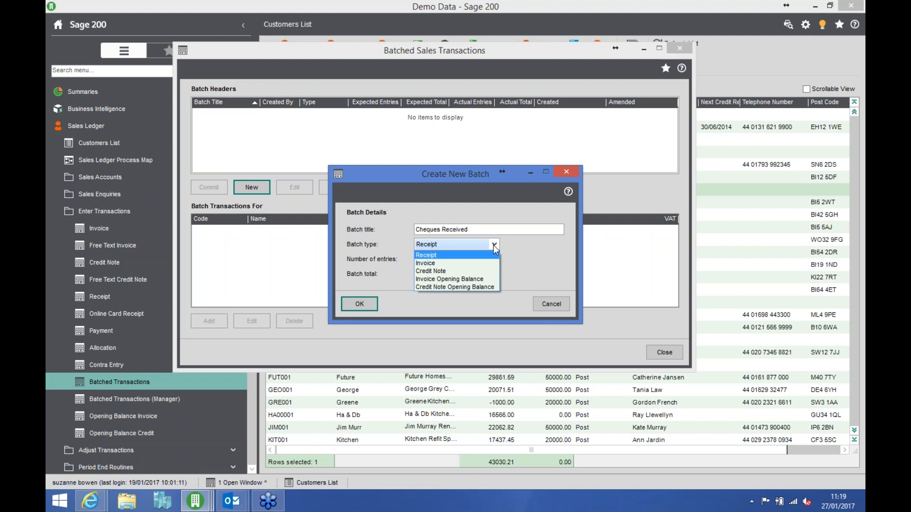
click(493, 245)
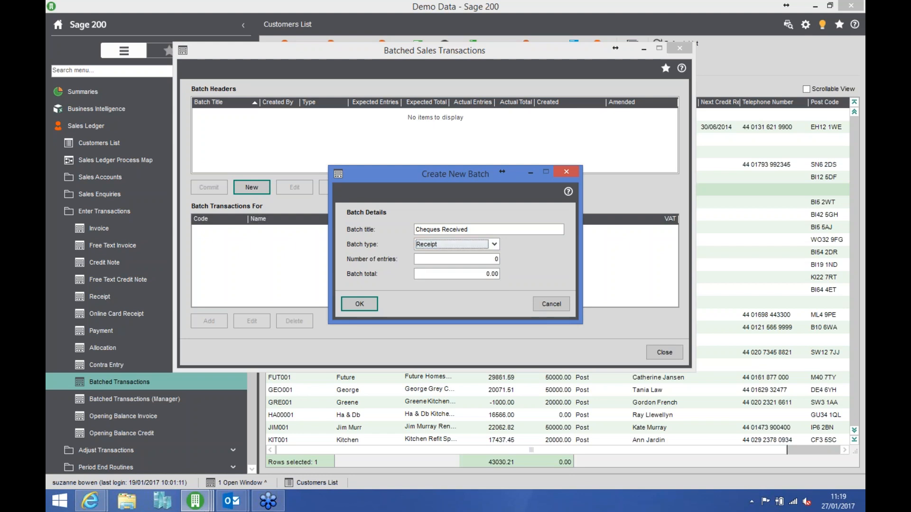
- Set the batch to 2 entries with a total of 200.00 and create it
drag(492, 259, 531, 262)
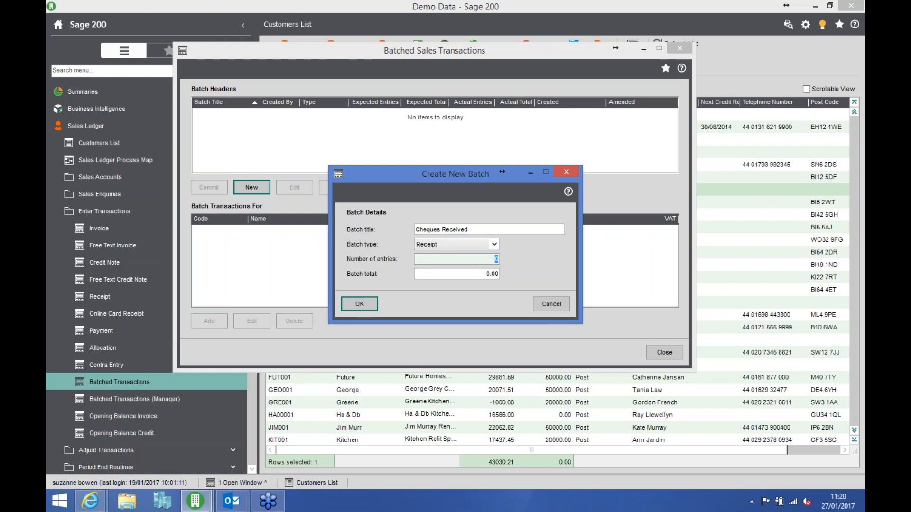
text(2)
key(Tab)
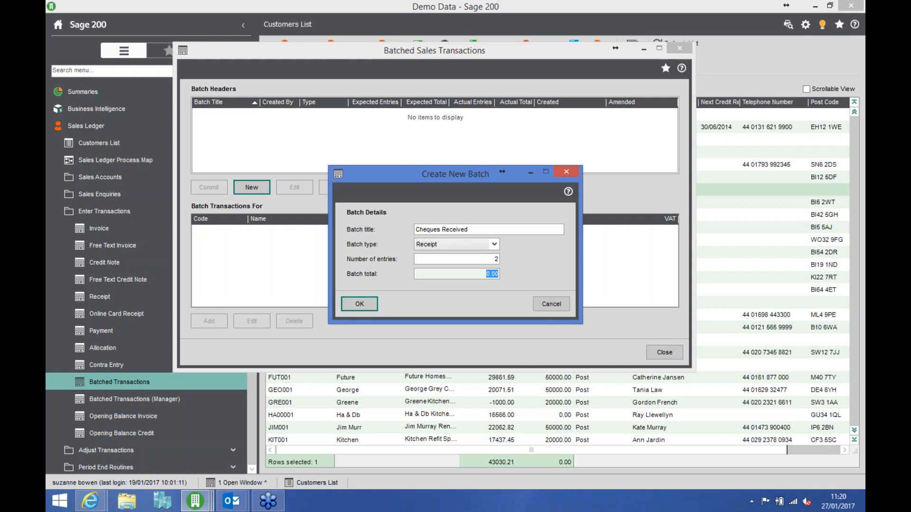
text(200)
key(Tab)
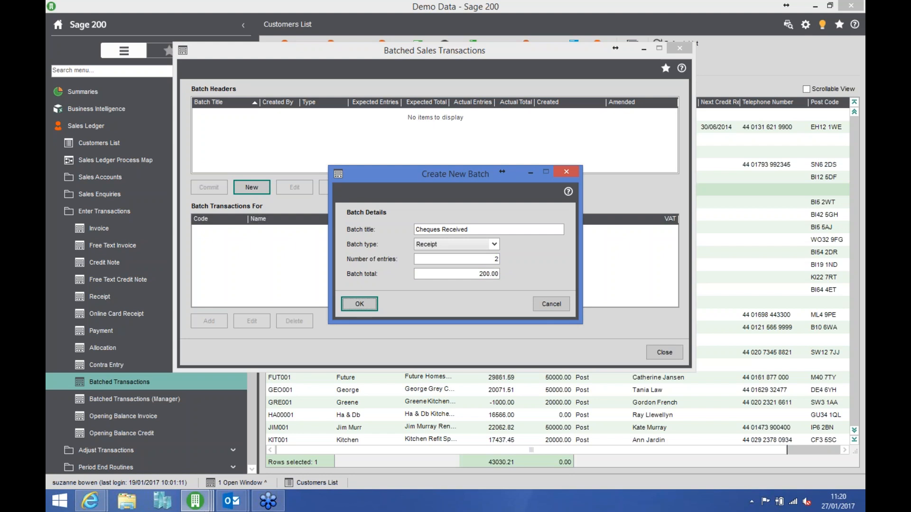
click(365, 302)
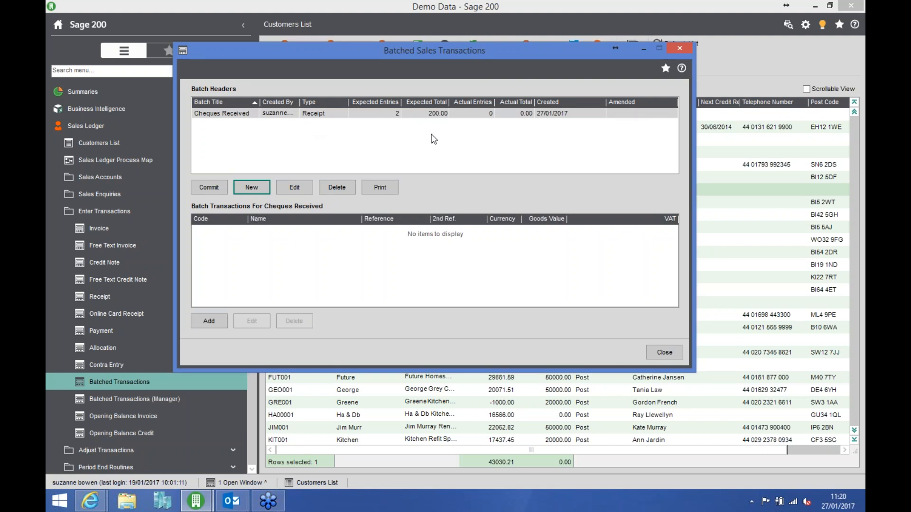
- Add a receipt to the Cheques Received batch, using the Main Bank Account and customer Abbey Retail Ltd
click(209, 323)
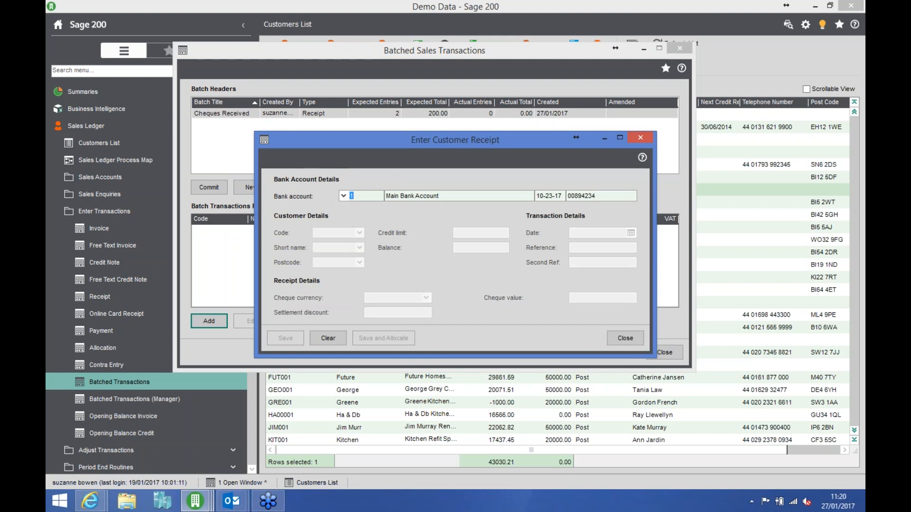
key(Tab)
key(Tab)
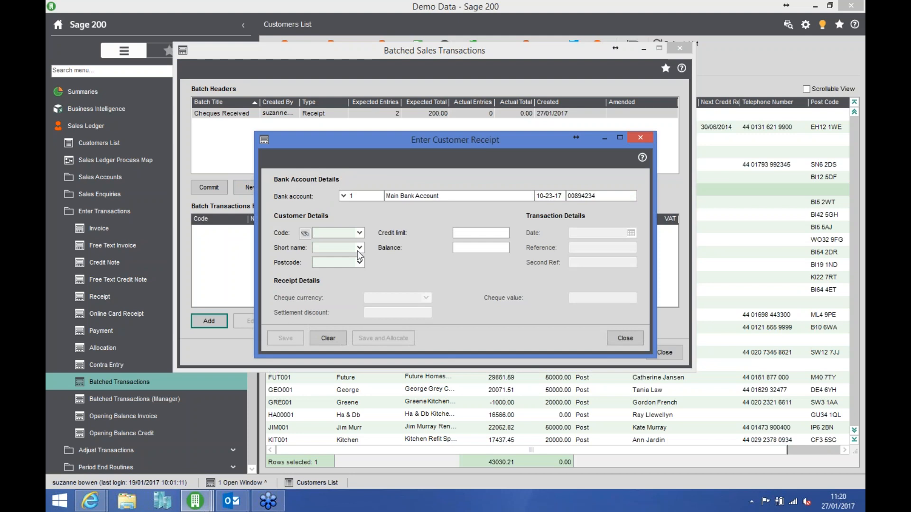
click(359, 234)
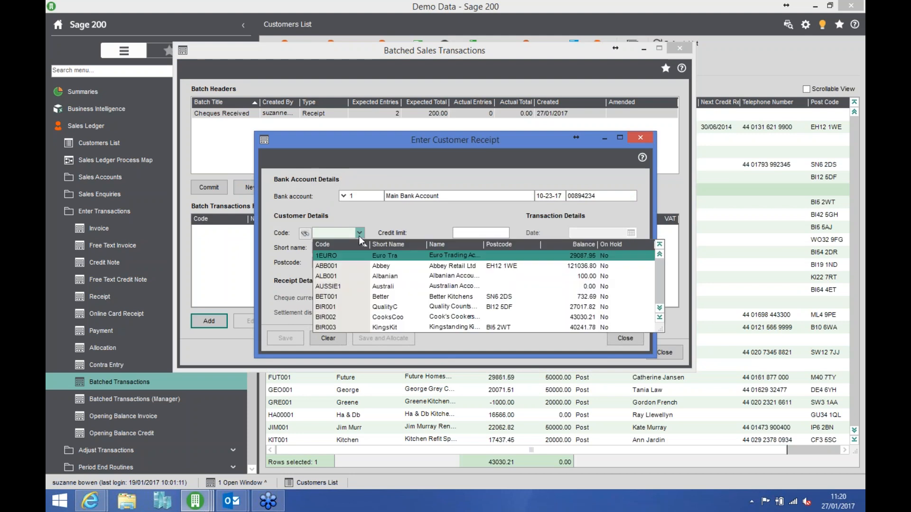
click(389, 267)
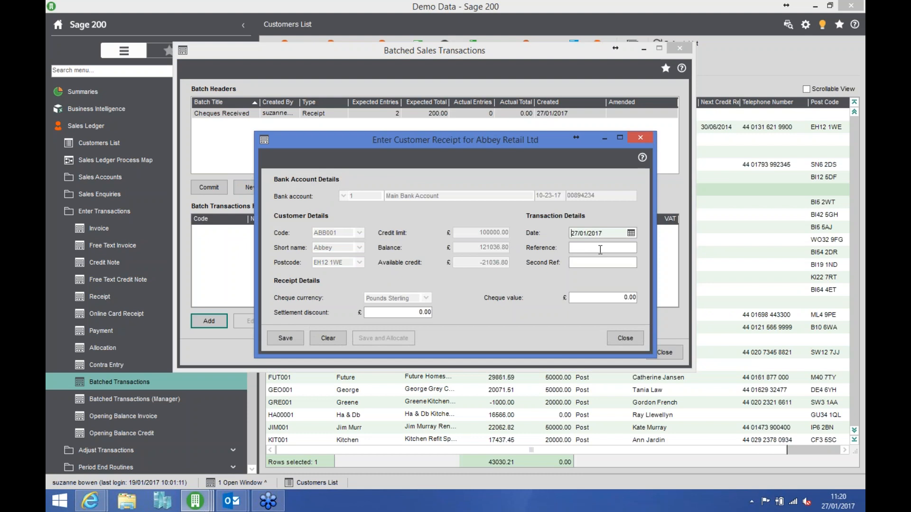
- Enter reference "Chq 222" and a cheque value of 100.00 for the Abbey Retail Ltd receipt and save it
click(600, 248)
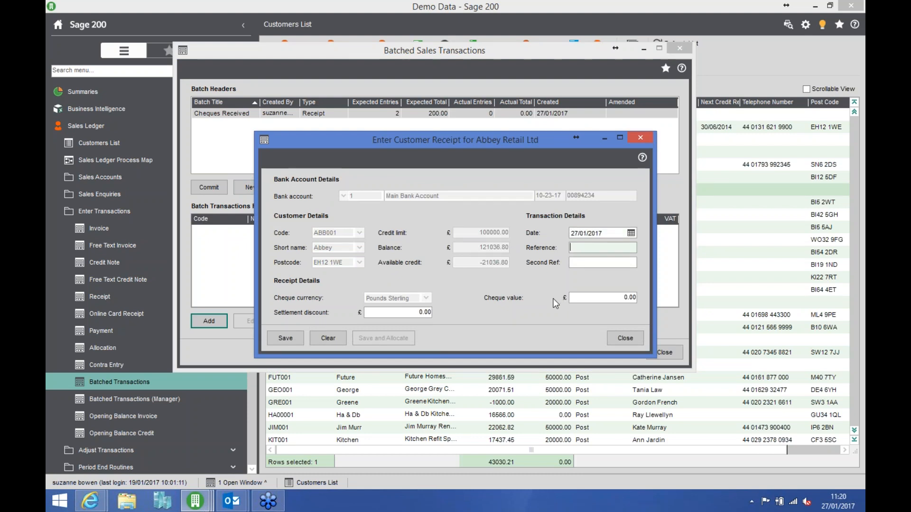
text(Chq 222)
key(Tab)
key(Tab)
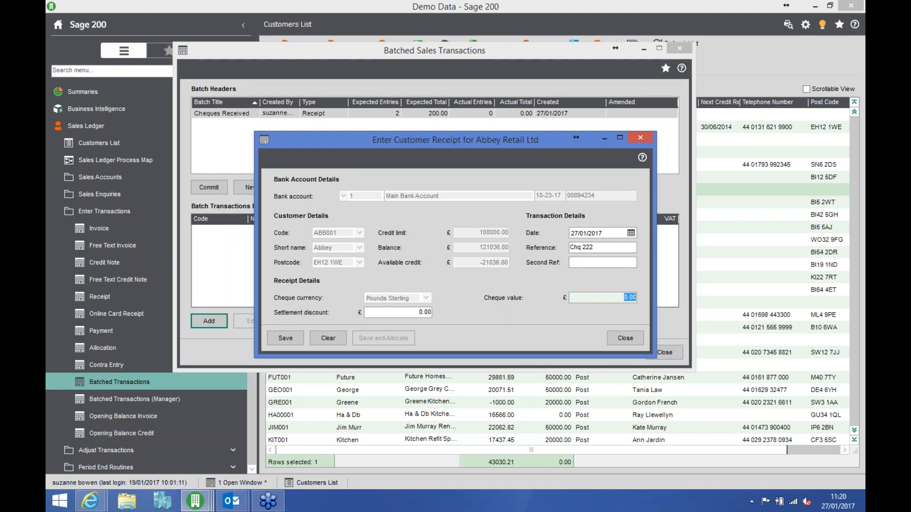
text(100)
key(Tab)
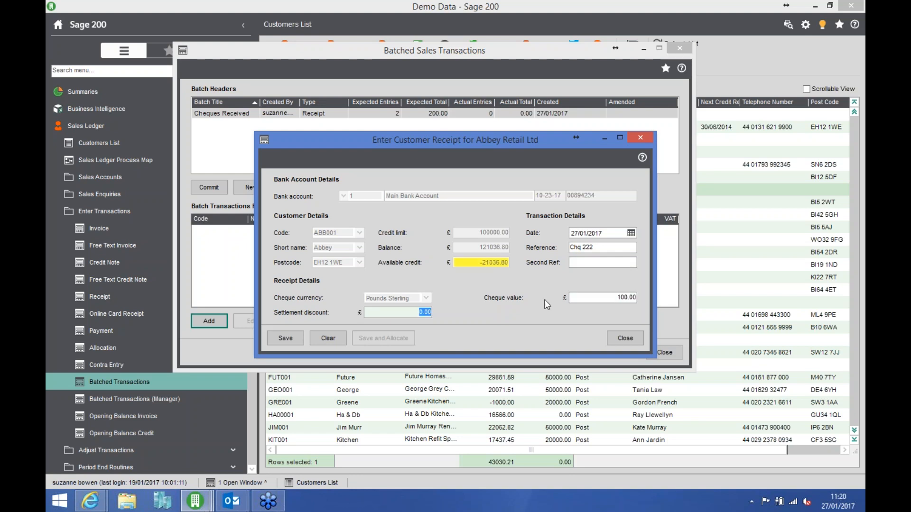
click(285, 343)
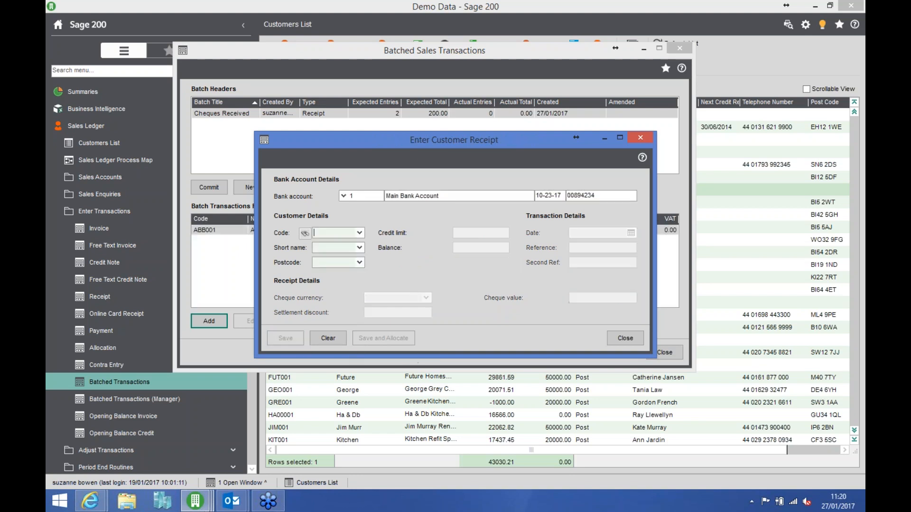
- Enter and save a receipt for Better Kitchens with reference "Chq 333" and a cheque value of 200.00, then finish entering receipts
click(359, 233)
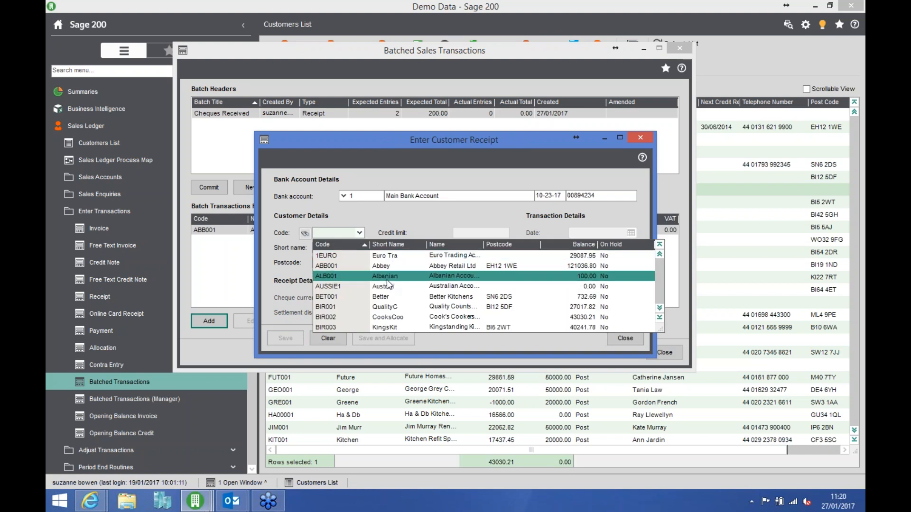
click(398, 295)
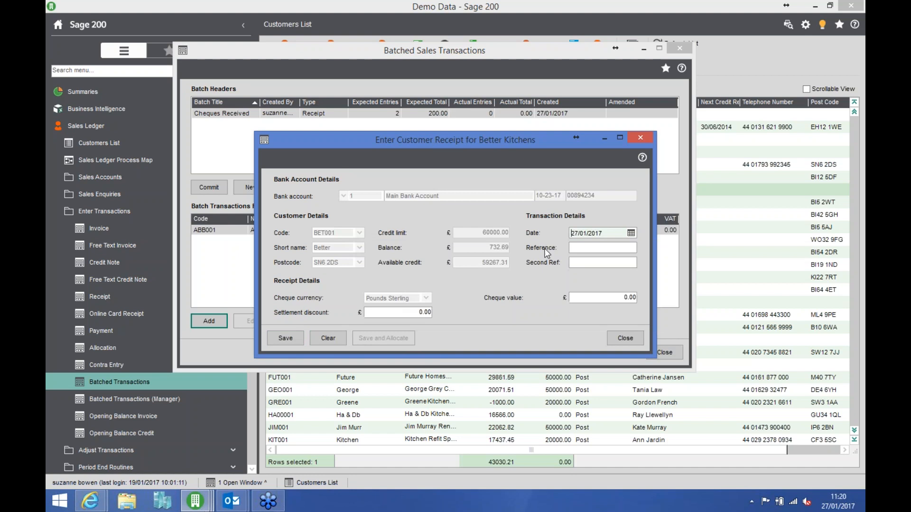
click(579, 246)
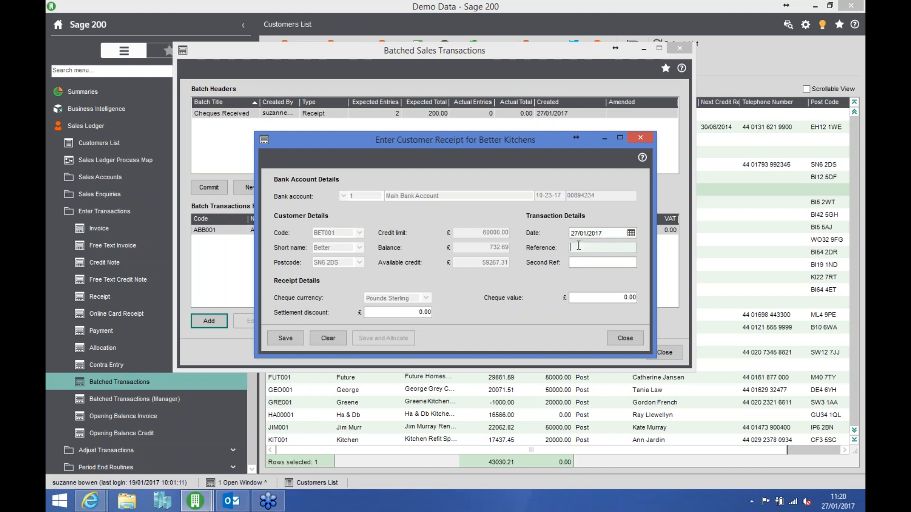
text(Chq 333)
key(Tab)
key(Tab)
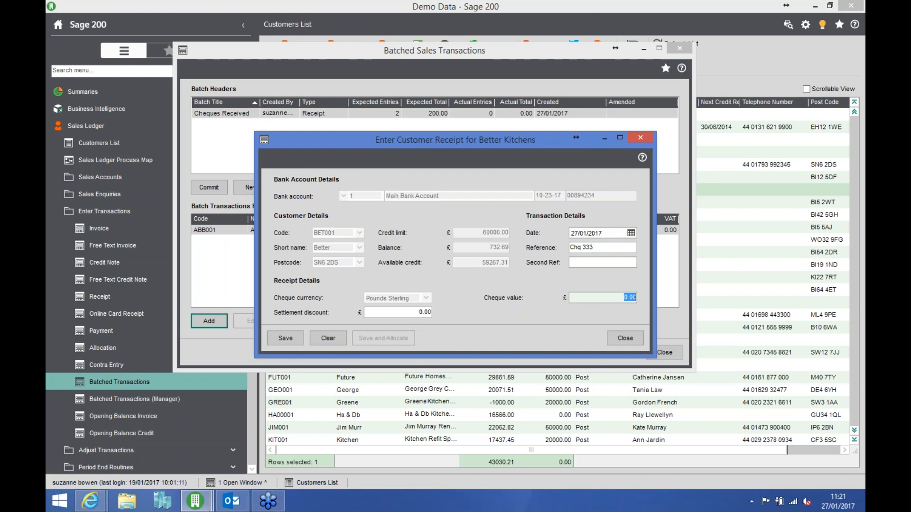
text(200)
key(Tab)
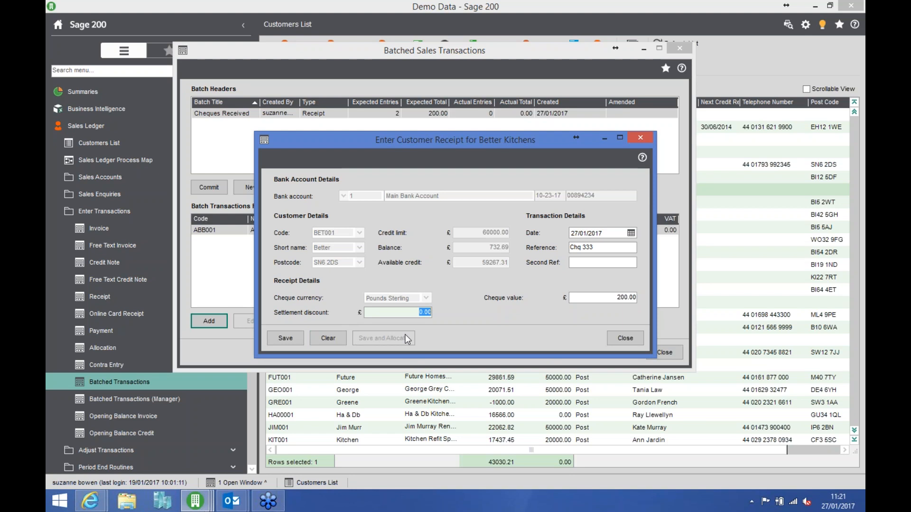
click(286, 339)
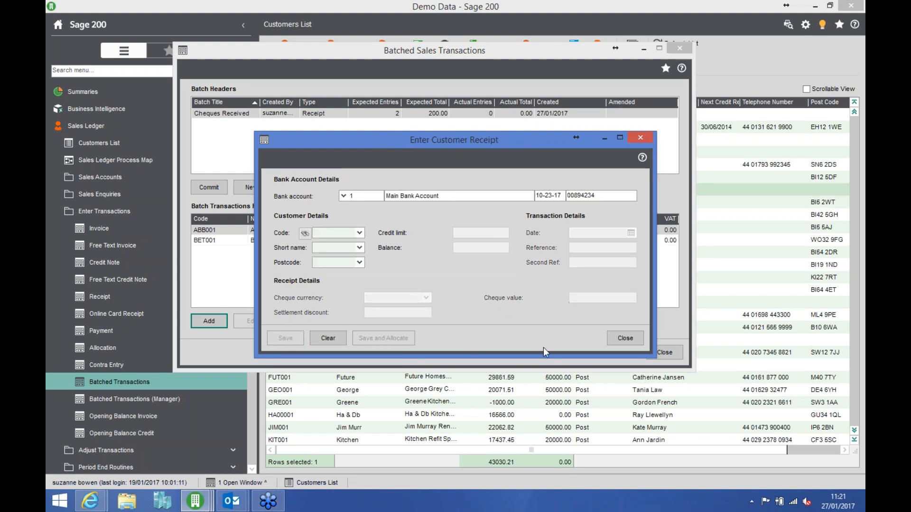
click(629, 338)
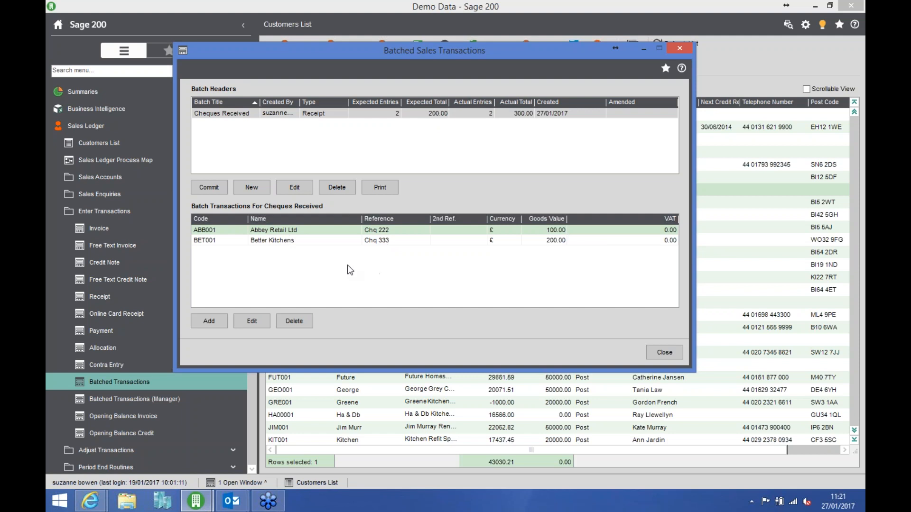
- Try to commit the Cheques Received batch
click(209, 187)
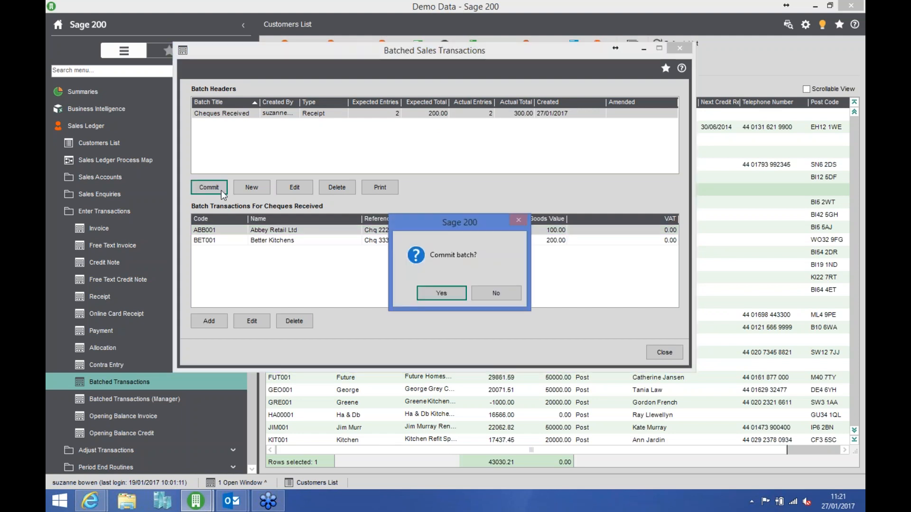
click(429, 294)
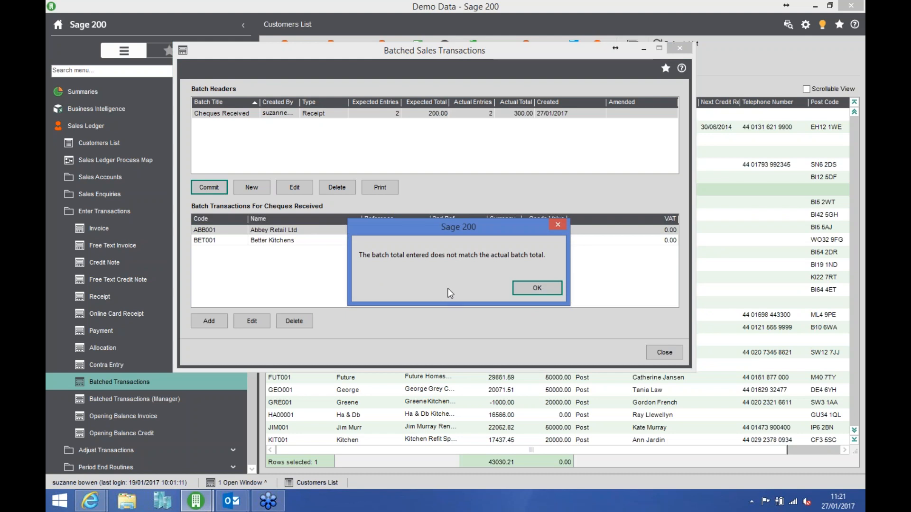
click(528, 290)
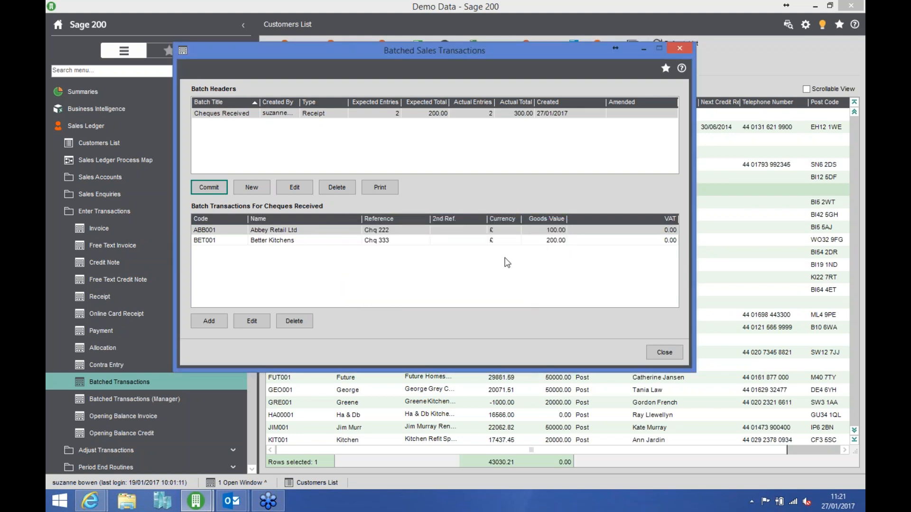
- Open the Cheques Received batch header, check its number of entries and batch total, and close it
click(433, 116)
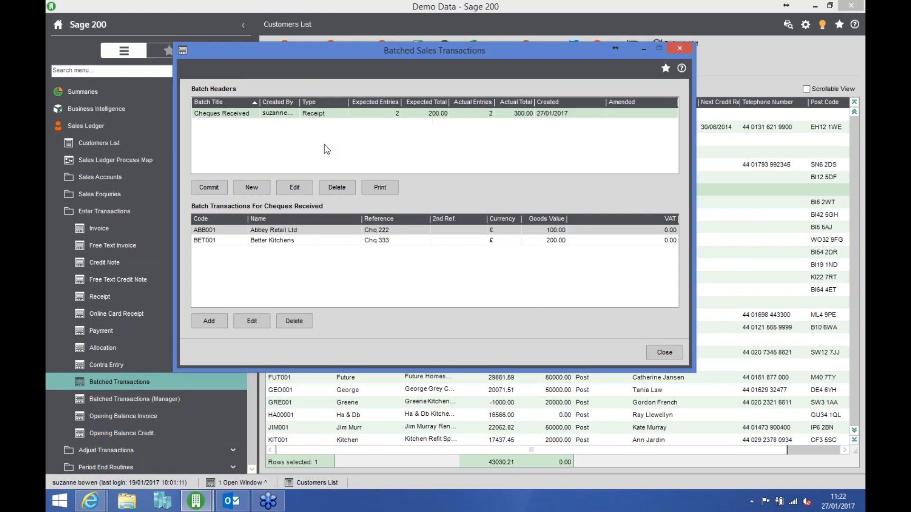
click(295, 188)
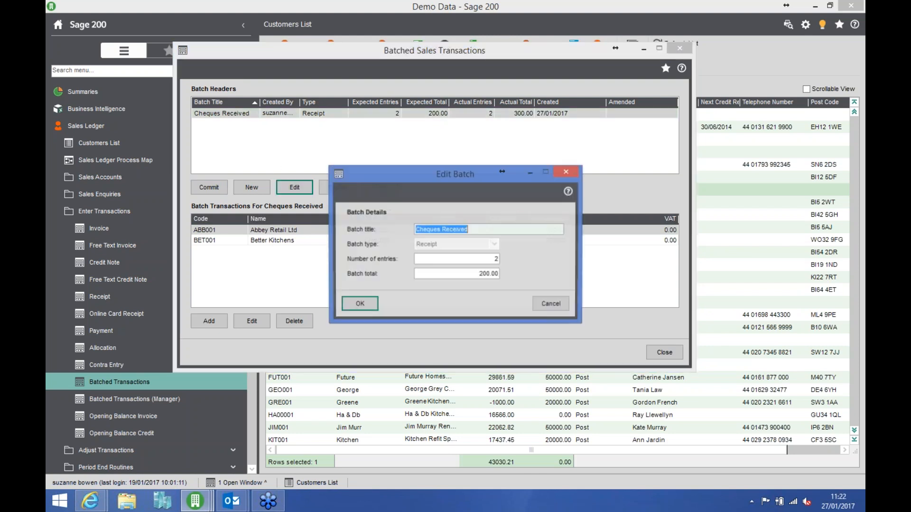
key(Tab)
key(Tab)
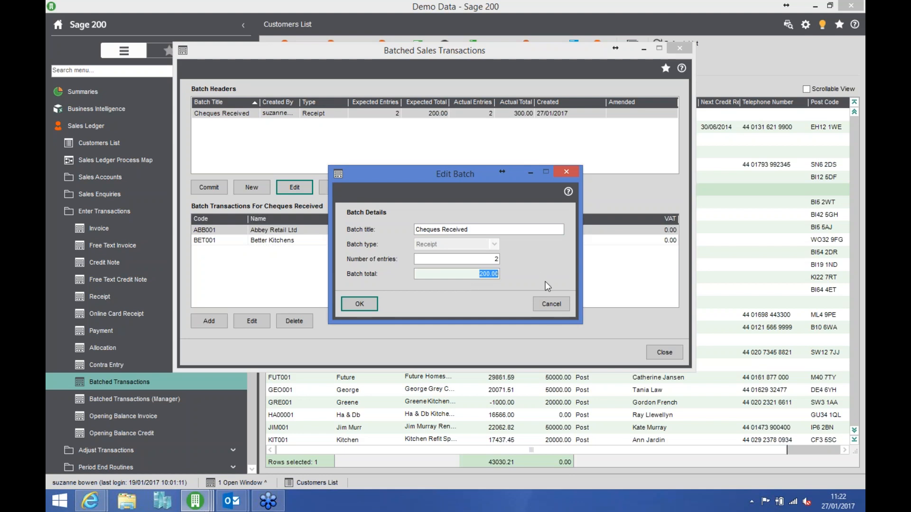
click(361, 306)
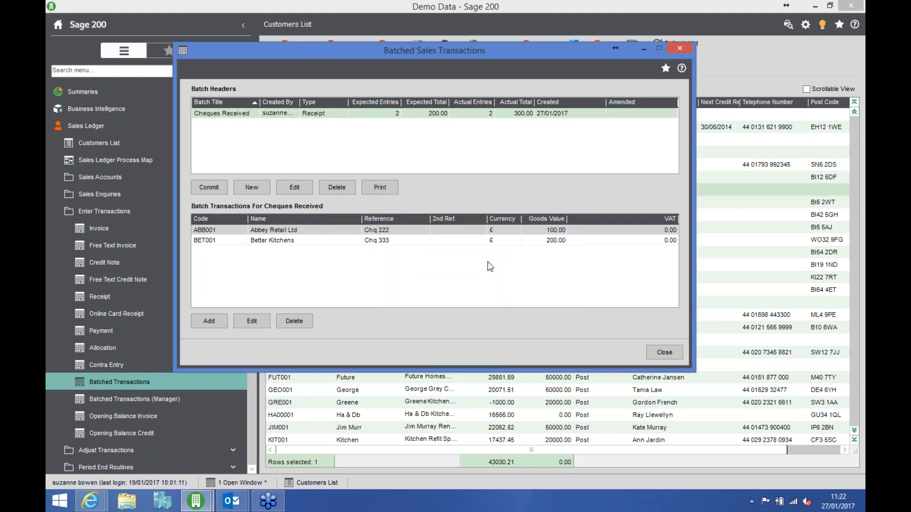
- Set the cheque value of the Better Kitchens receipt in the batch to 100.00 and save it
click(511, 241)
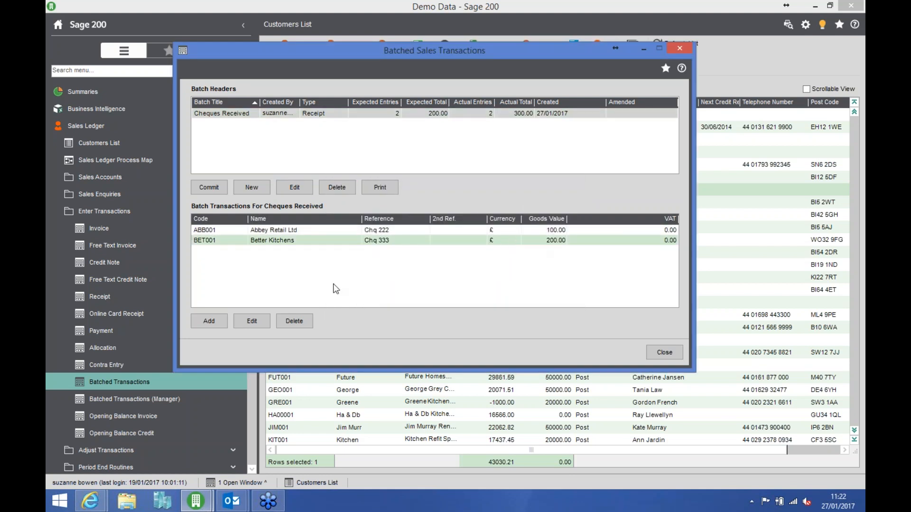
click(251, 321)
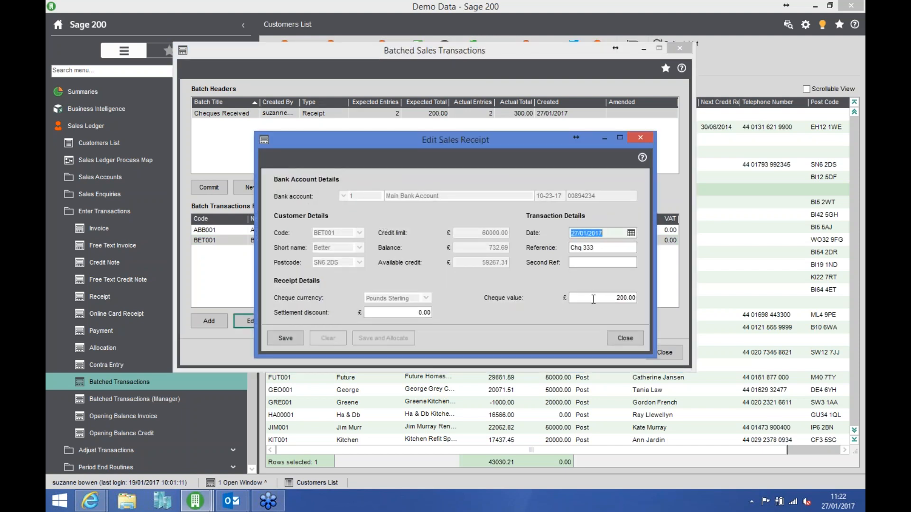
click(593, 299)
text(100)
key(Tab)
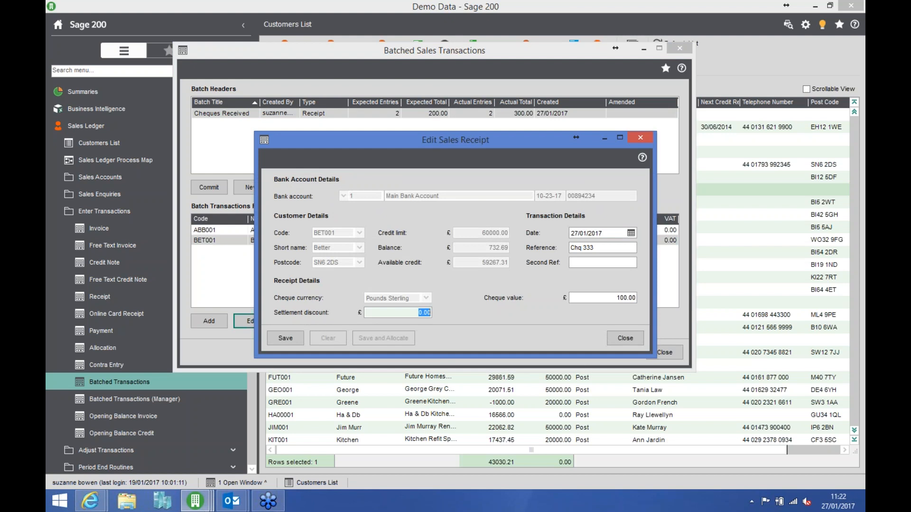
click(285, 338)
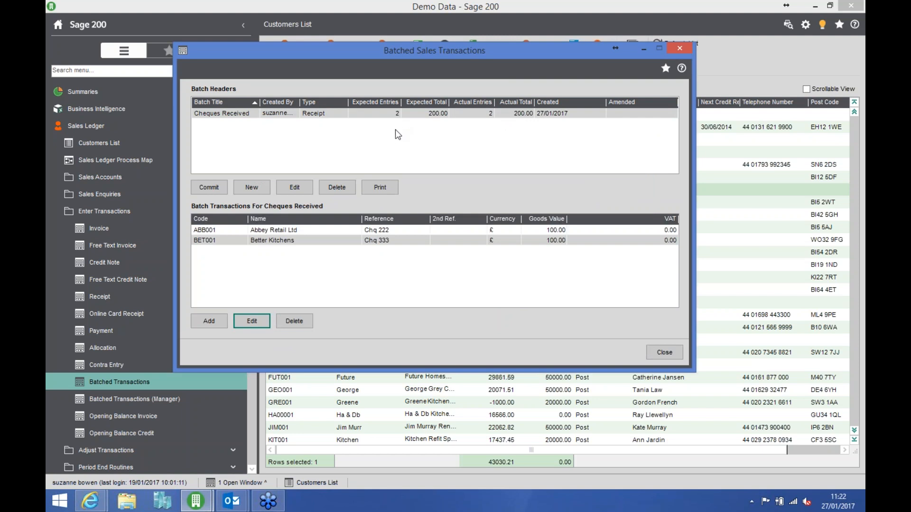
- Commit the Cheques Received batch, confirm the commit, and close the batched sales transactions window
click(213, 187)
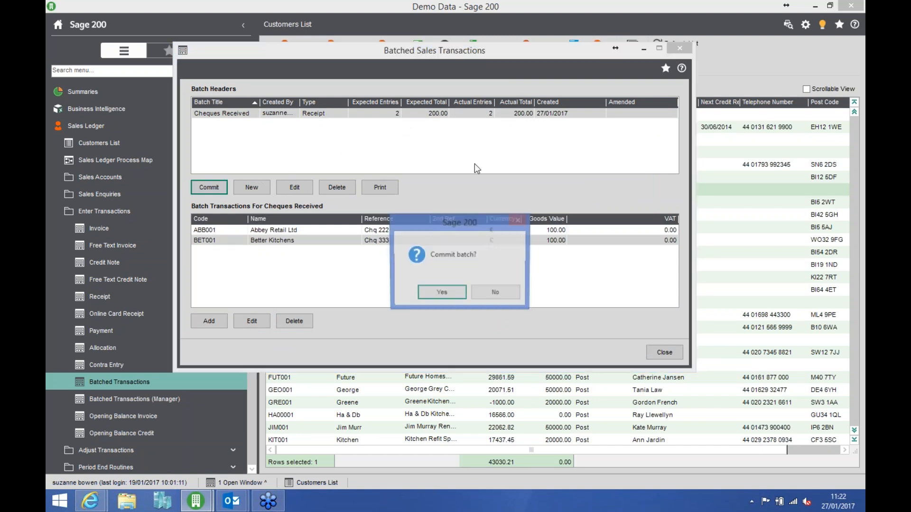
click(448, 293)
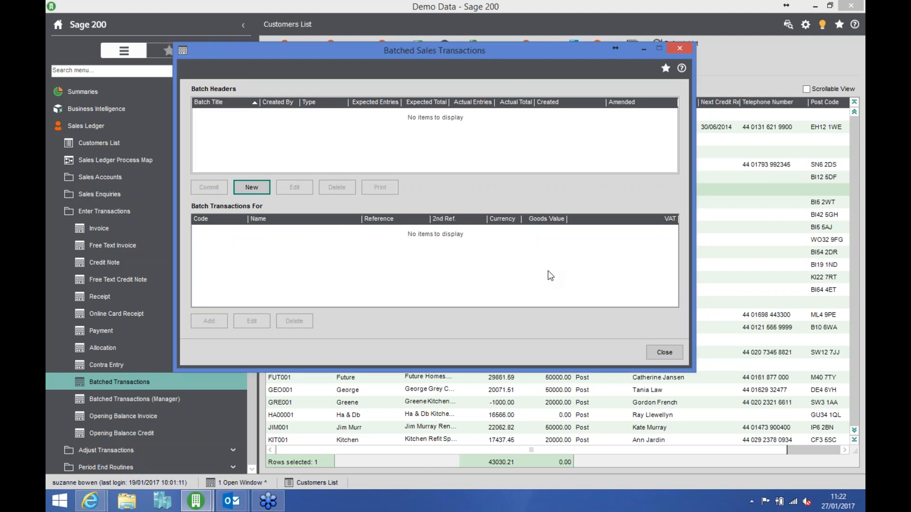
click(661, 350)
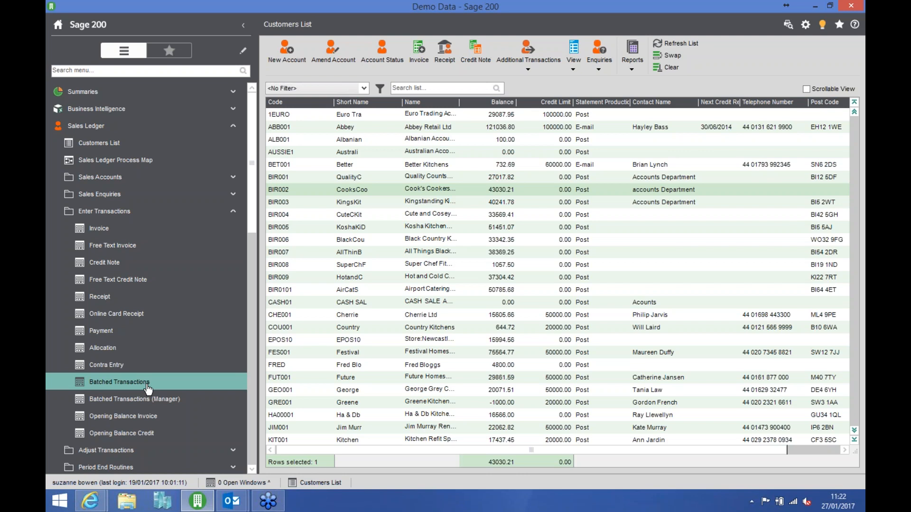
- View the standard batched transactions window and its Manager version, closing each one without creating a batch
click(148, 388)
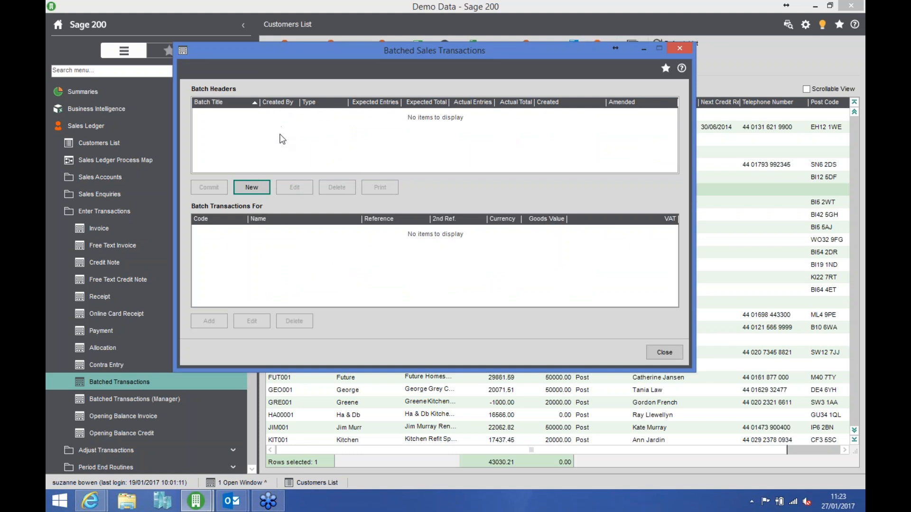
click(657, 352)
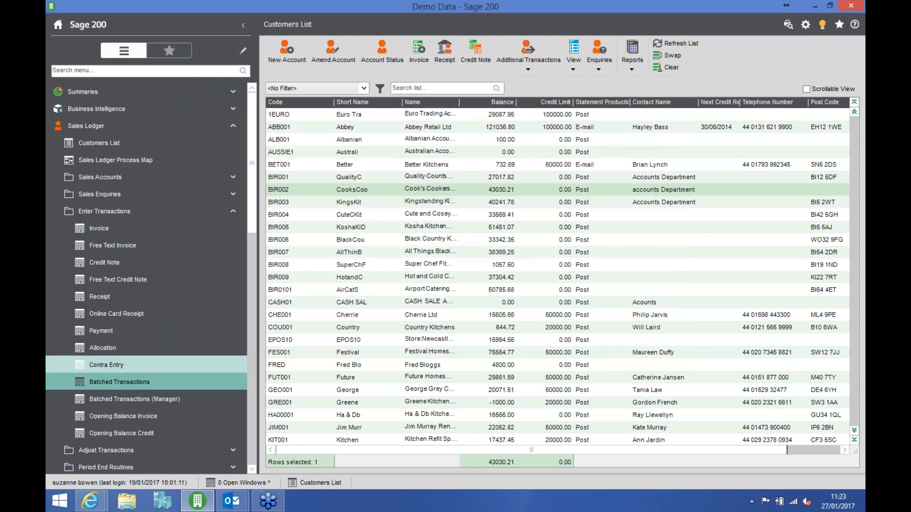
click(140, 400)
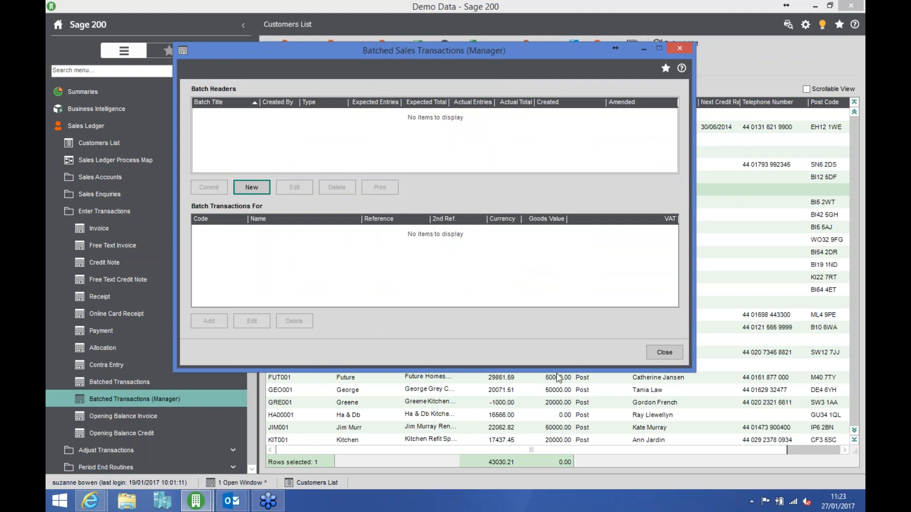
click(664, 353)
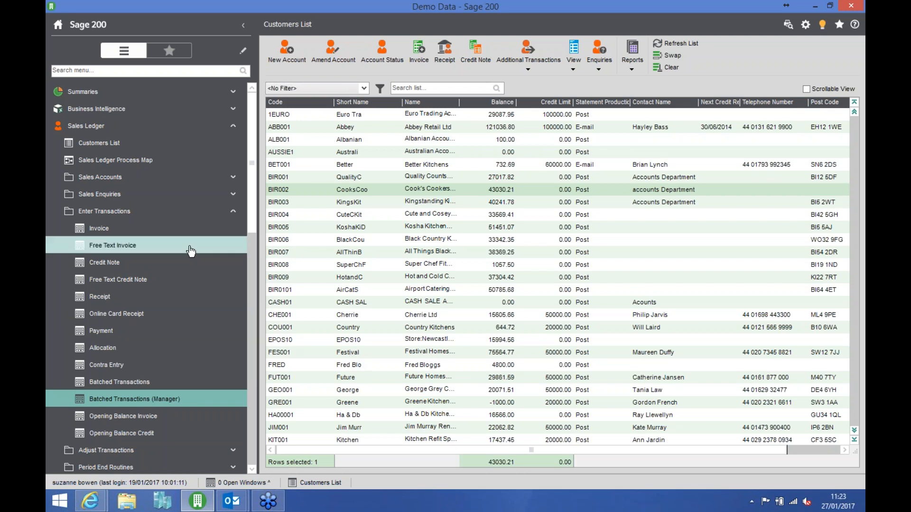
- Start a sales invoice for Abbey Retail Ltd (ABB001) with a goods value of 300.00 and reference "ijnijn"
click(157, 236)
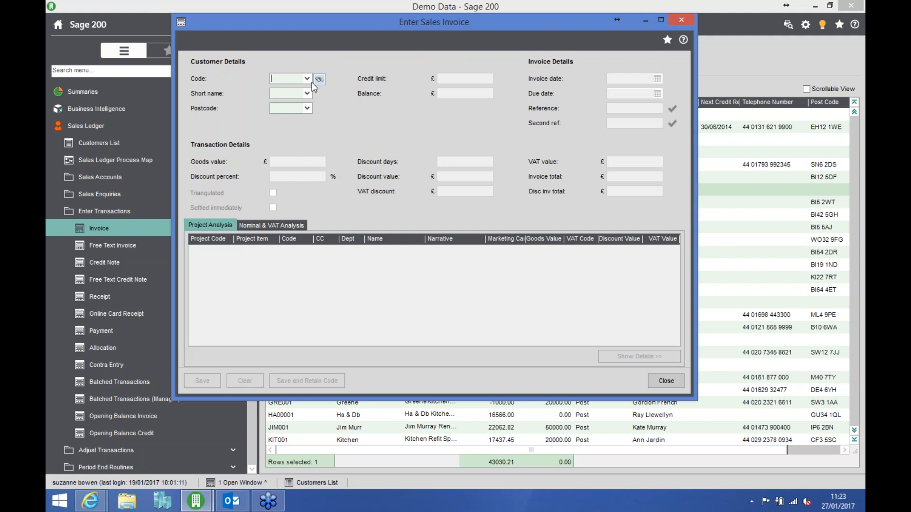
click(307, 78)
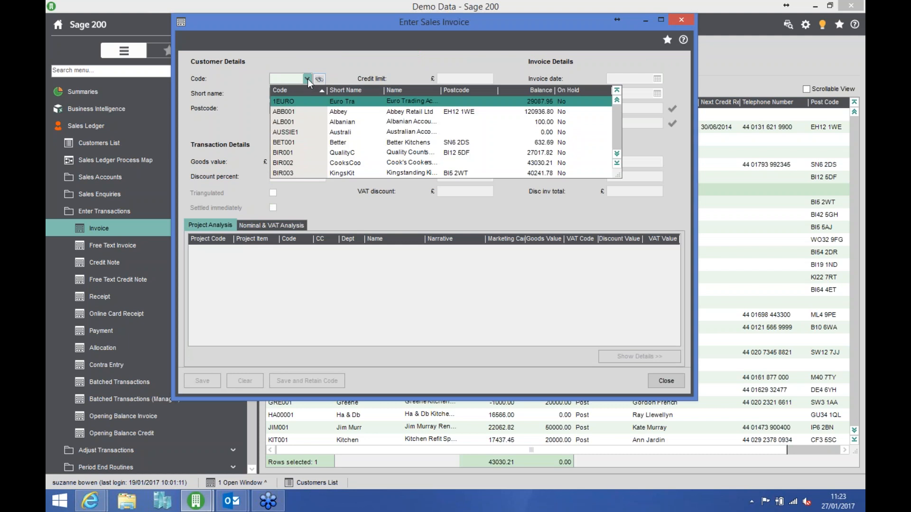
click(306, 113)
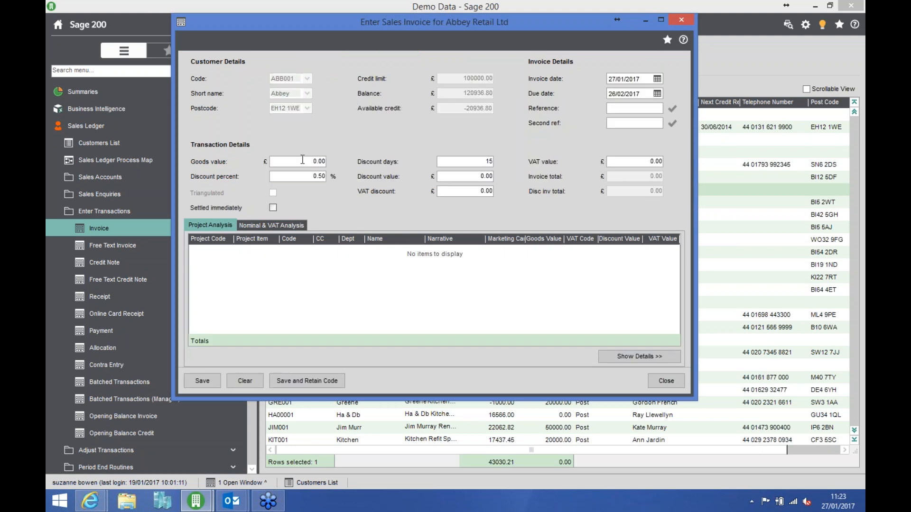
click(302, 159)
text(300)
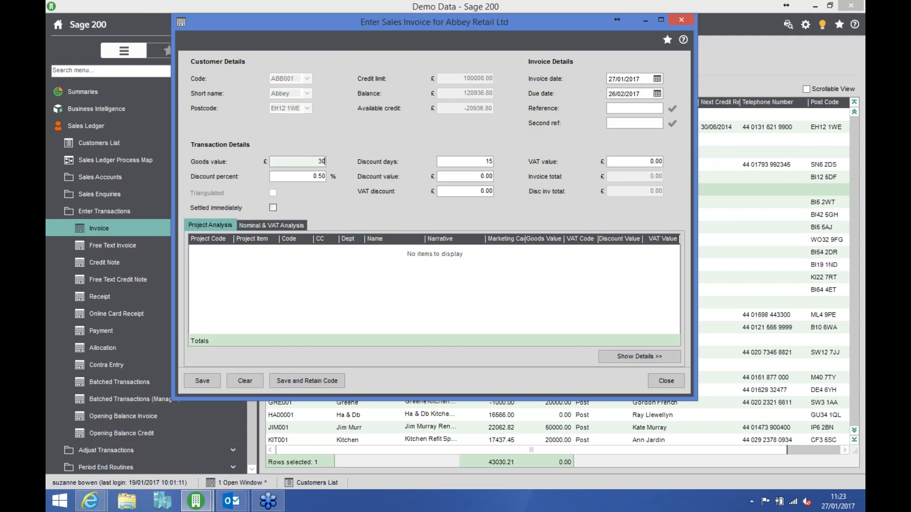
key(Tab)
click(622, 109)
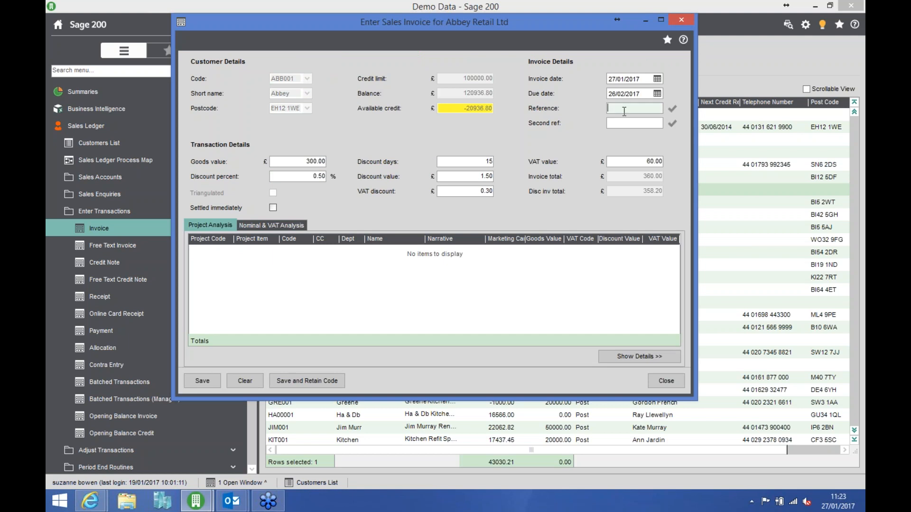
text(ijnijn)
- Assign marketing campaign Promo505 to the invoice's nominal analysis line, save the invoice despite the exceeded credit limit, and close the invoice form
click(292, 226)
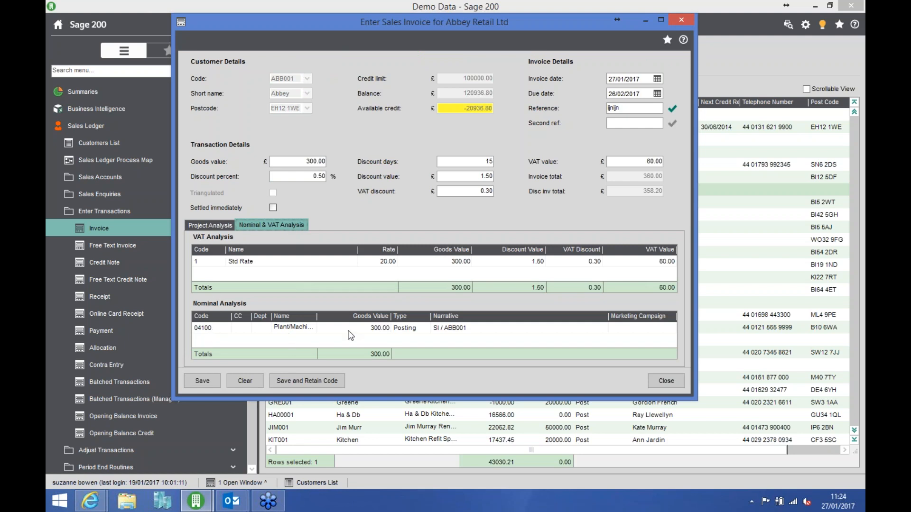
click(645, 329)
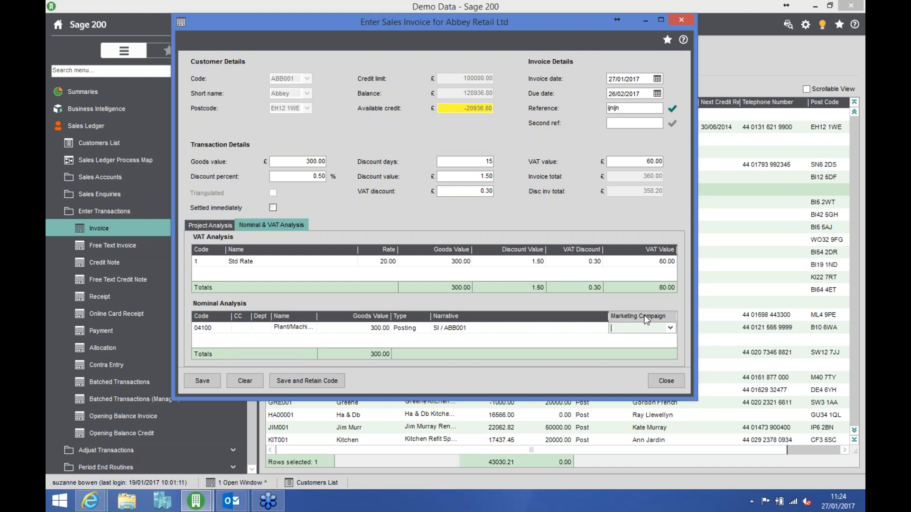
click(670, 328)
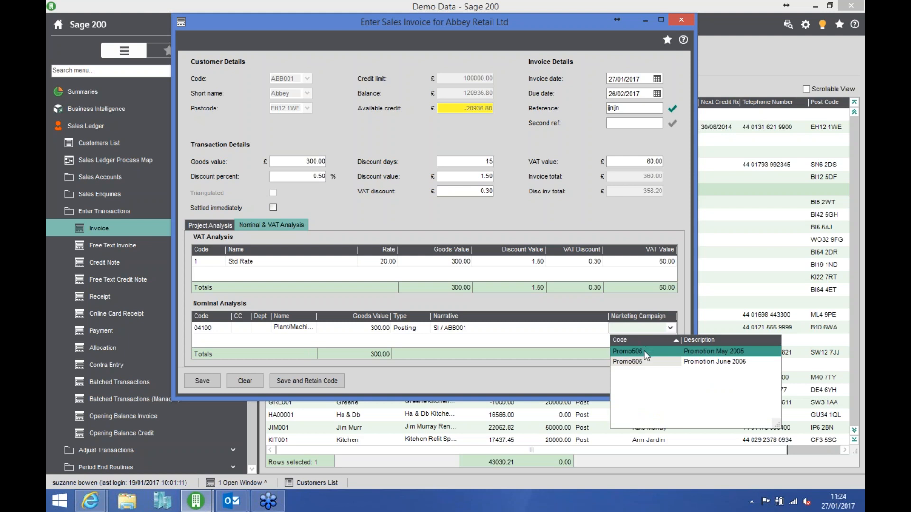
click(630, 352)
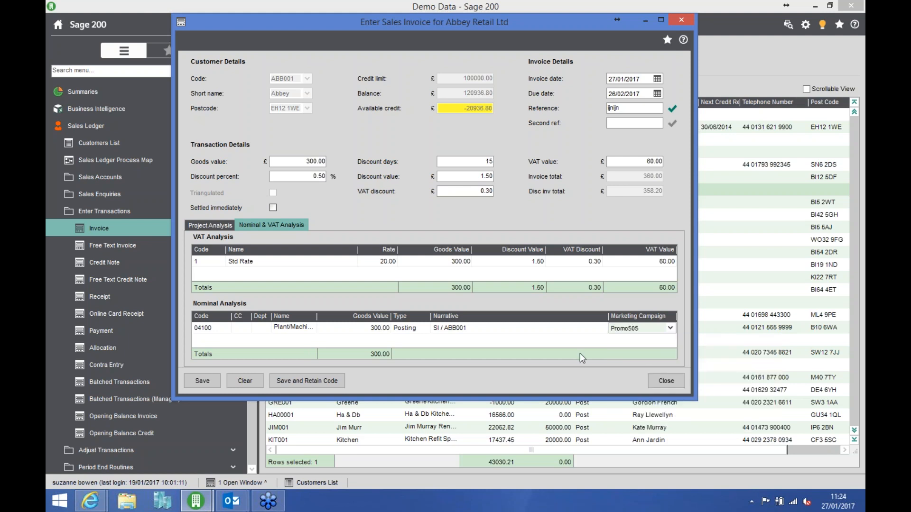
click(209, 380)
click(504, 291)
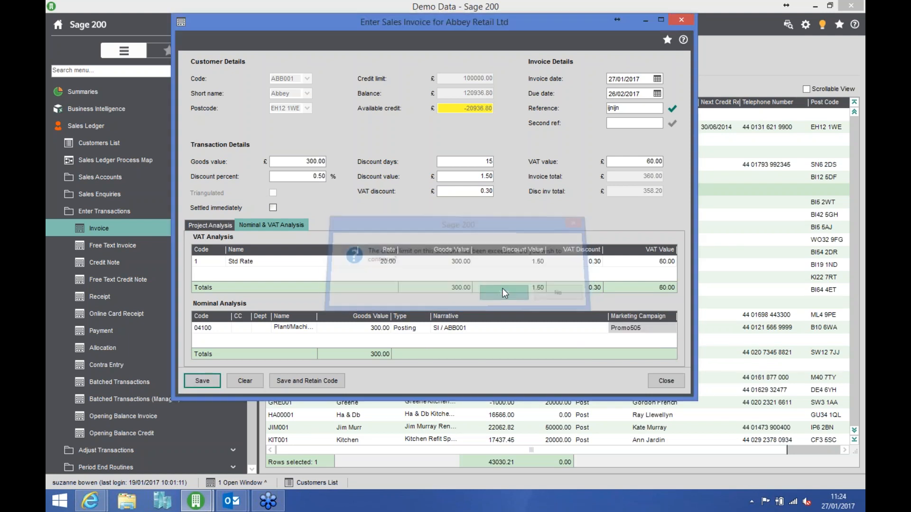
click(670, 381)
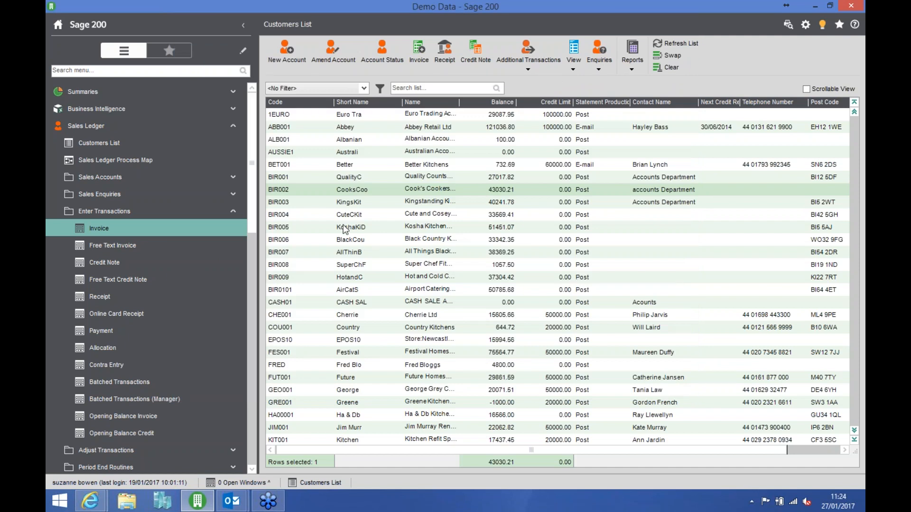
click(229, 126)
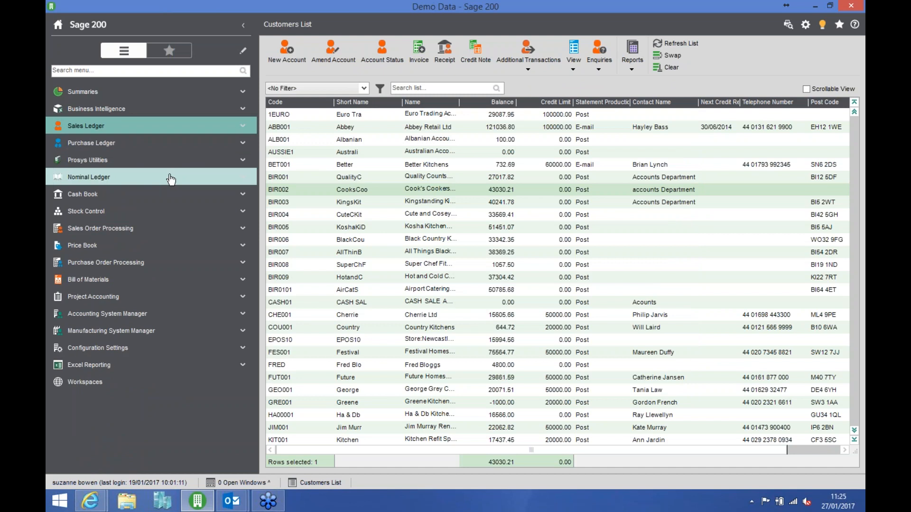
click(228, 177)
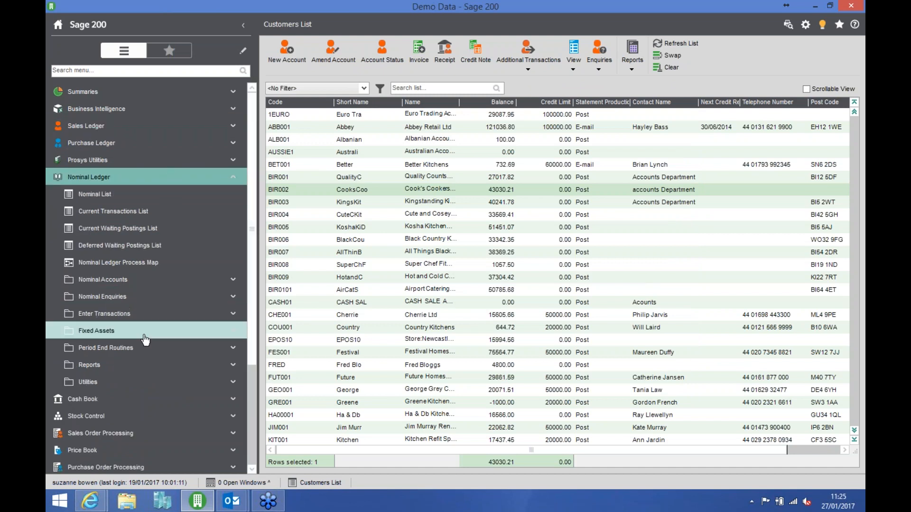
click(137, 366)
click(134, 385)
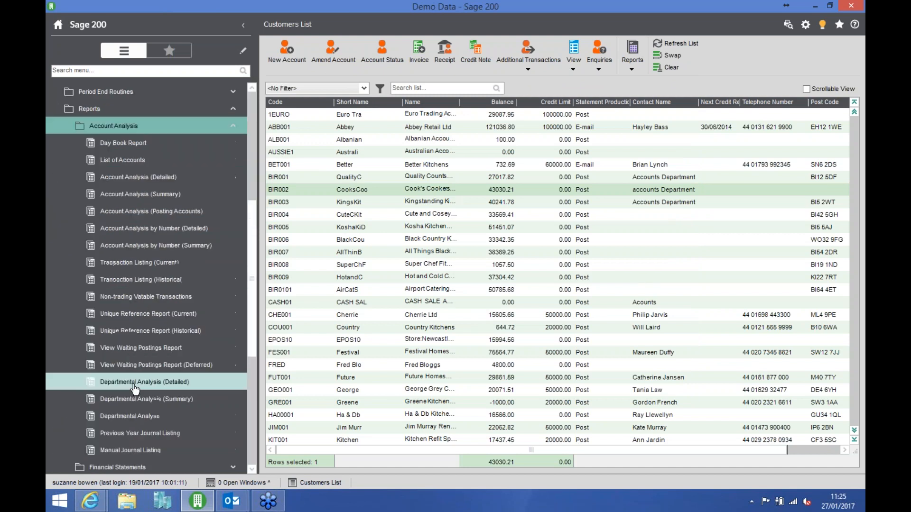
click(172, 263)
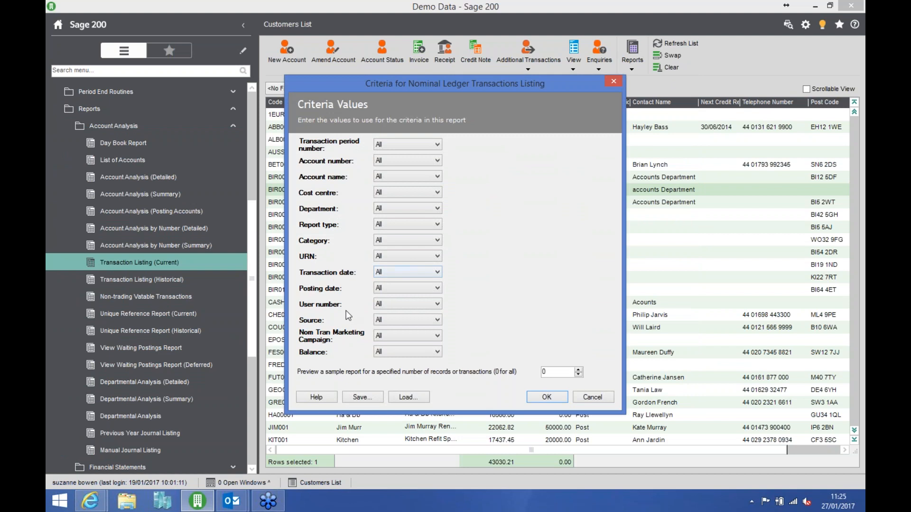
- Set the listing's Nom Tran Marketing Campaign criterion to Is Promo505, and cancel without running the report
click(392, 338)
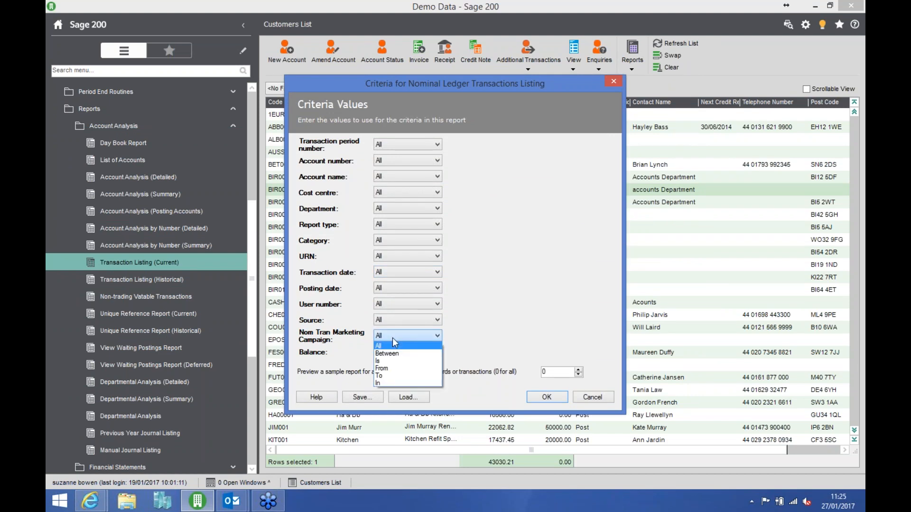
click(387, 361)
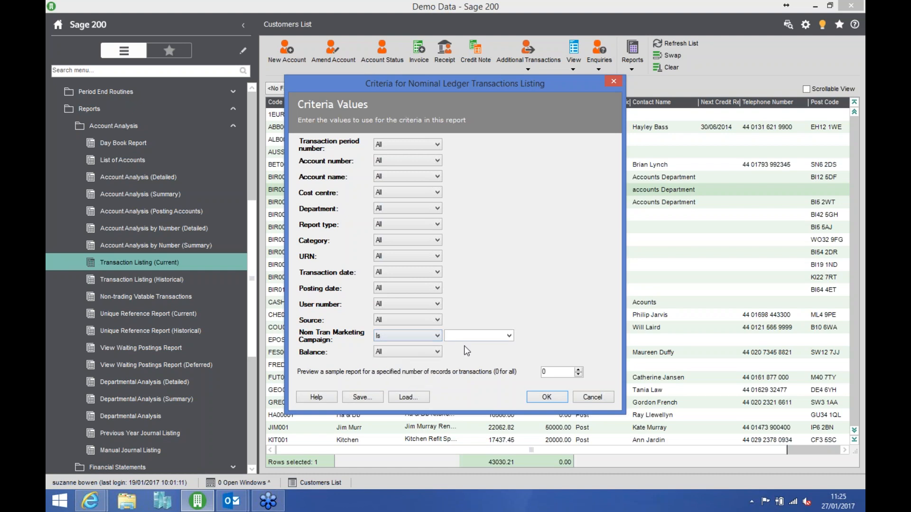
click(510, 337)
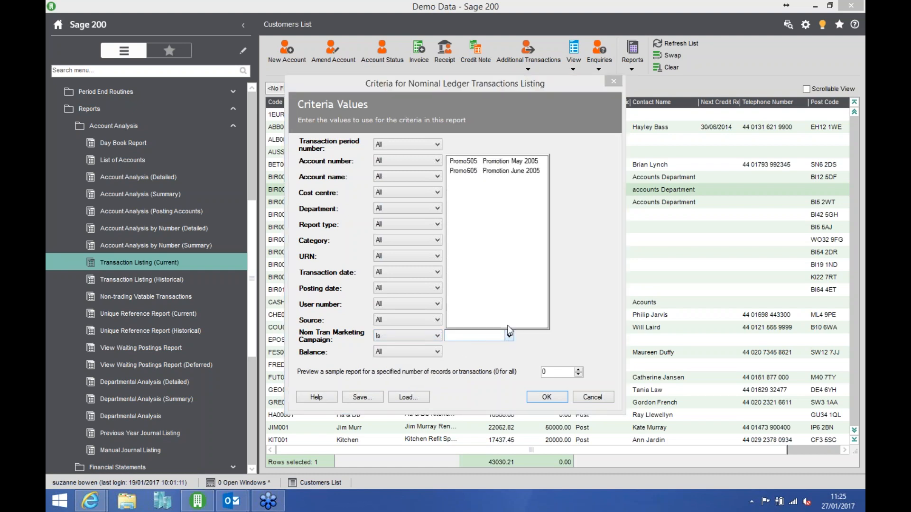
click(523, 161)
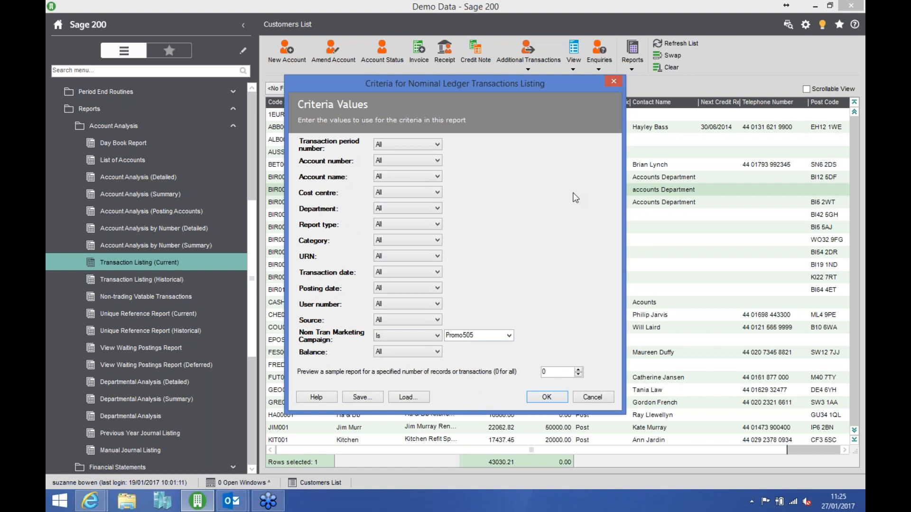
click(592, 397)
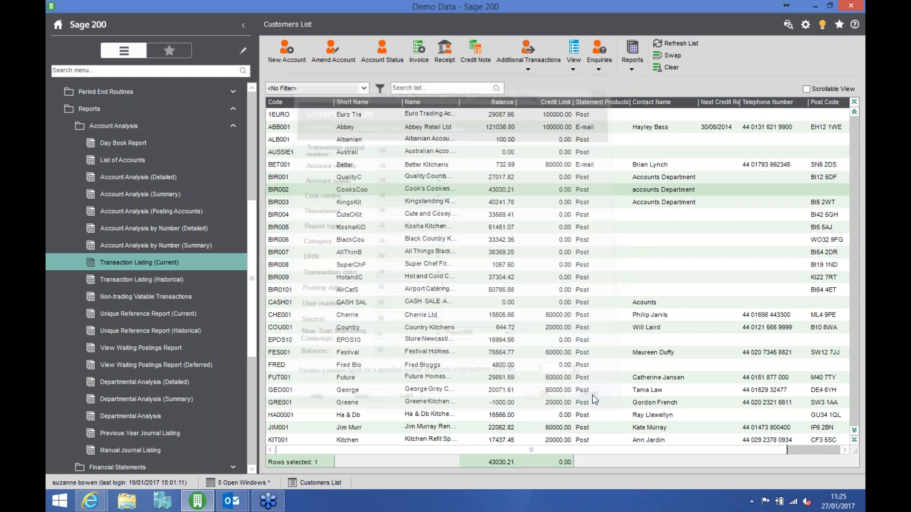
- Return to the Sales Ledger, review the Options in its ledger settings, including additional transactional analysis, and close them without changes
click(201, 132)
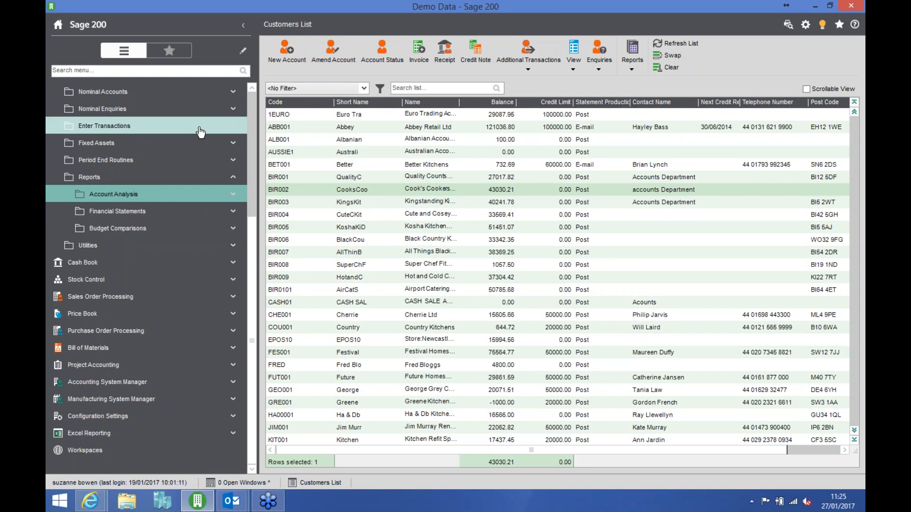
scroll(176, 167, up, 4)
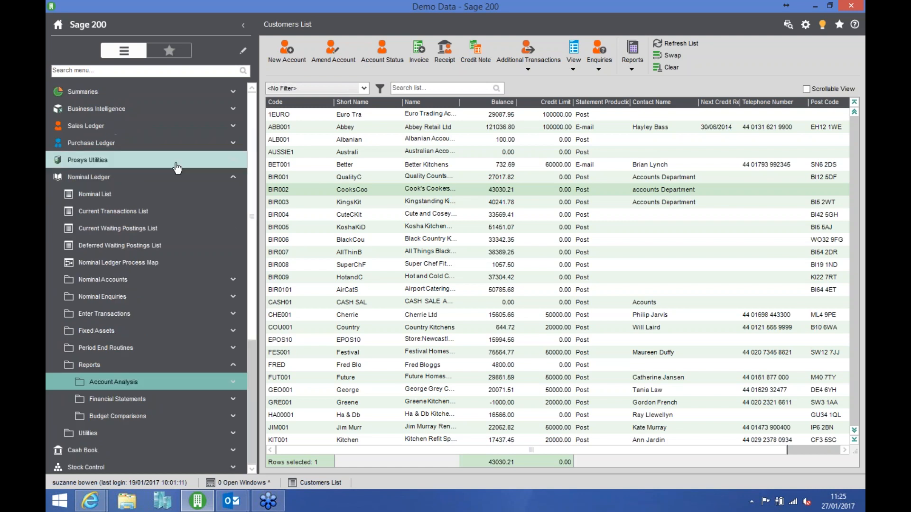
click(219, 177)
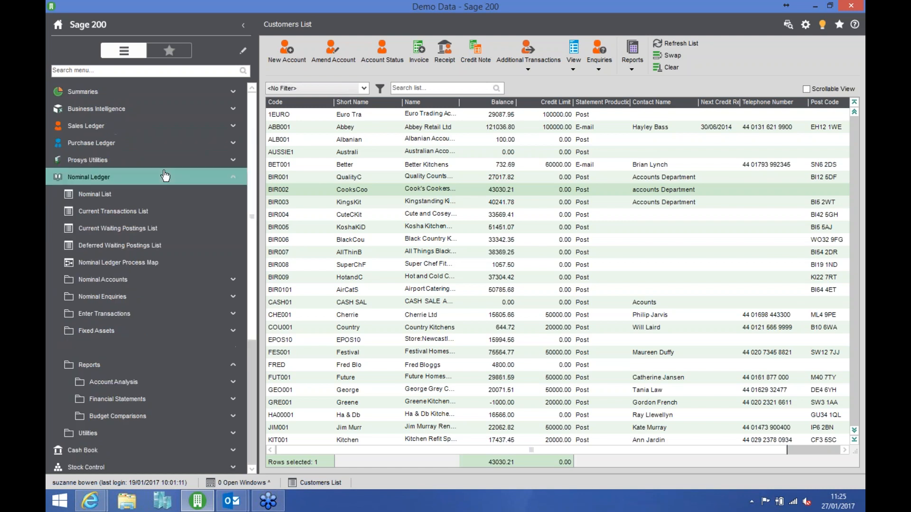
click(151, 127)
click(185, 182)
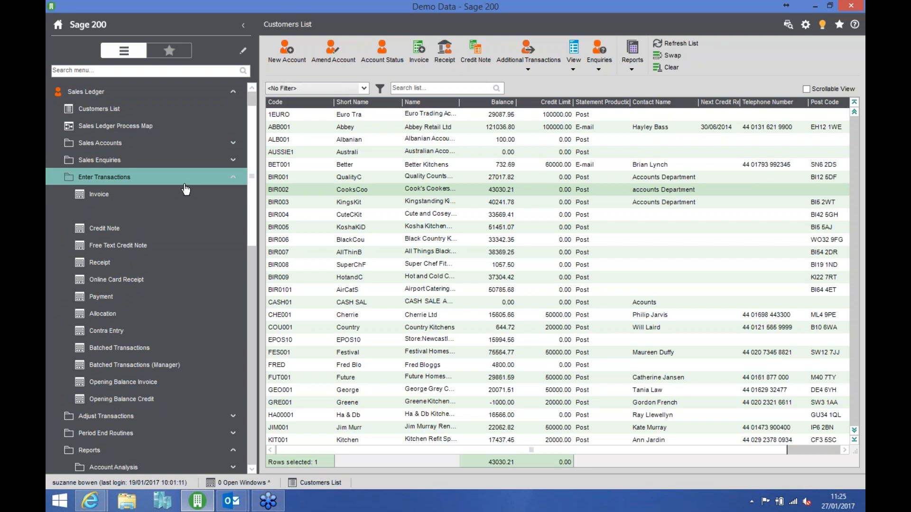
click(151, 268)
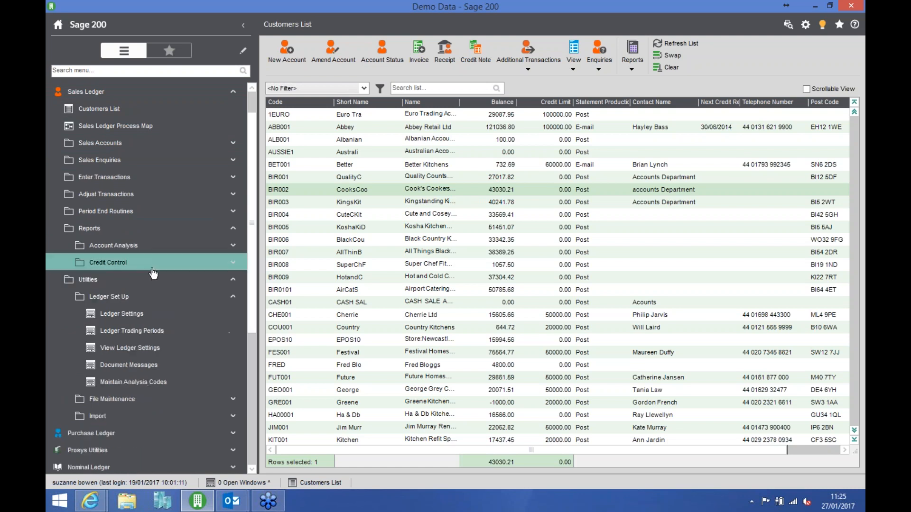
click(135, 229)
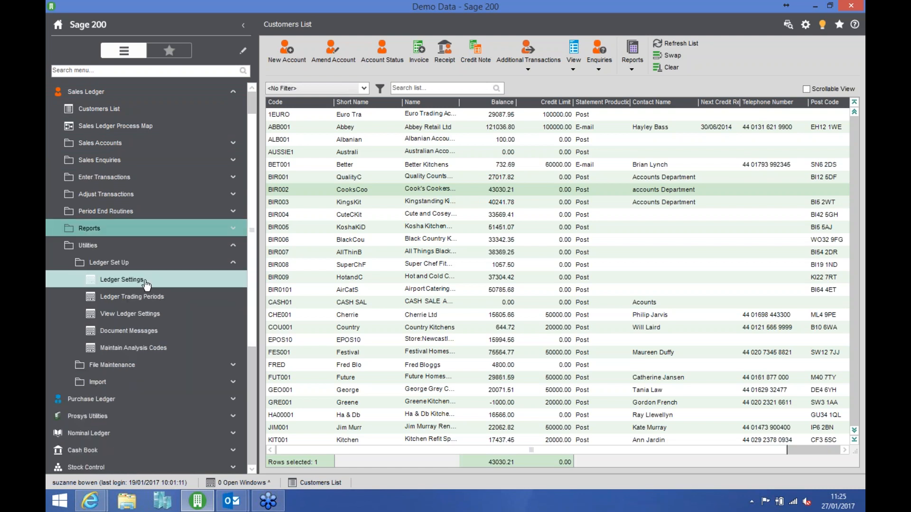
click(188, 282)
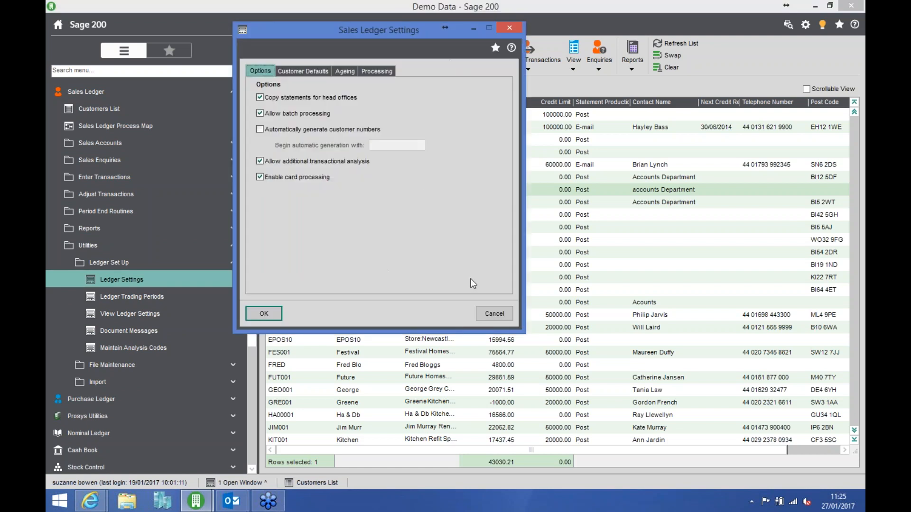
click(489, 311)
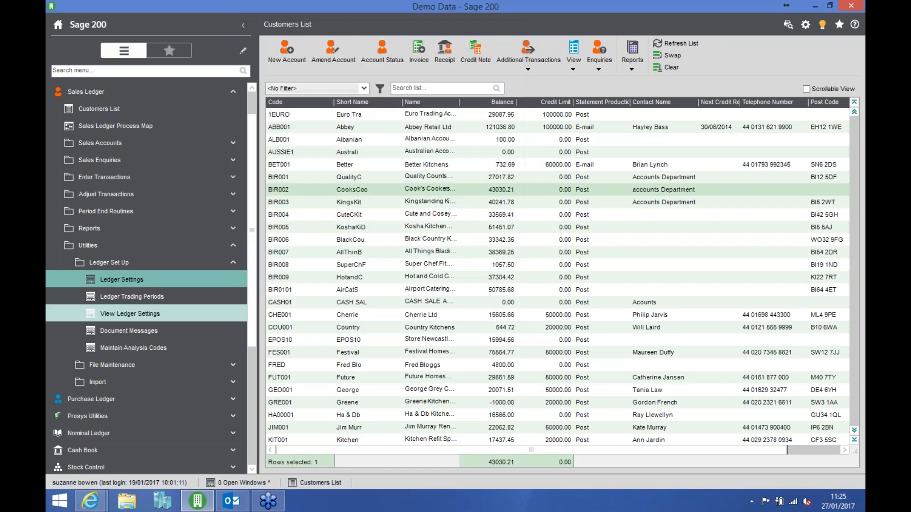
- Examine the Sales Ledger trading periods up to the end of 2017, and cancel without changing them
click(179, 301)
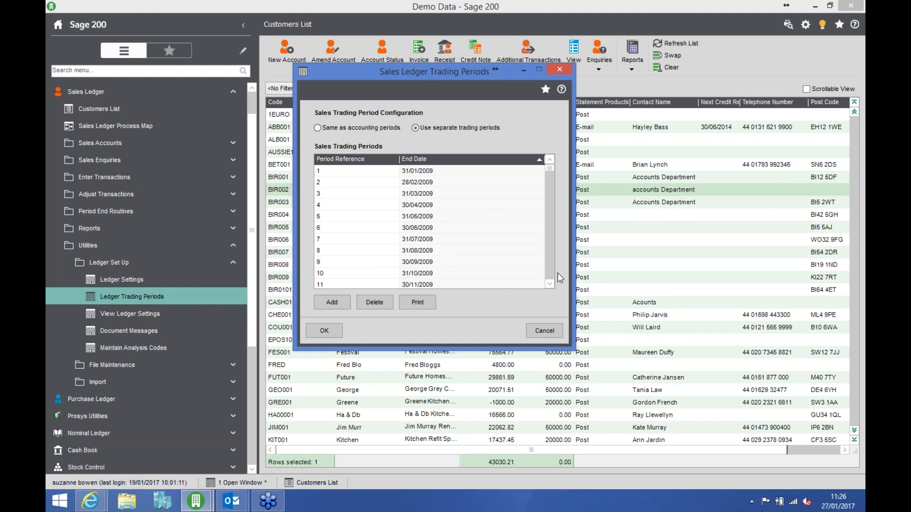
scroll(549, 274, down, 12)
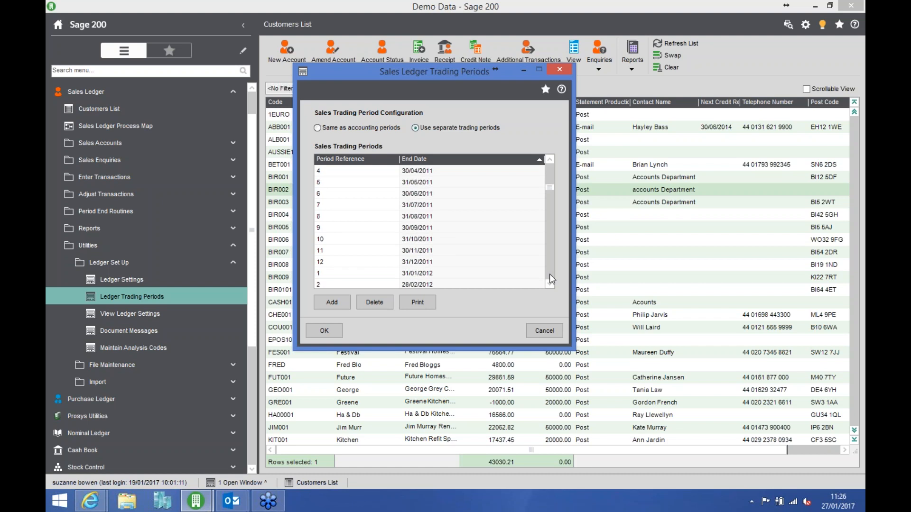
scroll(549, 274, down, 15)
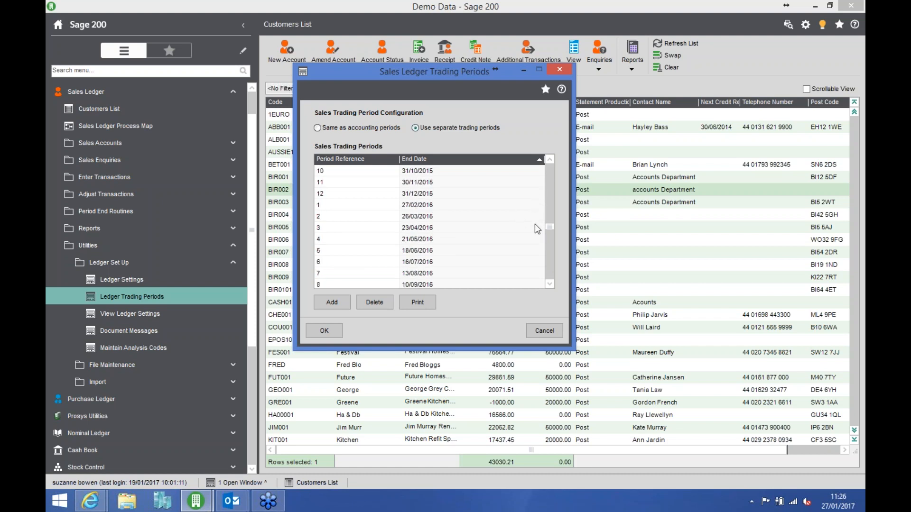
scroll(552, 271, down, 3)
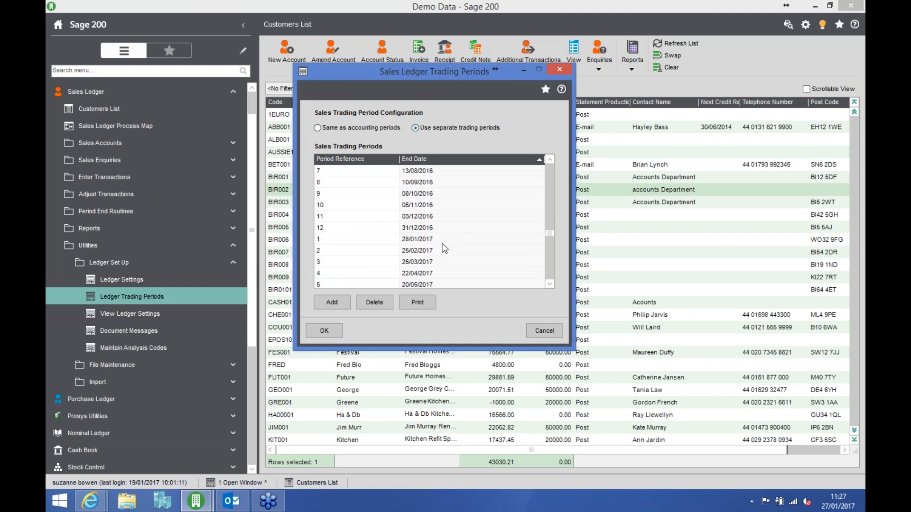
click(551, 283)
click(551, 283)
click(551, 283)
click(551, 283)
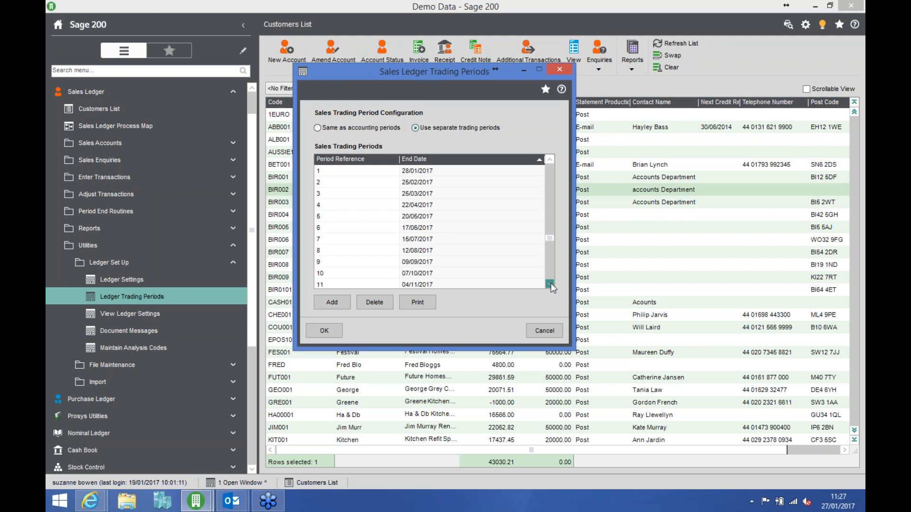
click(550, 283)
click(551, 283)
click(550, 283)
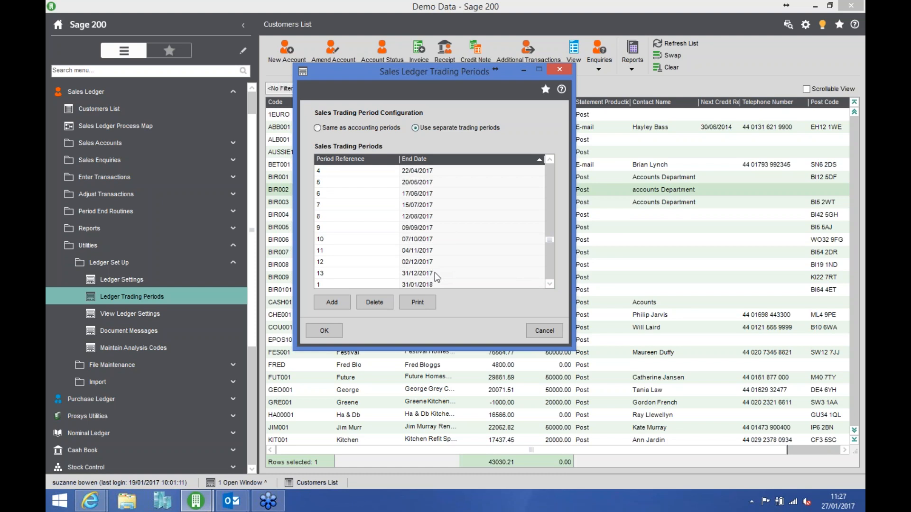
click(544, 331)
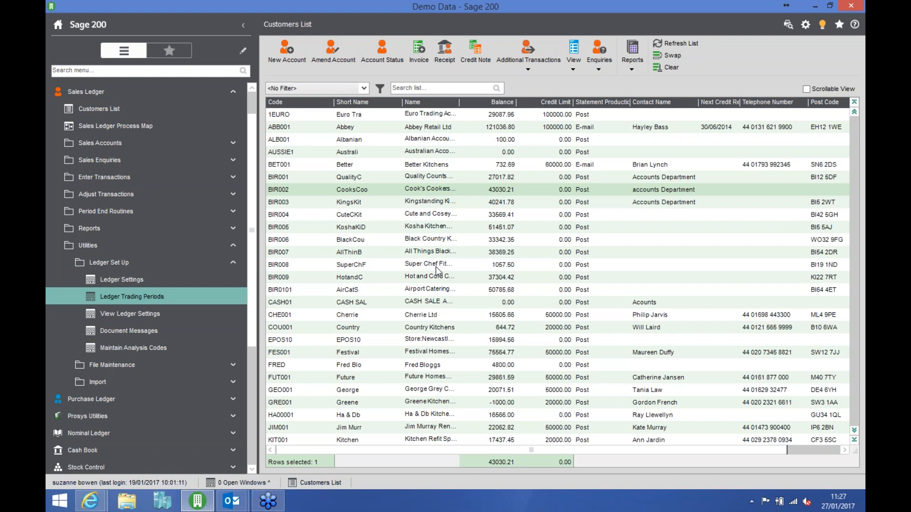
- Run the detailed Sales Ledger Trading Report for analysis period 01/01/2017 with all other criteria left at All, and close its preview
click(190, 236)
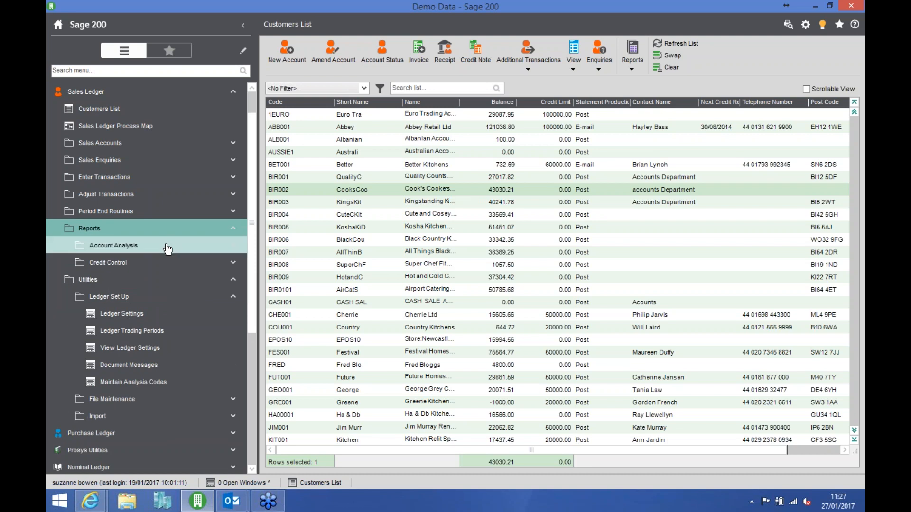
click(168, 242)
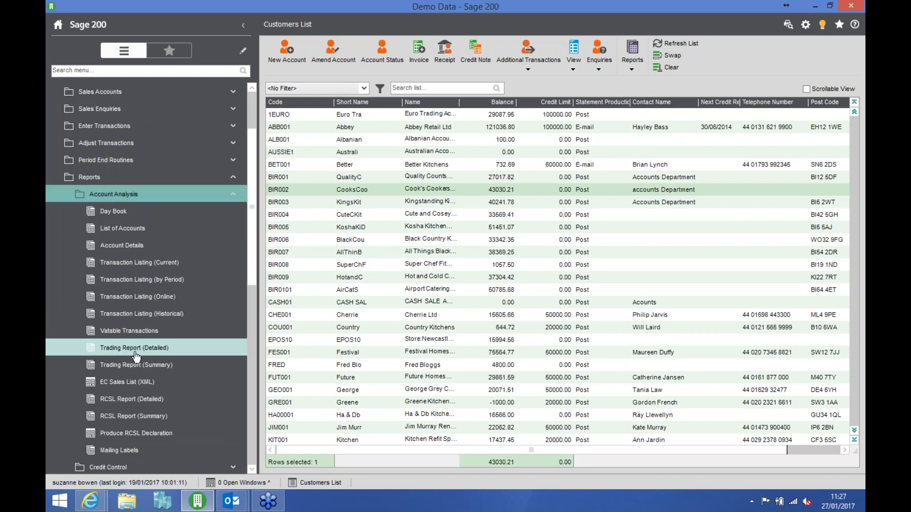
click(160, 349)
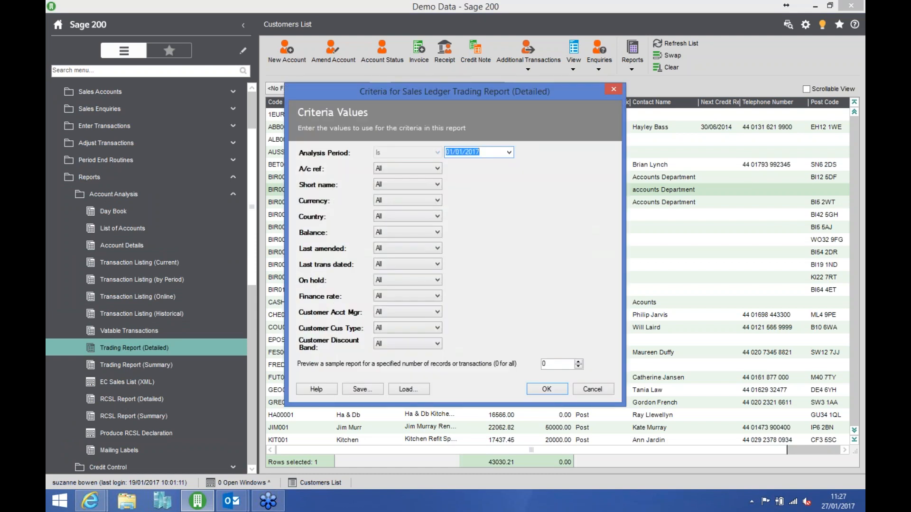
click(548, 392)
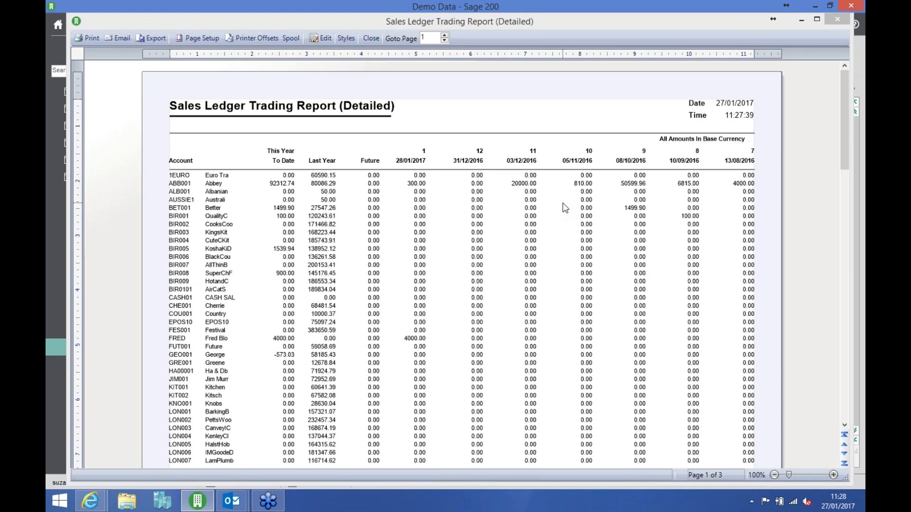
click(371, 38)
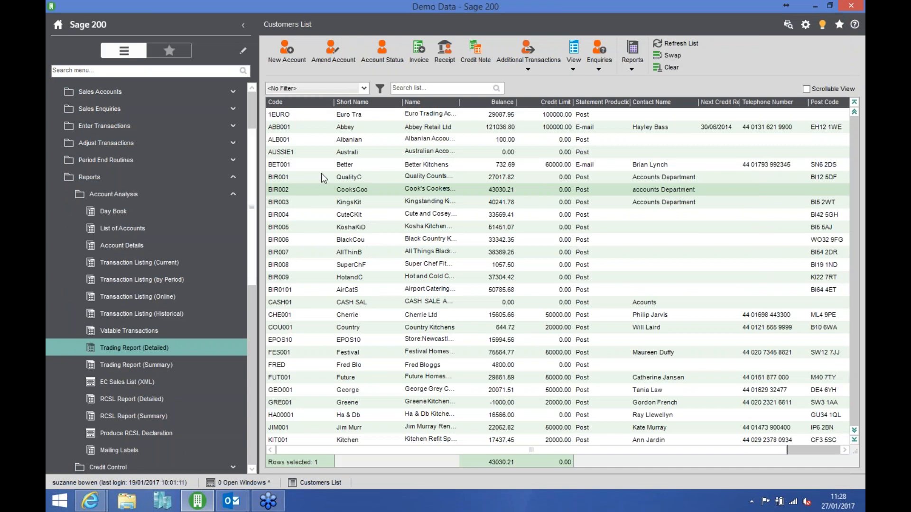
- Review the Opening Hours document message and its usage options in the ledger setup, and close it with its settings kept
click(194, 178)
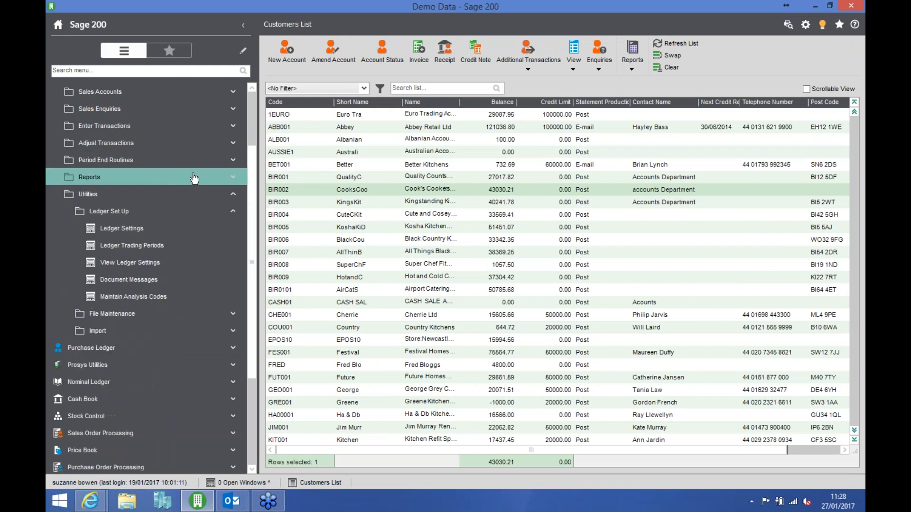
click(167, 287)
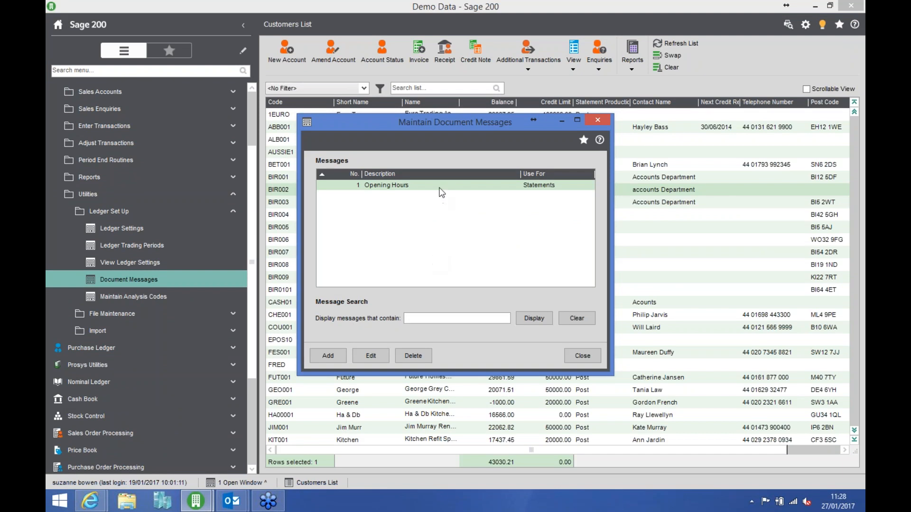
click(375, 354)
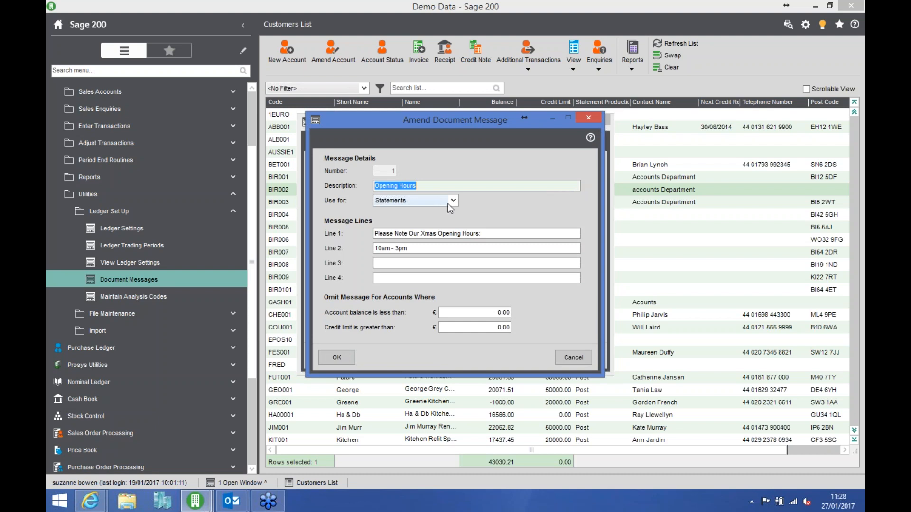
click(454, 200)
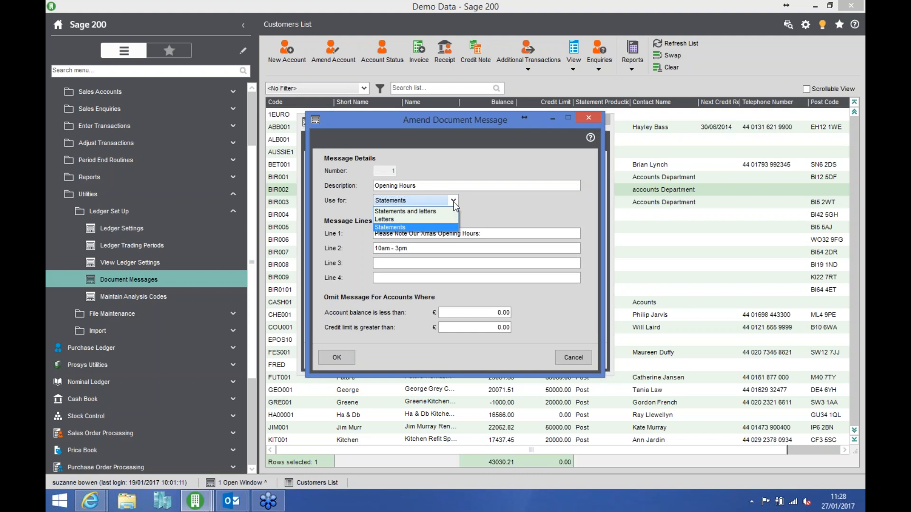
click(454, 201)
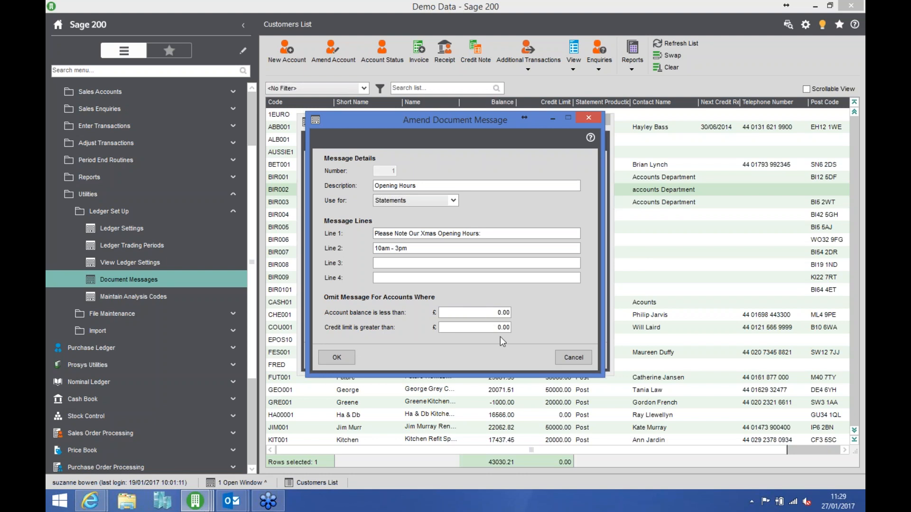
click(337, 358)
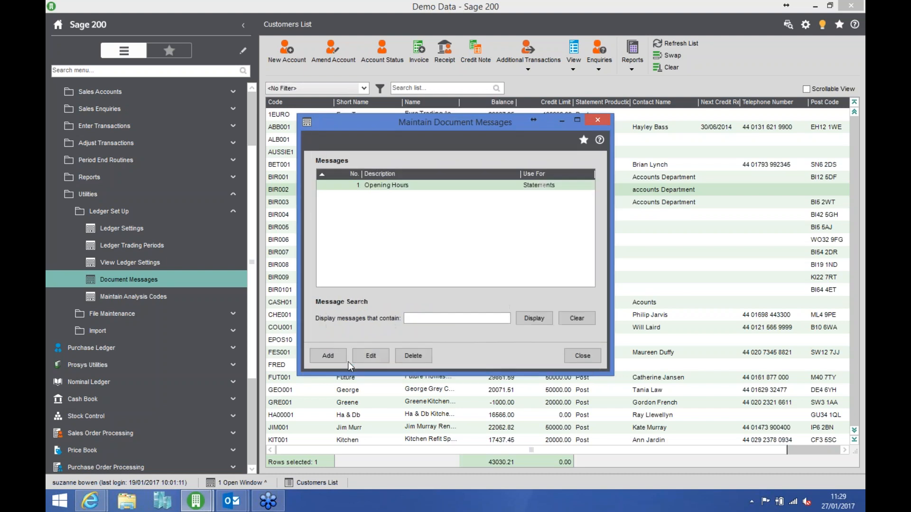
click(595, 357)
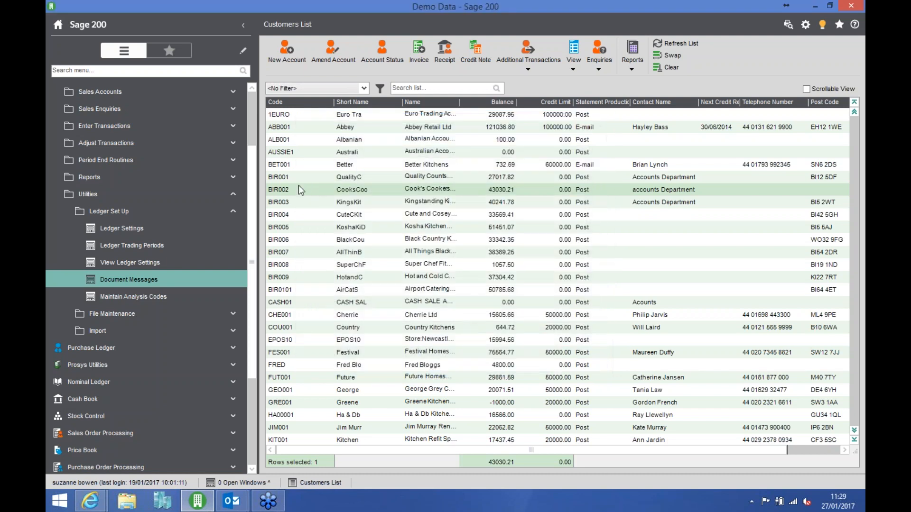
- Start a statement run to printer and email from the Sales Ledger's credit control reports
click(220, 180)
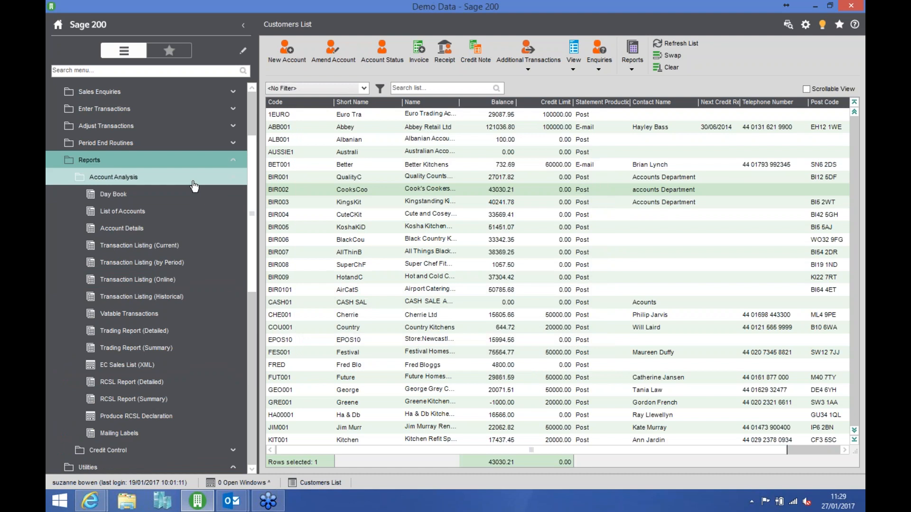
click(195, 181)
click(164, 198)
click(164, 213)
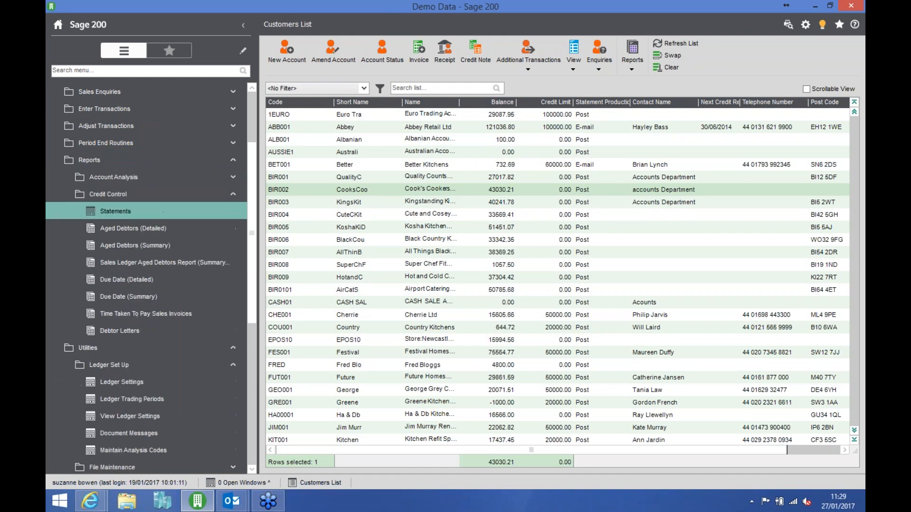
click(394, 256)
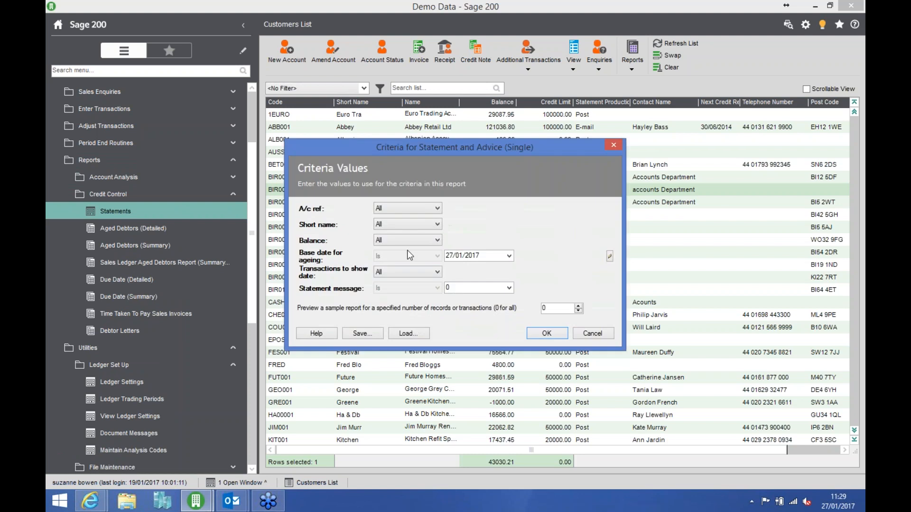
click(402, 209)
click(391, 234)
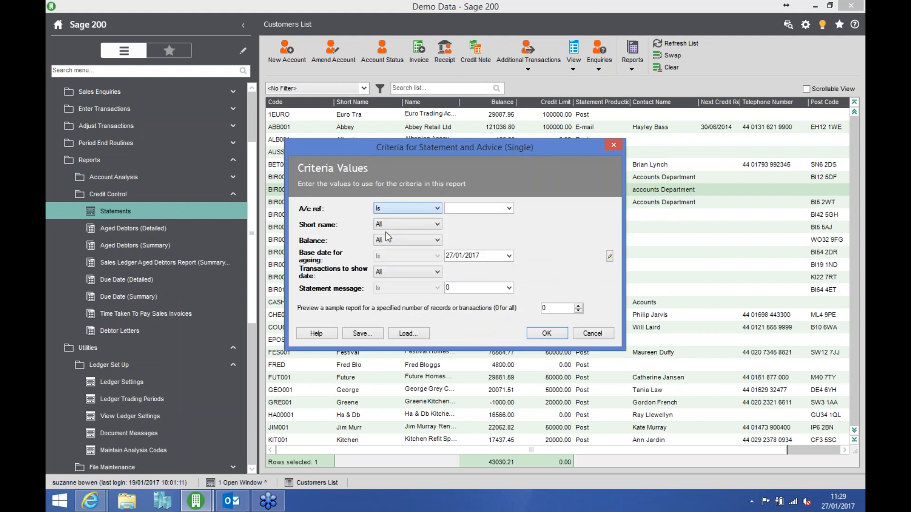
click(509, 209)
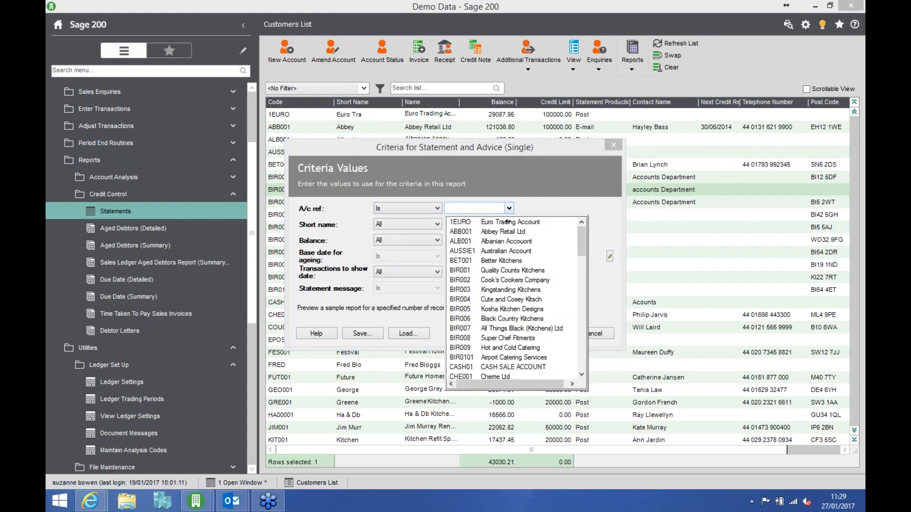
click(507, 281)
click(548, 334)
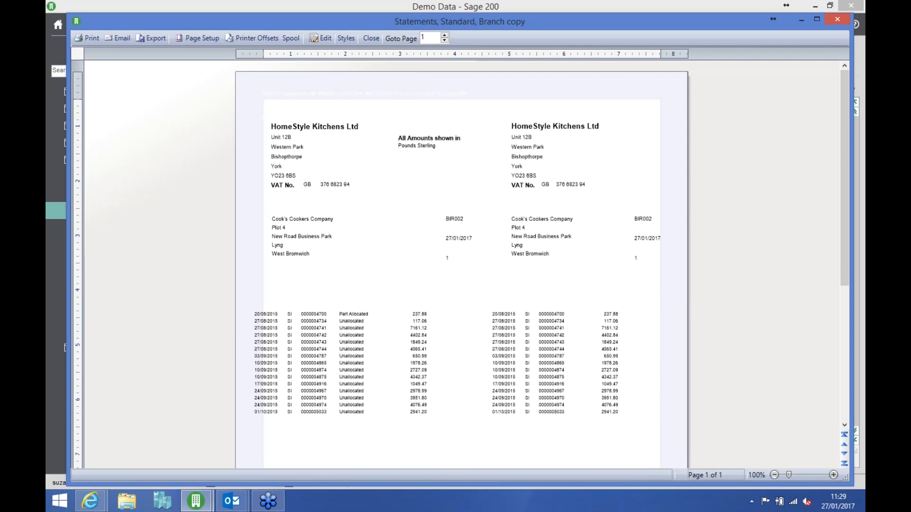
- Close the branch copy and standard statement previews, returning to Sage 200 from the e-mail statement in the browser
click(372, 39)
click(371, 38)
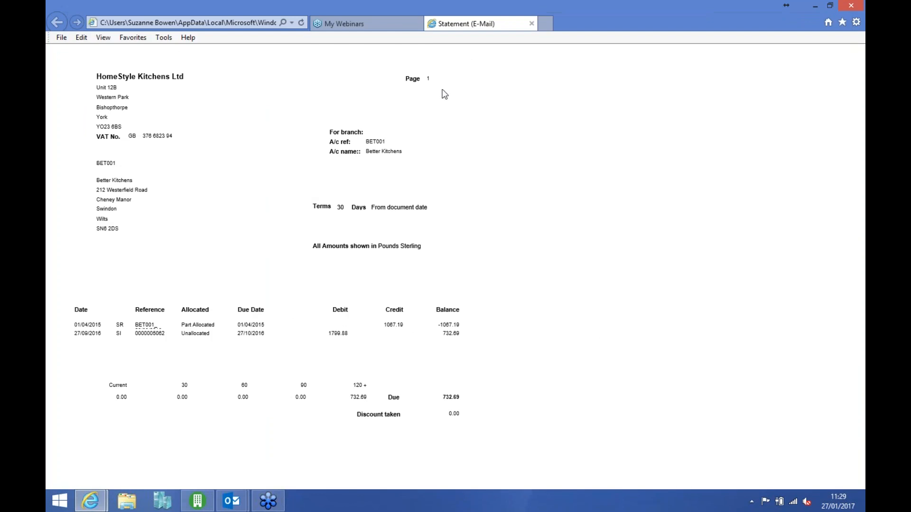
click(211, 503)
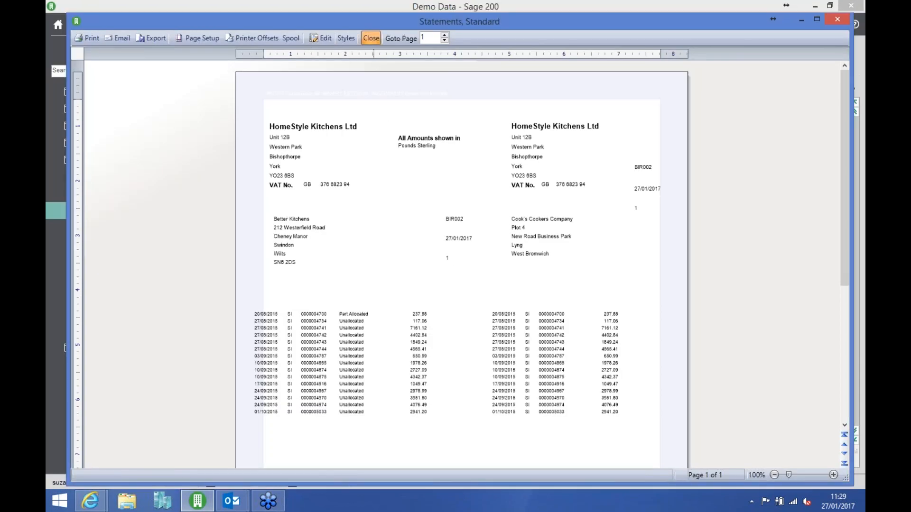
click(371, 38)
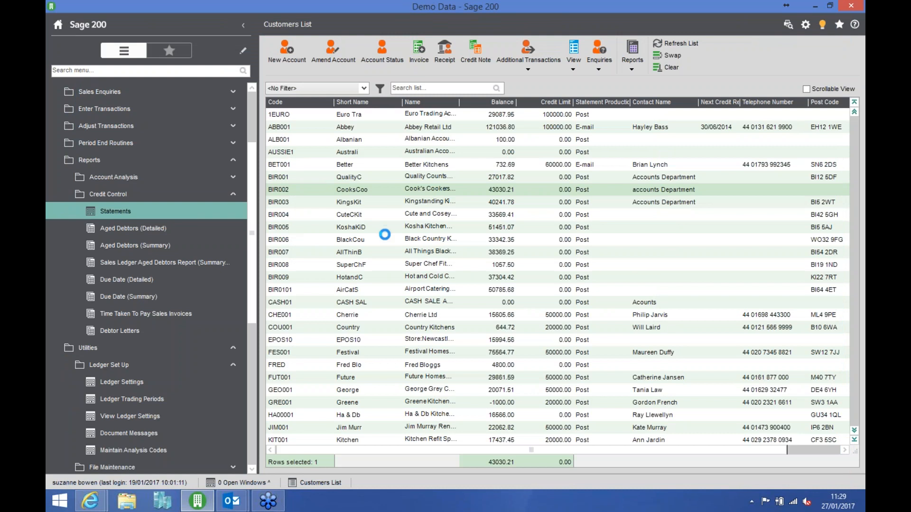
- Run the statements again for Cook's Cookers Company with statement message 1, Opening Hours, and check the lower part of the preview
click(400, 255)
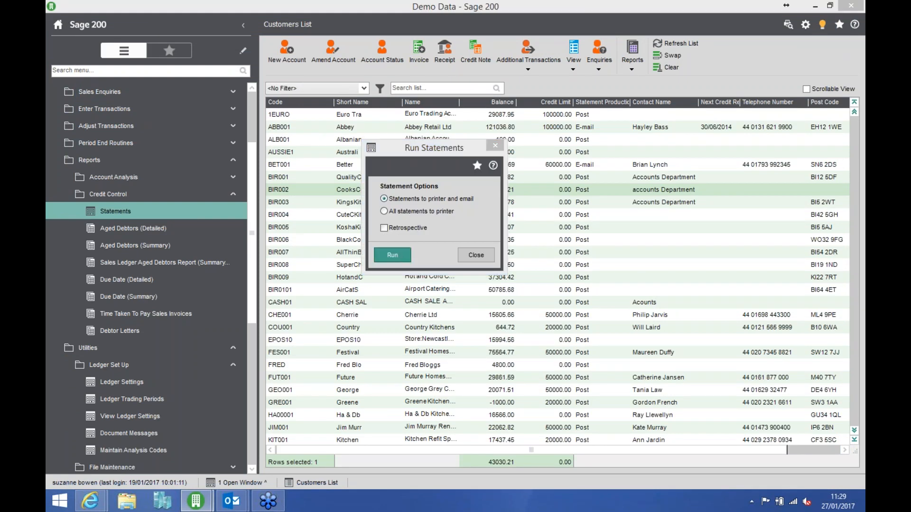
click(416, 208)
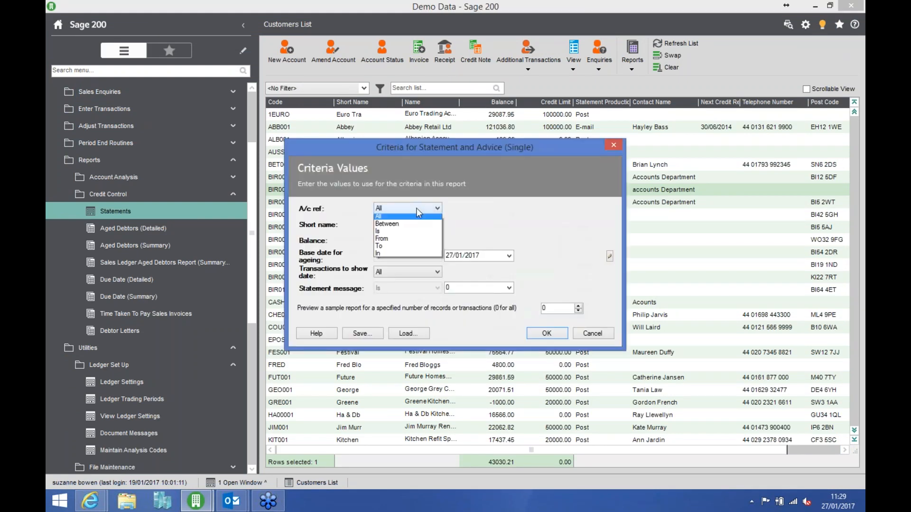
click(395, 234)
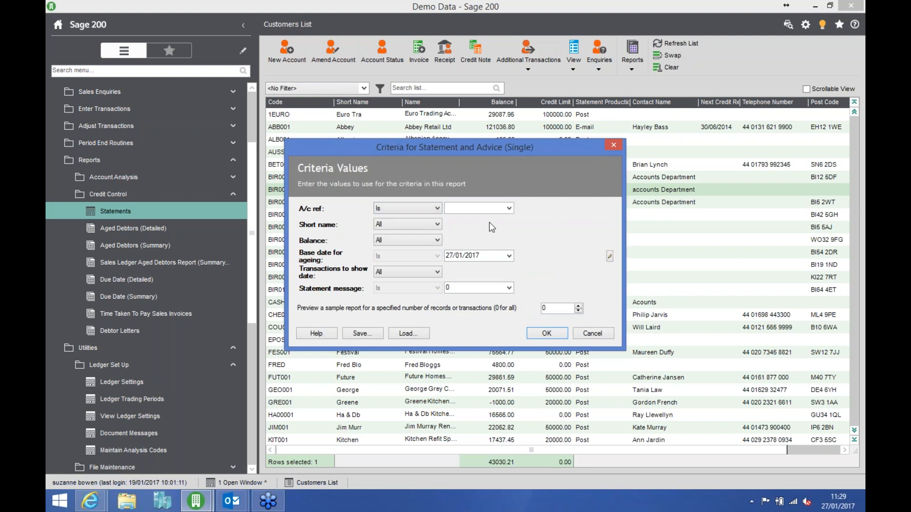
click(510, 212)
click(506, 281)
click(509, 288)
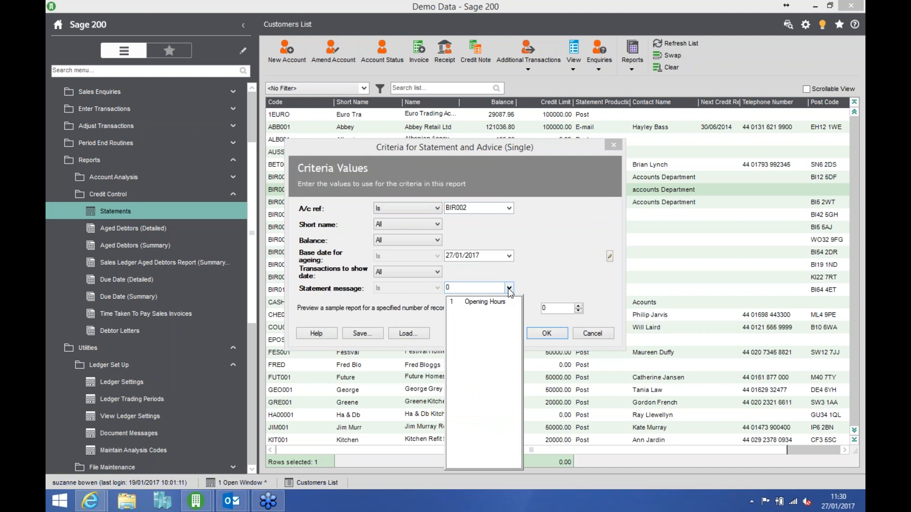
click(486, 304)
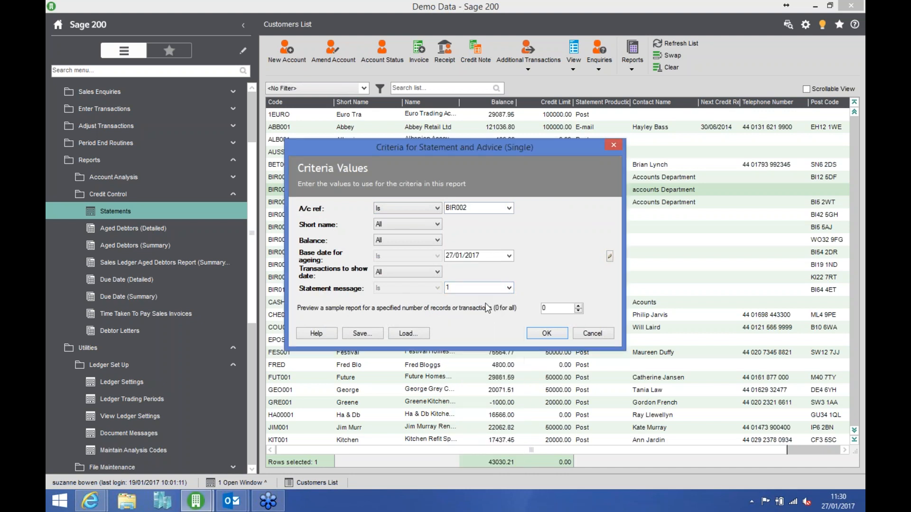
click(546, 333)
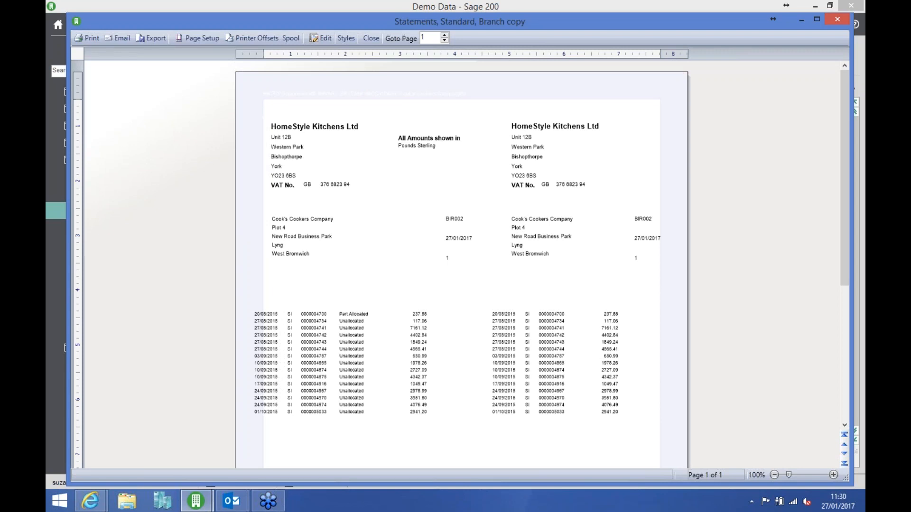
click(845, 425)
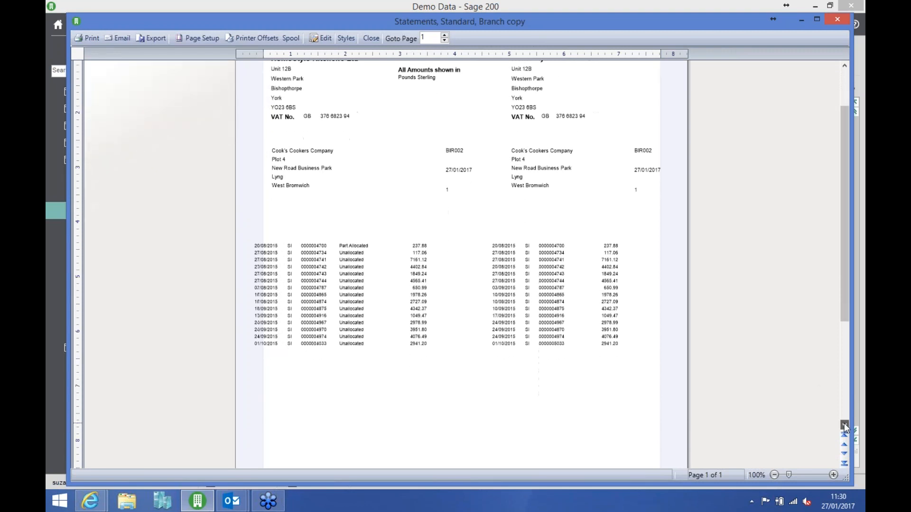
- Check the opening hours message at the foot of the branch copy statement, and close both statement previews, returning to Sage 200 from the browser
drag(845, 425, 845, 425)
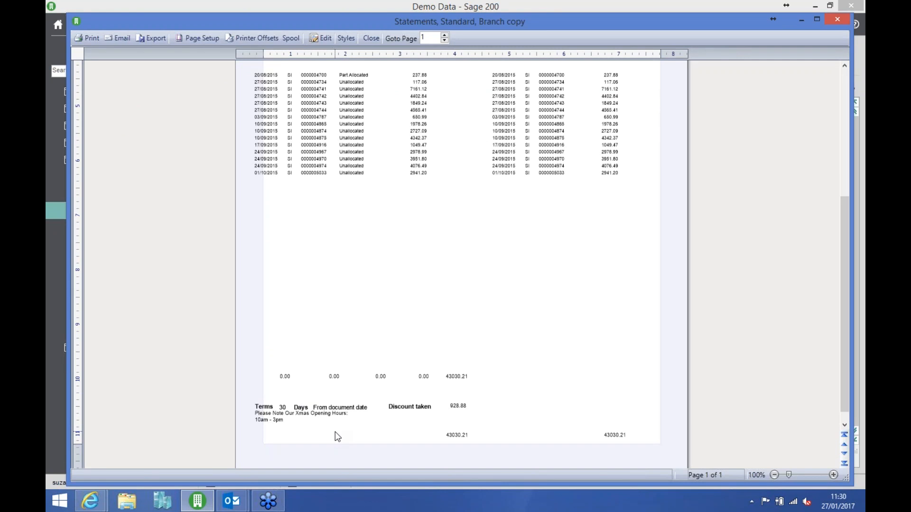
click(369, 39)
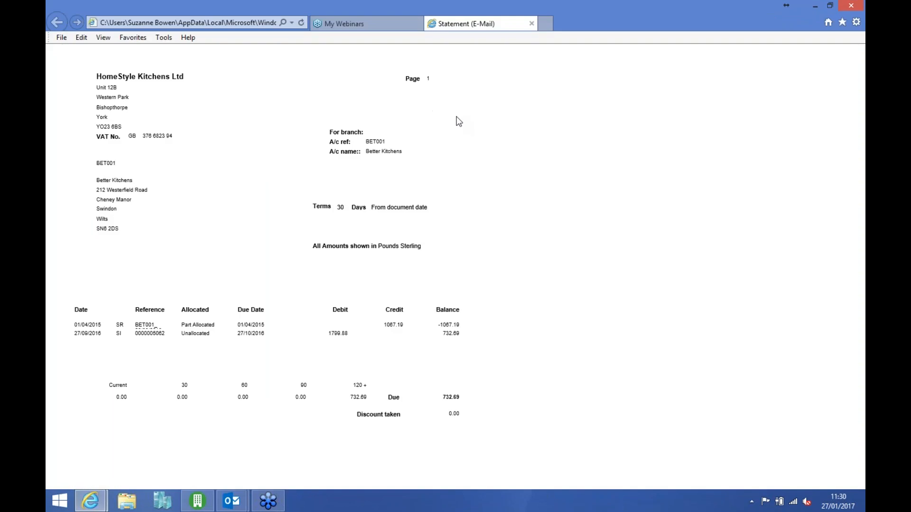
click(197, 501)
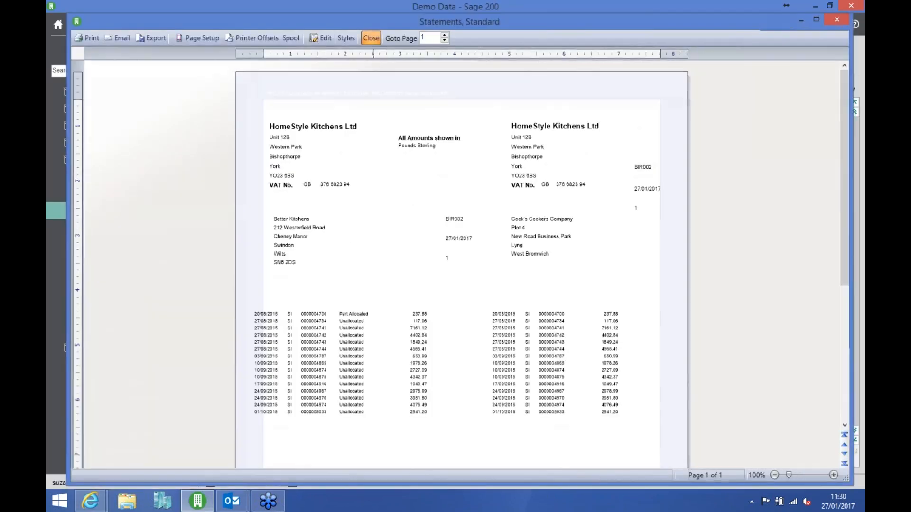
click(371, 38)
- Collapse the Sales Ledger's report folders and open Maintain Analysis Codes from the ledger set-up utilities
click(168, 199)
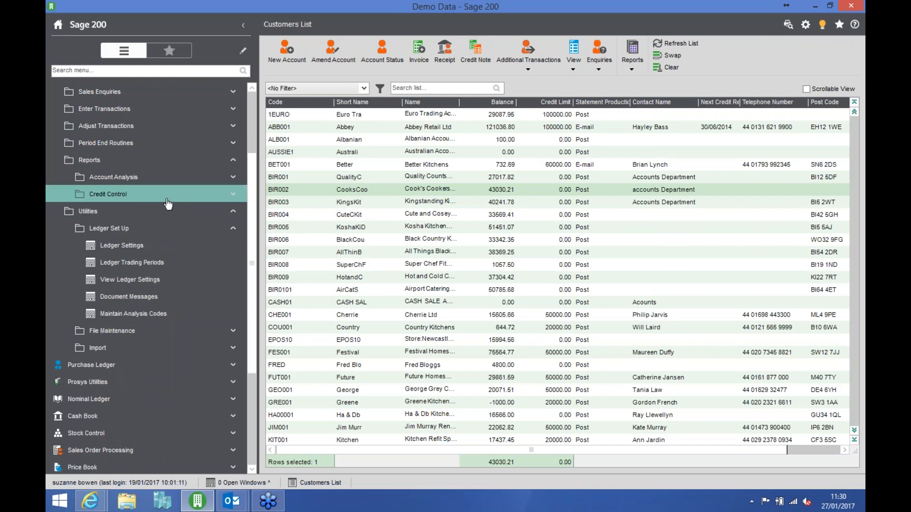
click(111, 160)
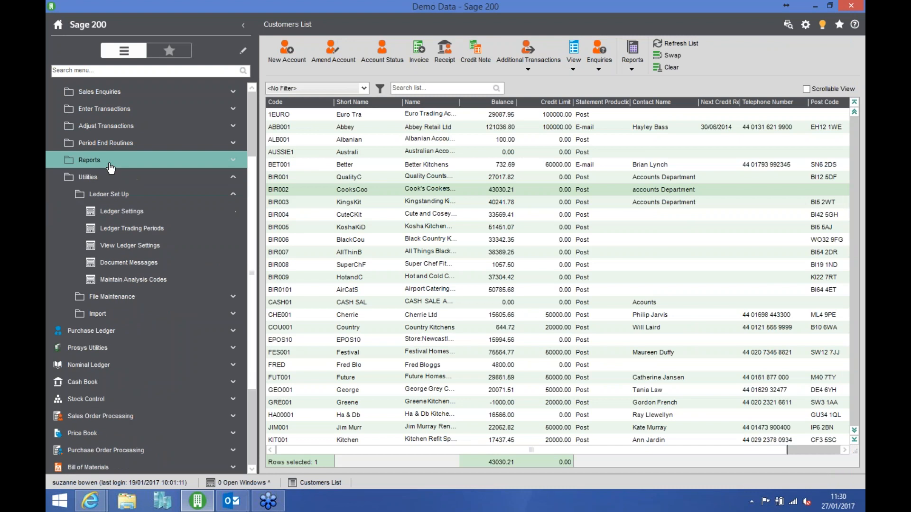
click(142, 280)
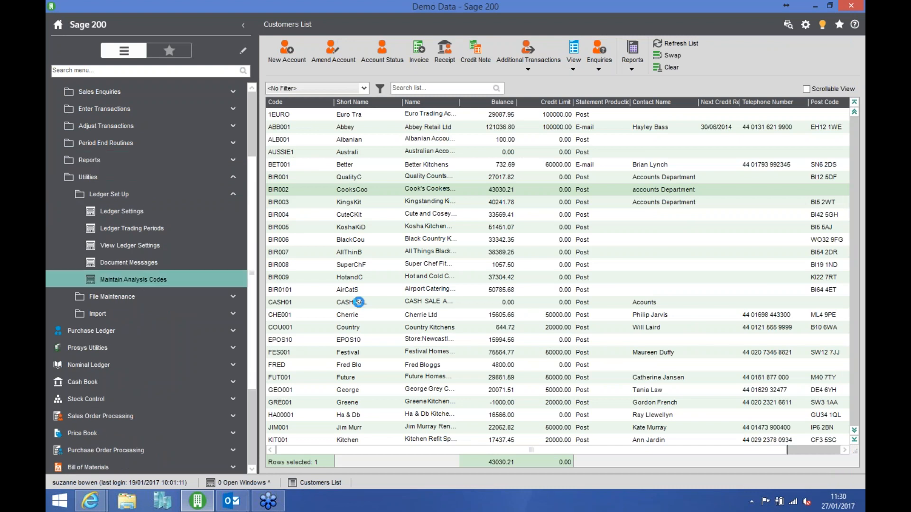
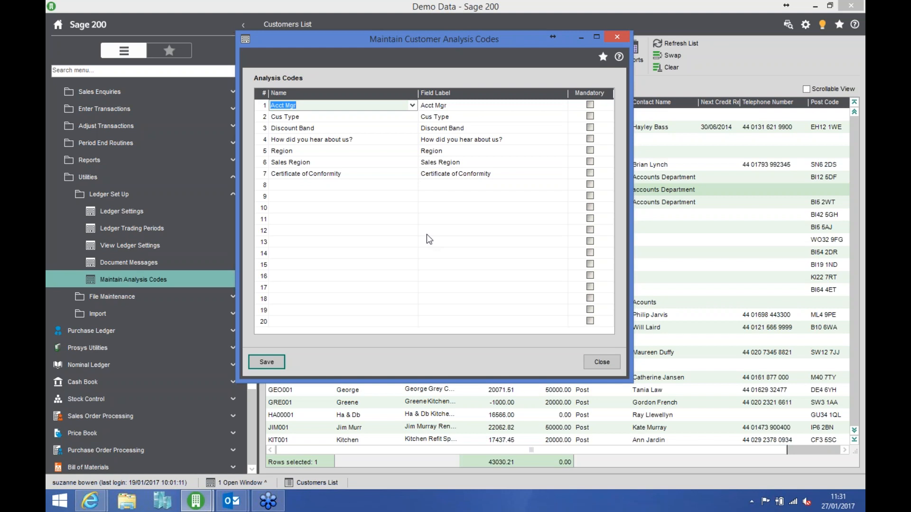
- Look through the names available for the first customer analysis code and close the analysis code maintenance without changes
click(412, 105)
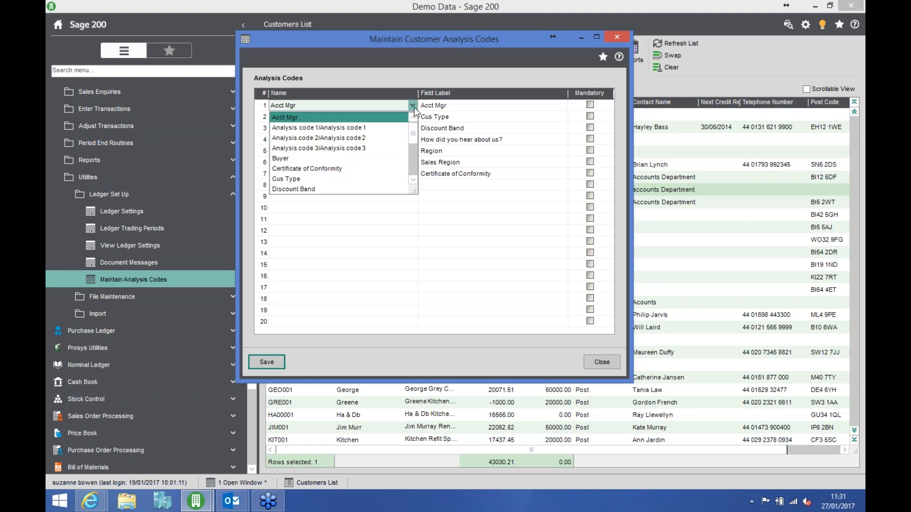
mouse_move(413, 137)
mouse_down()
mouse_move(411, 179)
mouse_move(409, 134)
mouse_up()
click(593, 360)
click(593, 360)
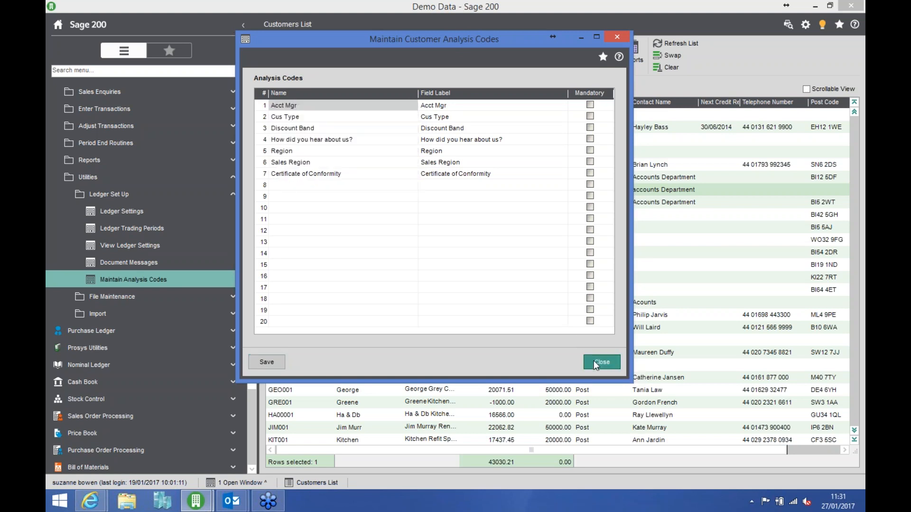
- Open Abbey Retail Ltd's customer details, view the selectable Acct Mgr values among its trading analysis codes, and close the record
click(356, 130)
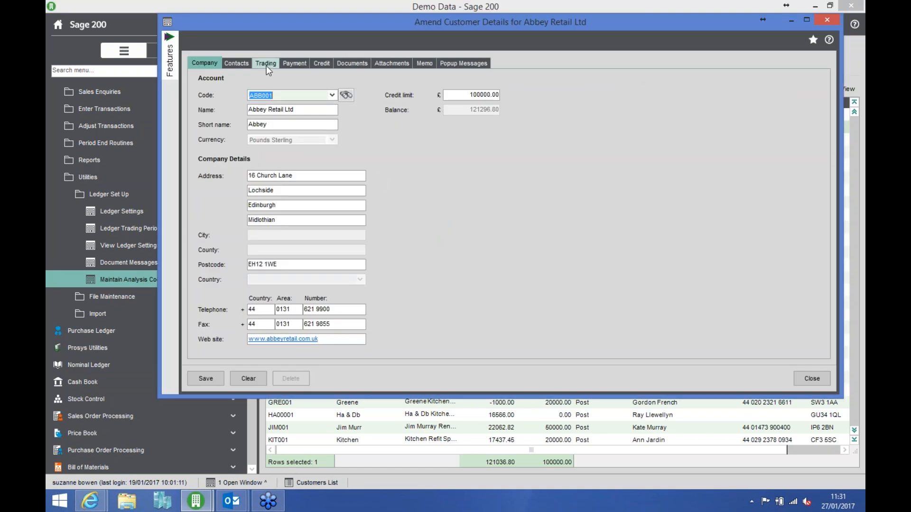
click(266, 64)
click(414, 251)
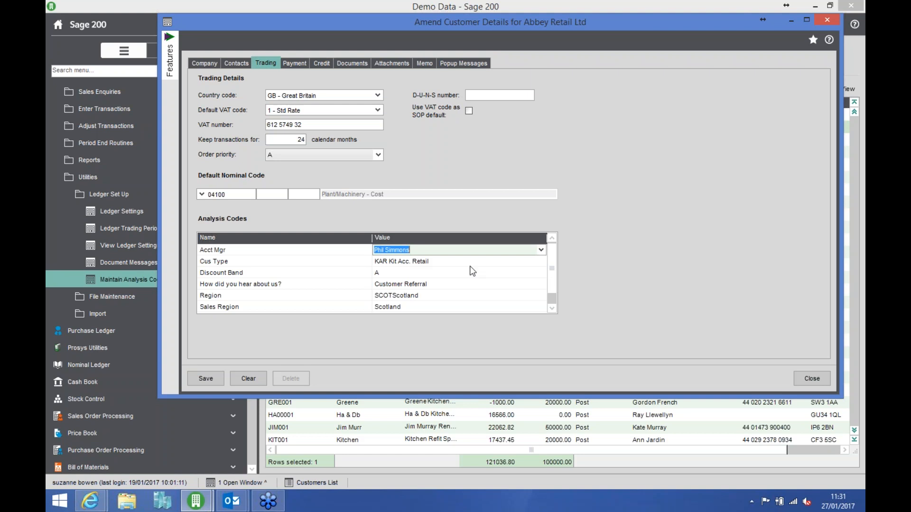
click(541, 250)
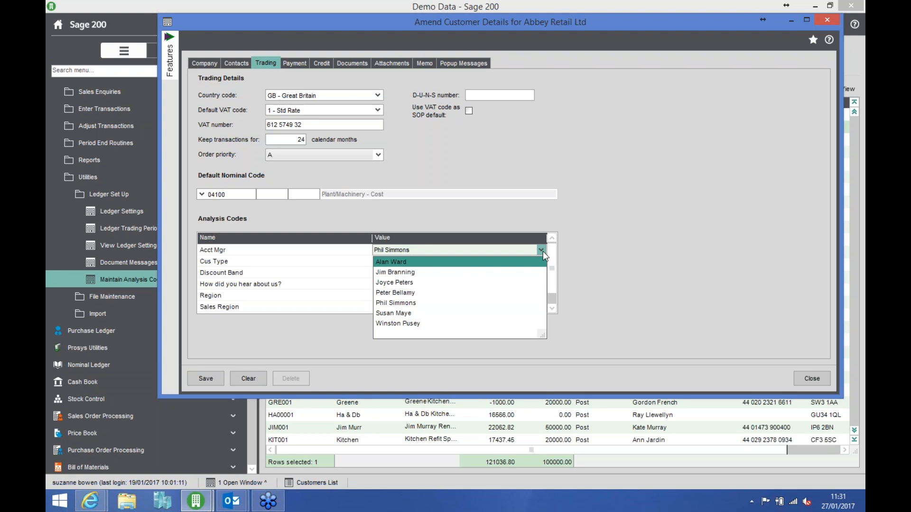
click(703, 275)
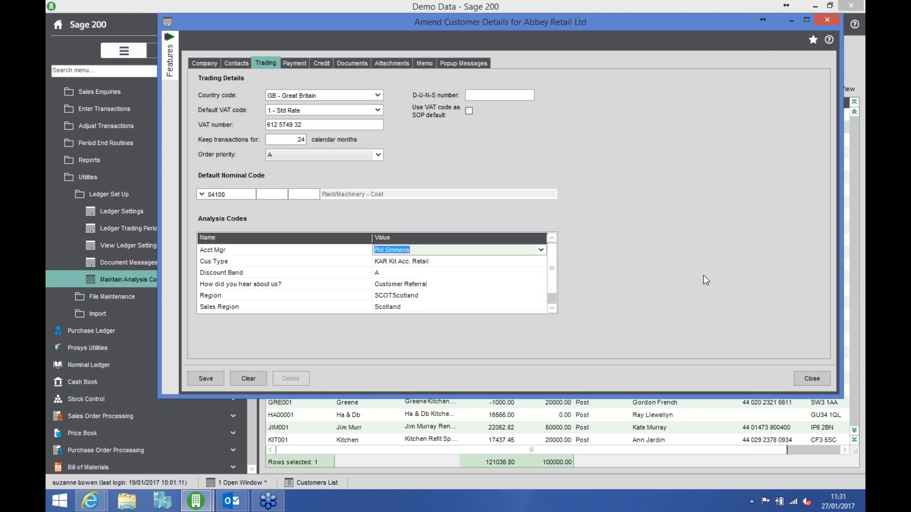
click(810, 377)
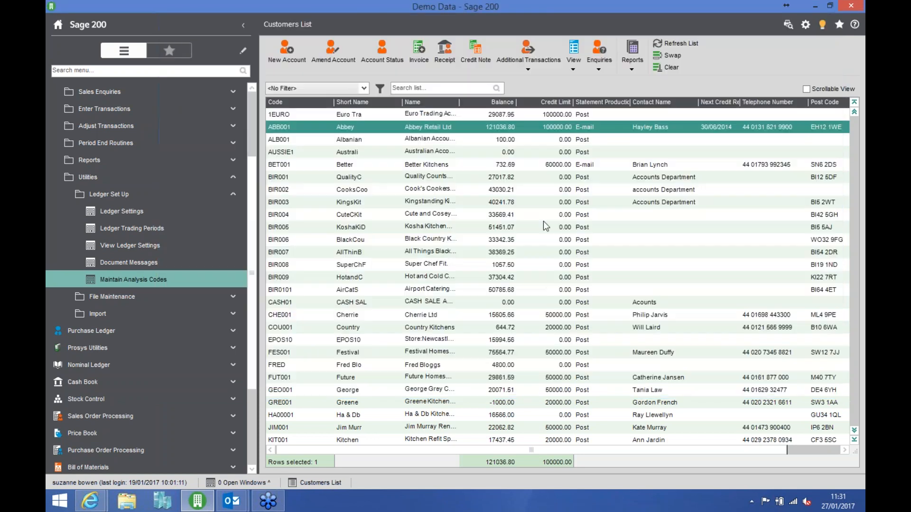
- Open the criteria for the Aged Debtors (Detailed) report from the Sales Ledger's credit control reports
click(156, 167)
click(136, 197)
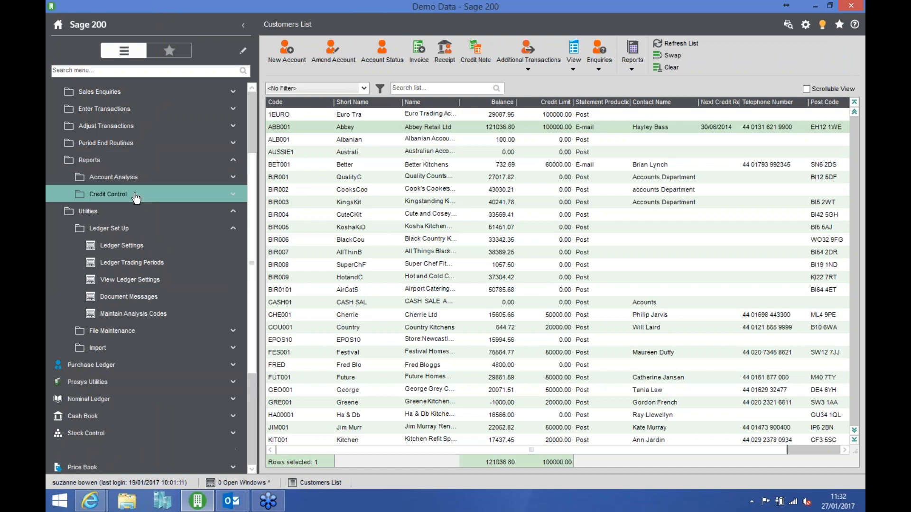
click(136, 198)
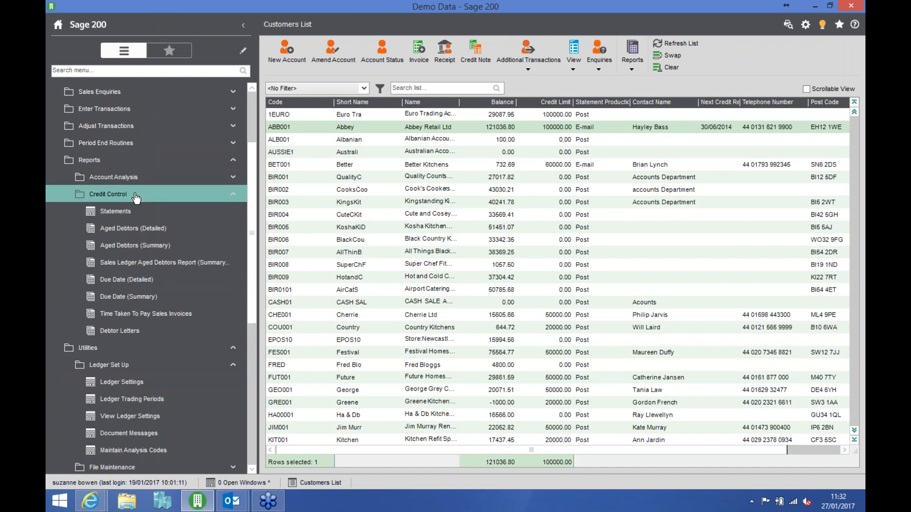
click(209, 229)
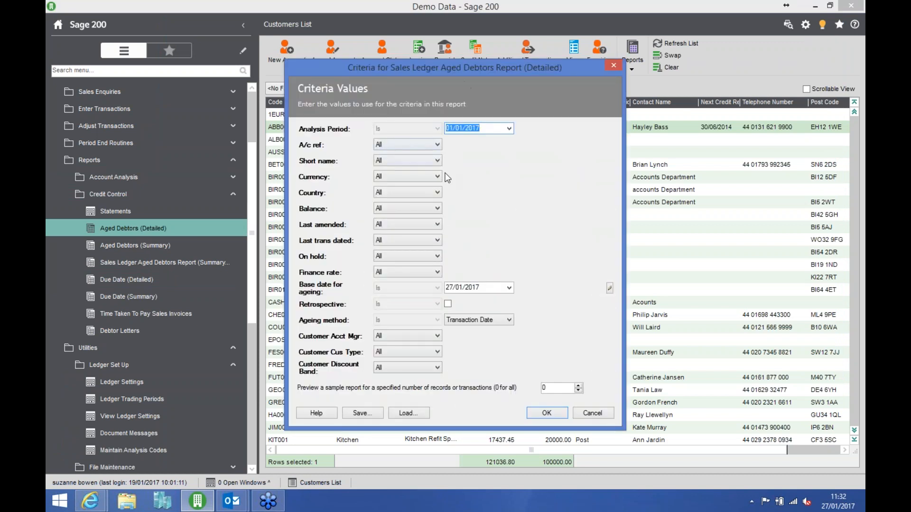
- Run the aged debtors report with Customer Acct Mgr limited to the second-to-last listed manager, and close the preview
click(390, 337)
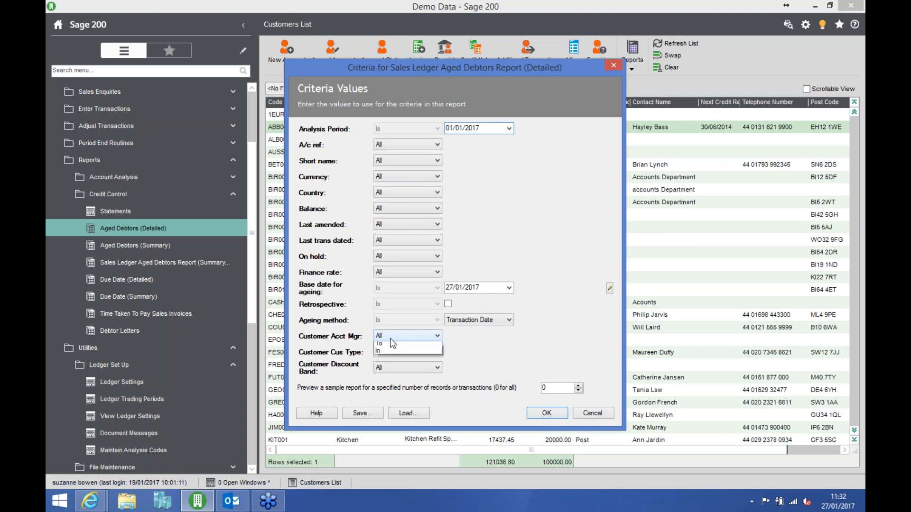
click(400, 362)
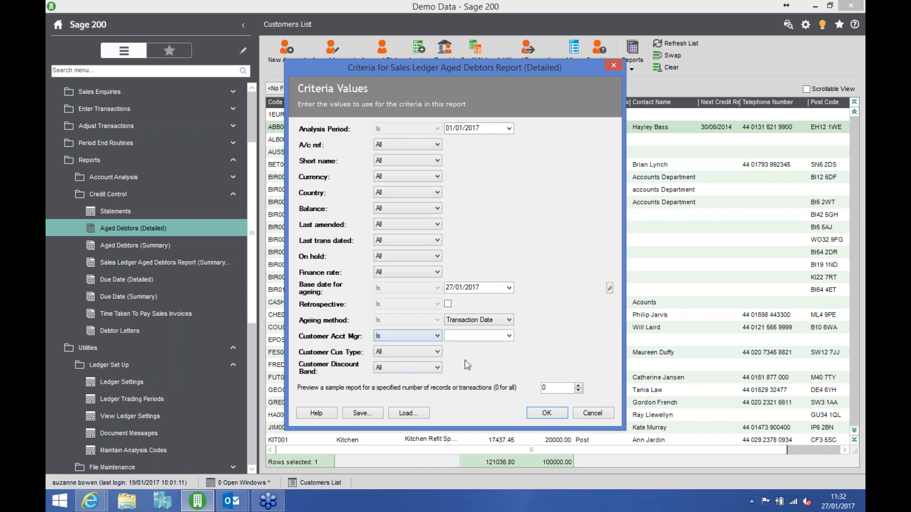
click(508, 336)
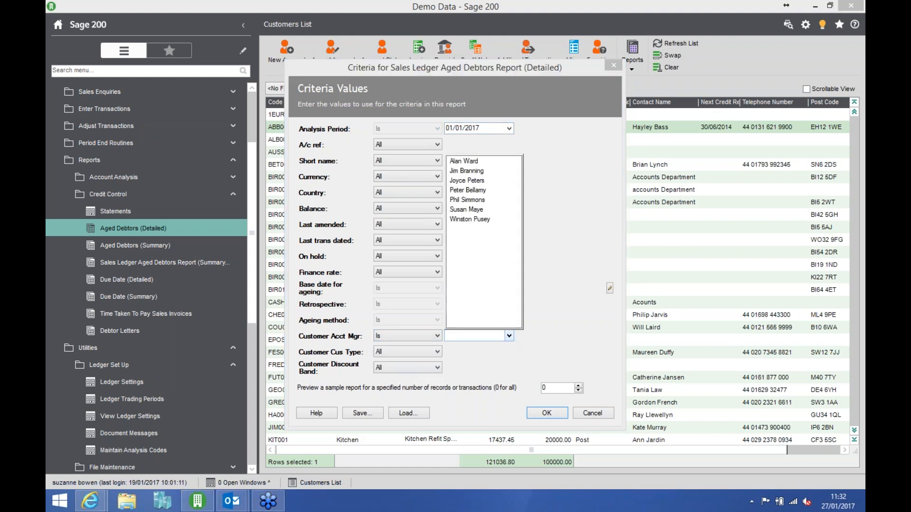
click(480, 211)
click(547, 414)
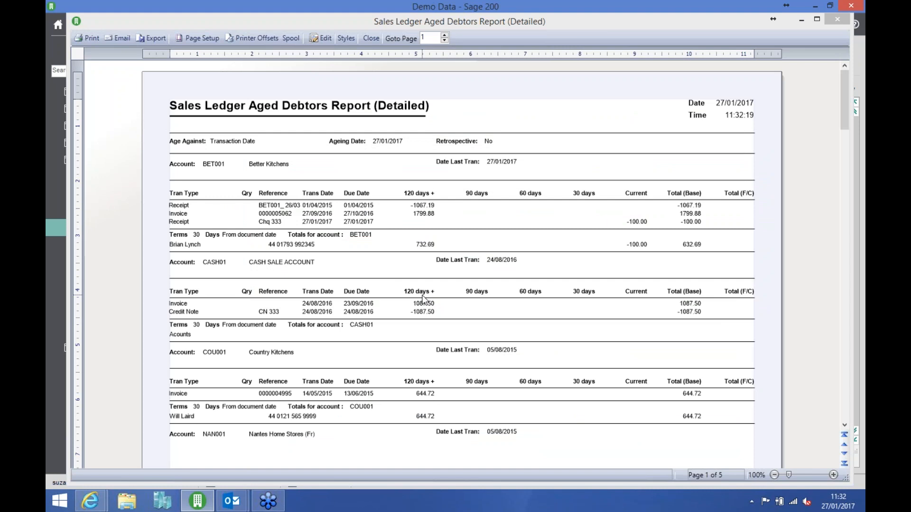
click(371, 38)
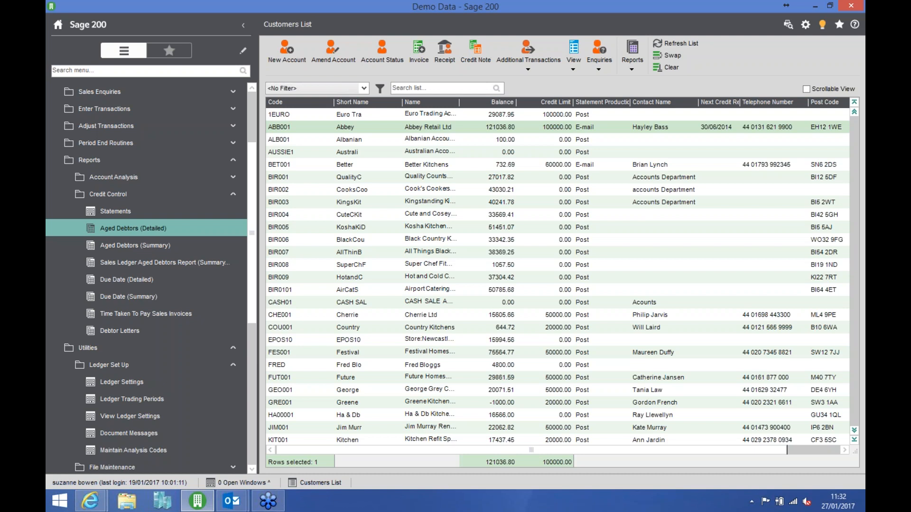
- Collapse the Reports and Utilities folders, then open the customer enquiry for Abbey Retail Ltd and view its memos
click(204, 164)
click(179, 184)
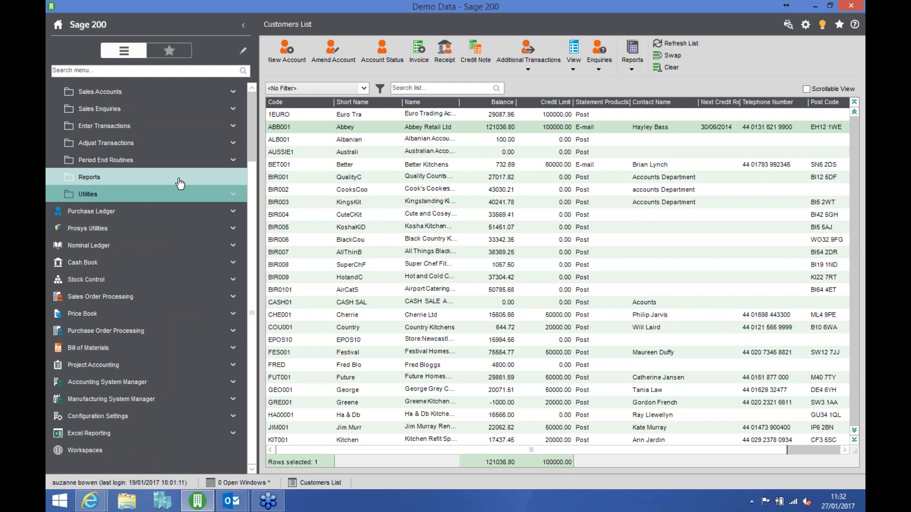
click(320, 128)
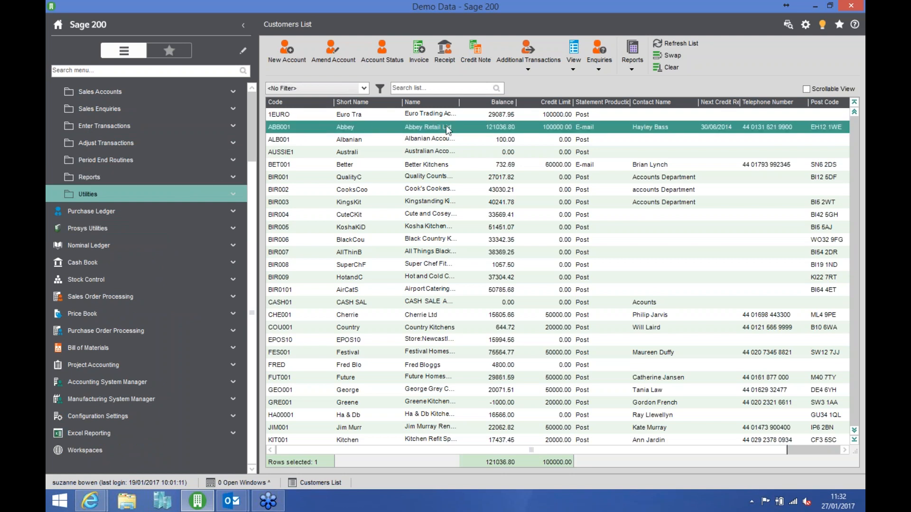
click(574, 69)
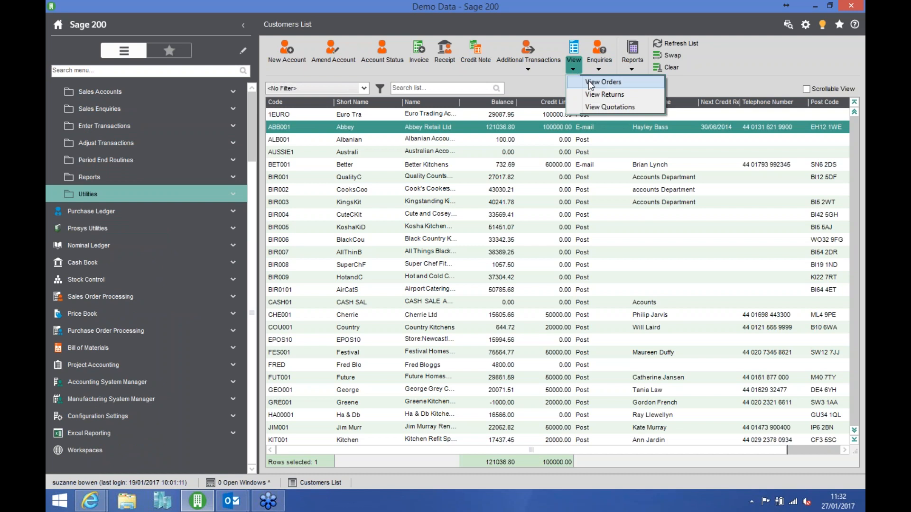
click(597, 67)
click(612, 80)
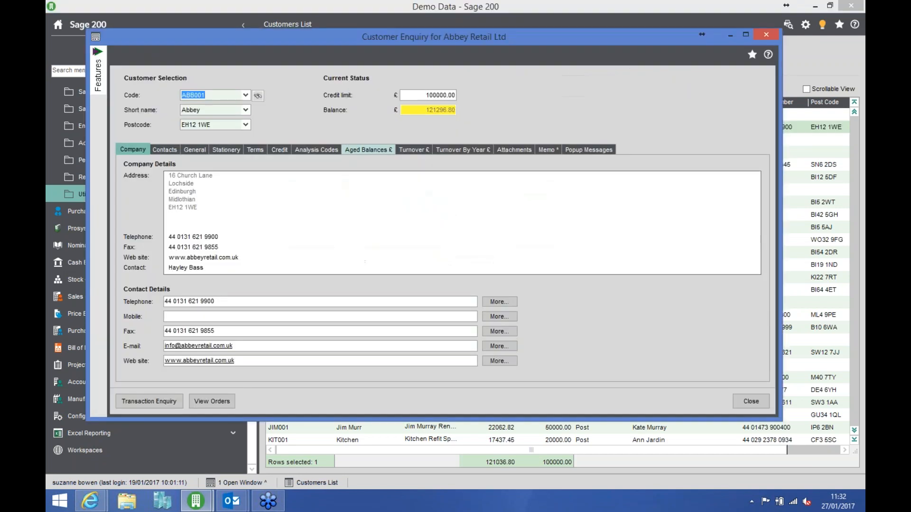
click(549, 150)
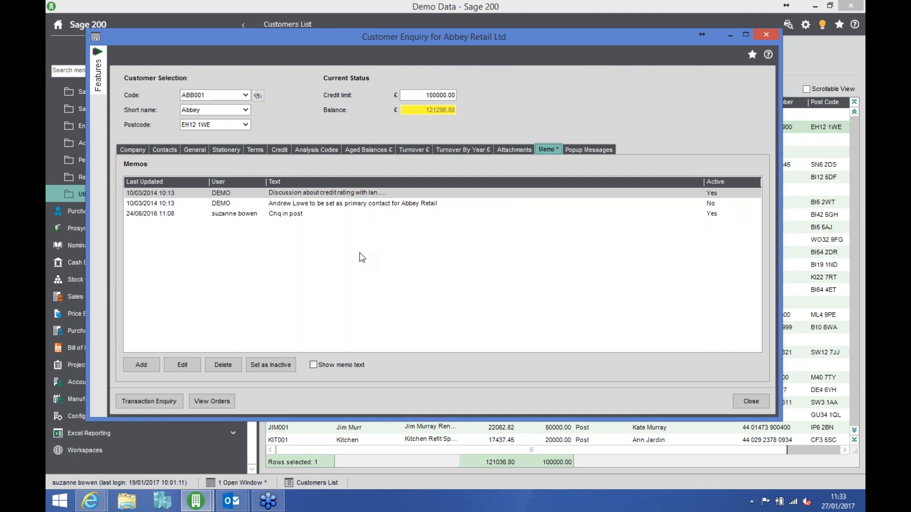
- Open Abbey Retail Ltd's transaction enquiry and show the memo drilldown for the invoice dated 29/09/2016
click(163, 401)
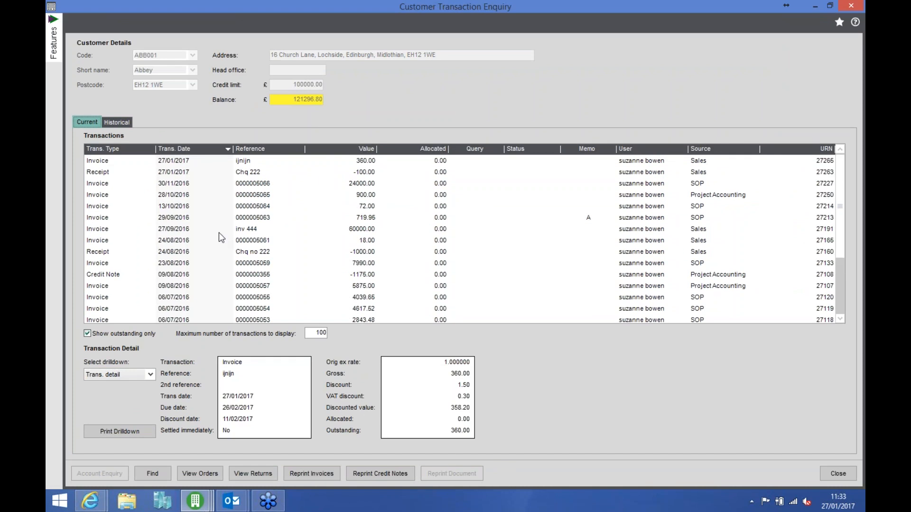
click(259, 229)
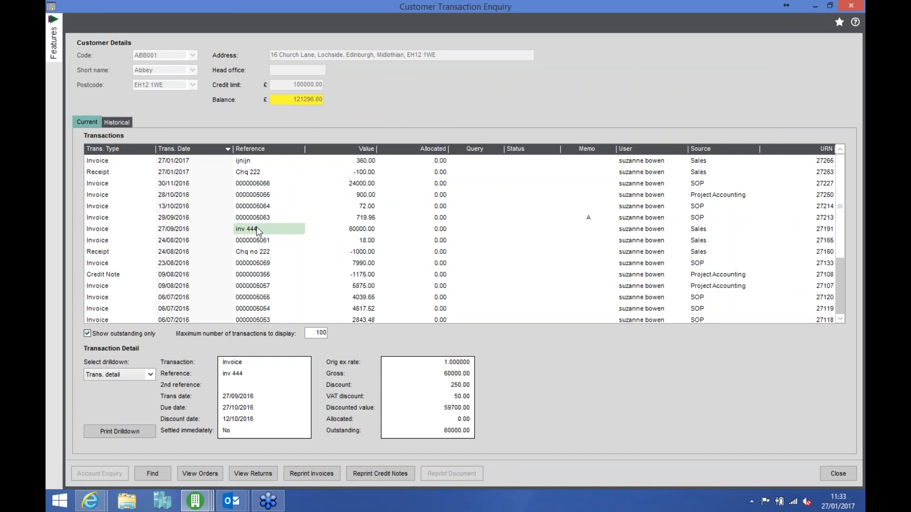
click(286, 218)
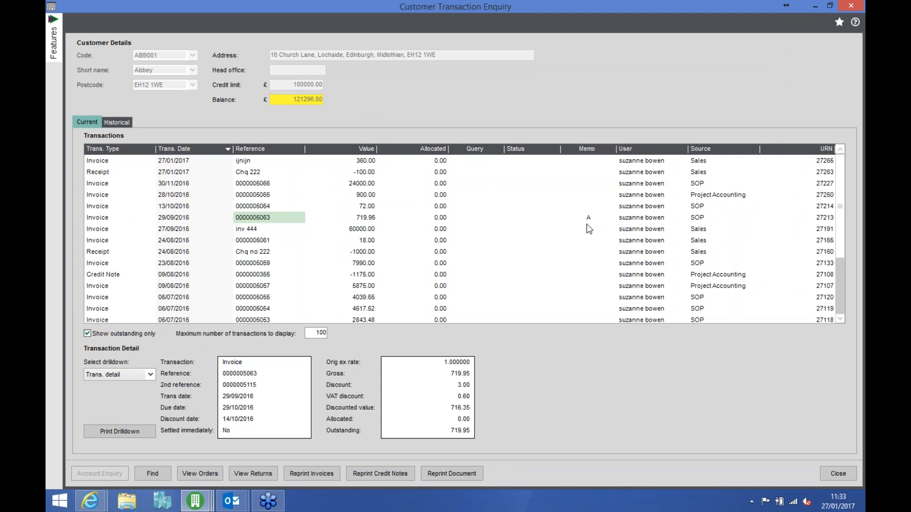
click(151, 376)
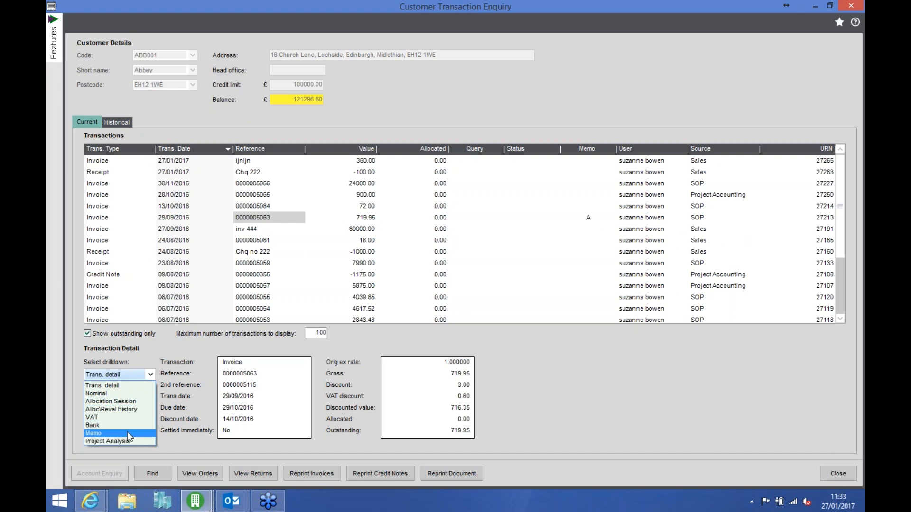
click(127, 434)
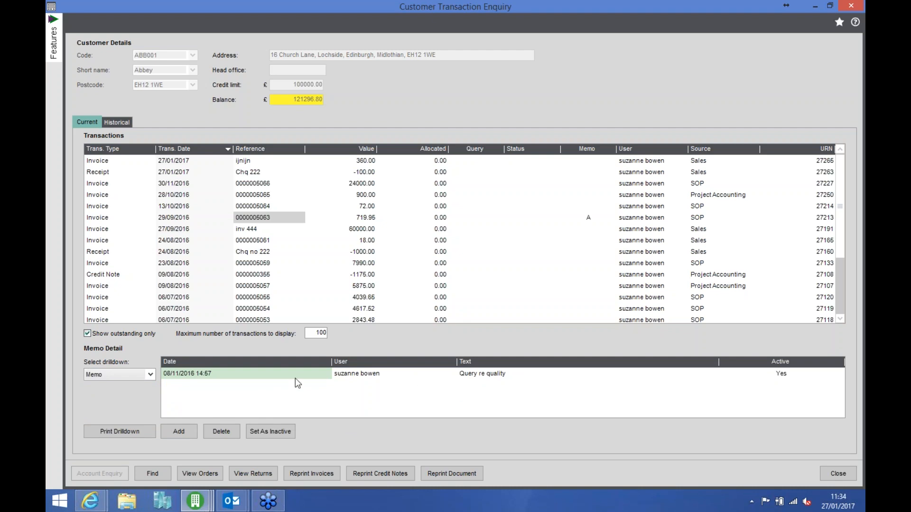
- Set the invoice's "Query re quality" memo as inactive and delete it, closing both customer enquiry windows
click(281, 429)
click(221, 432)
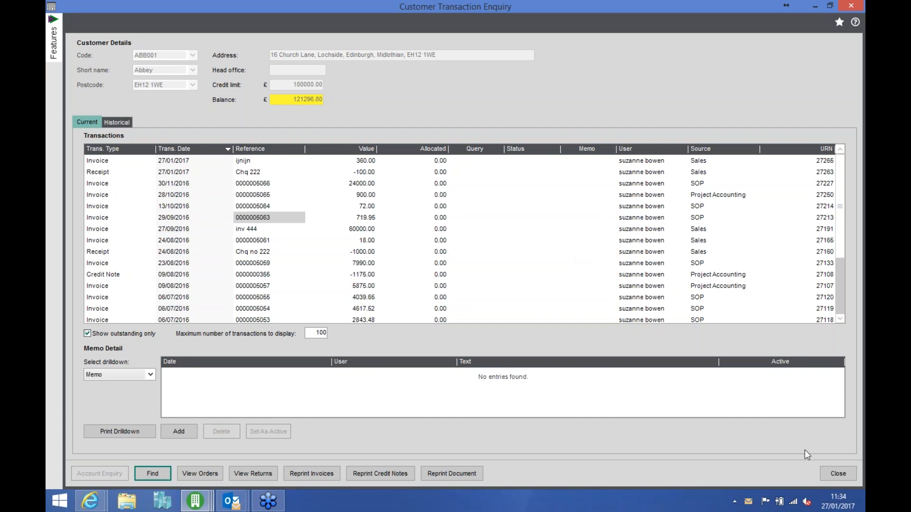
click(836, 474)
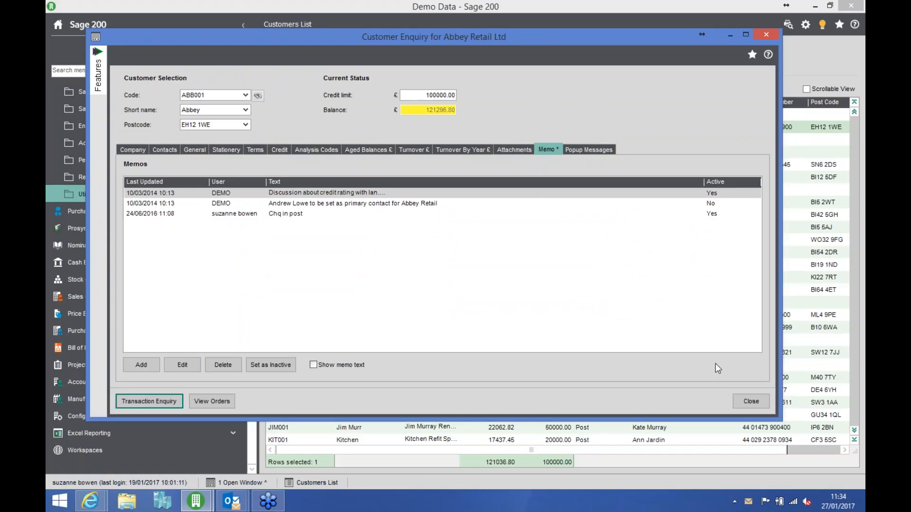
click(751, 401)
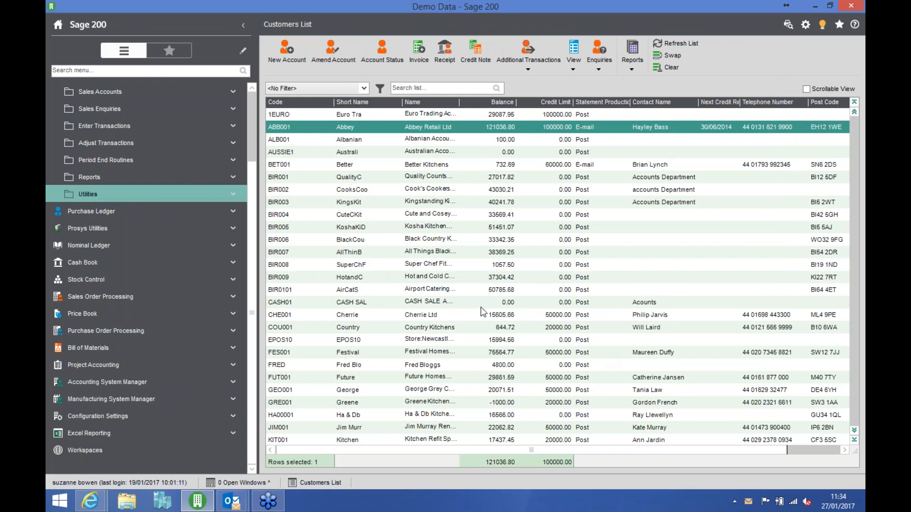
- Open Write Off Small Amounts from the Sales Ledger's transaction adjustments
click(202, 138)
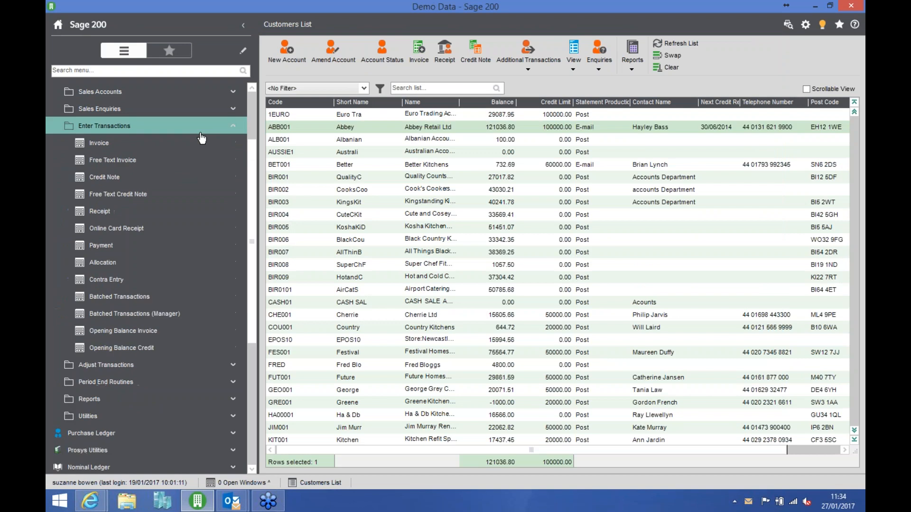
click(200, 133)
click(197, 143)
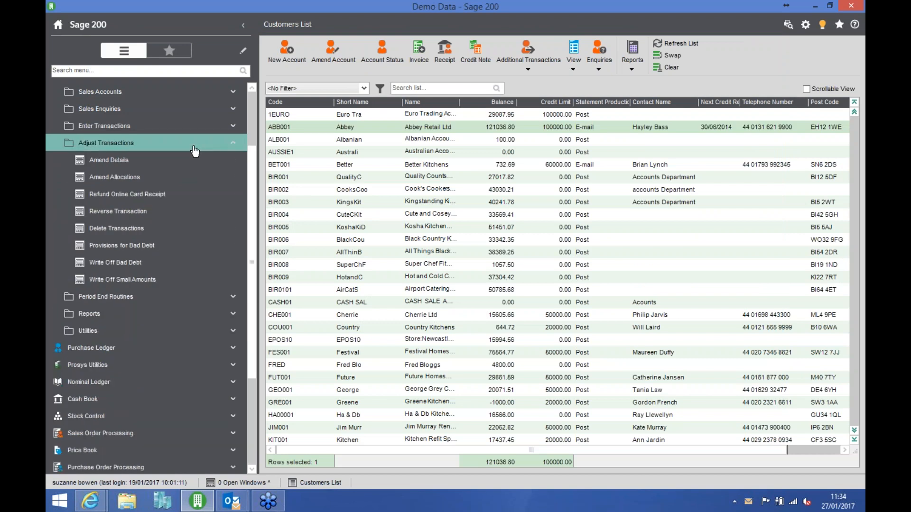
click(154, 283)
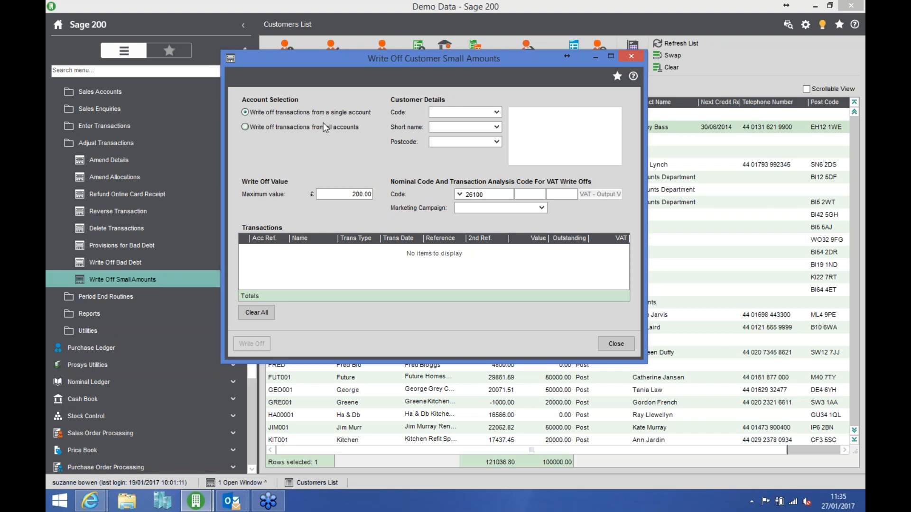
- List small-amount transactions from all customer accounts, with the maximum write-off value set to 10.00
click(267, 130)
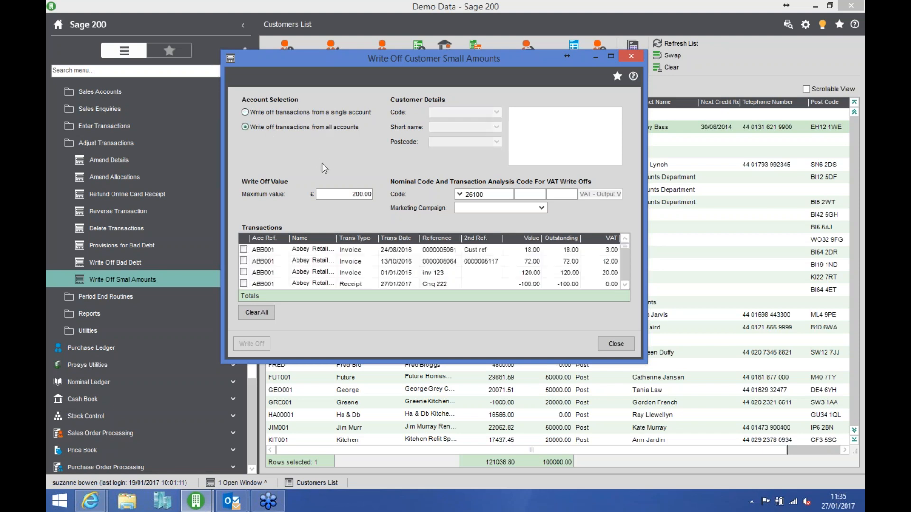
click(351, 194)
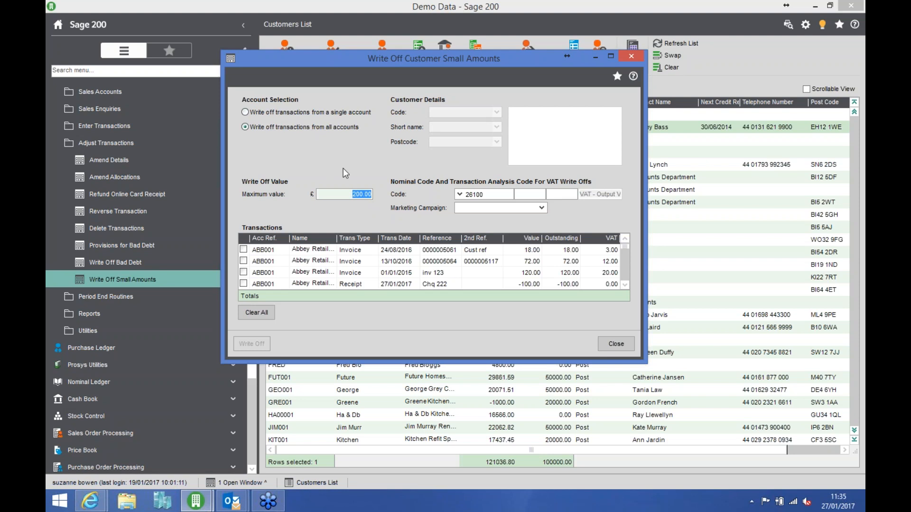
text(1)
key(Tab)
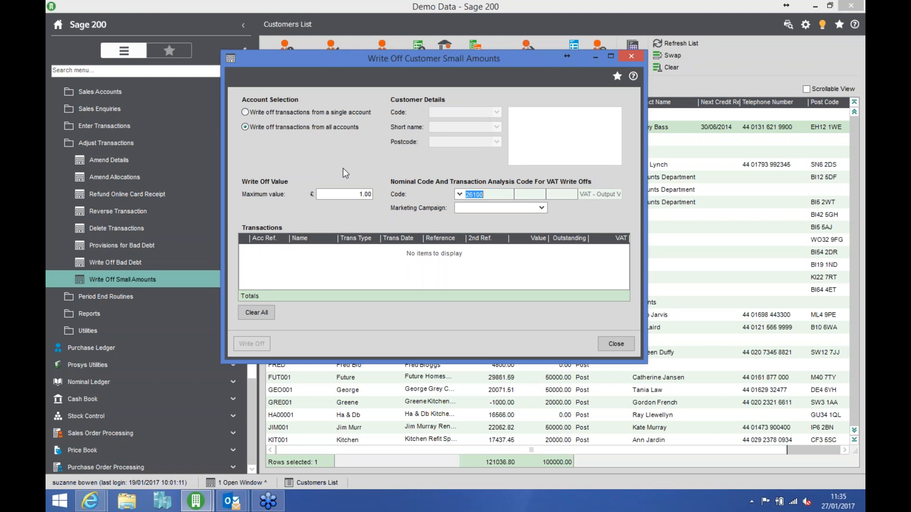
key(shift+Tab)
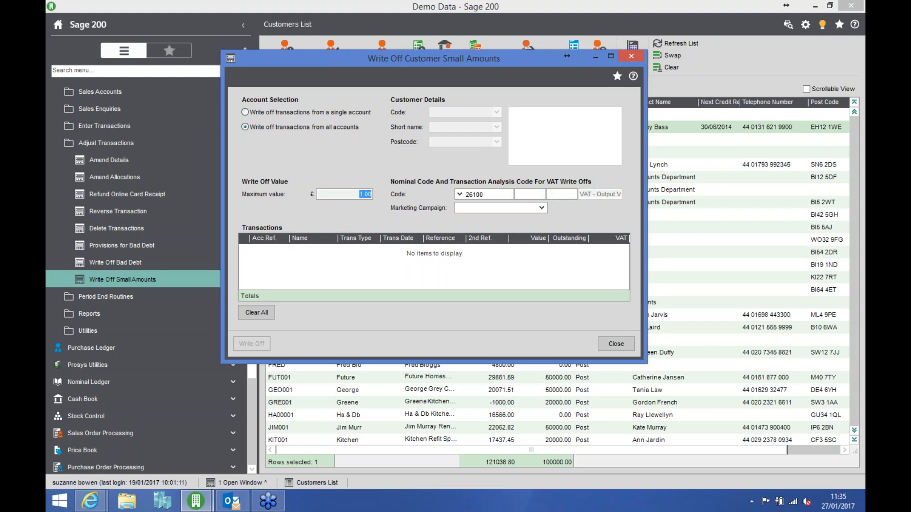
text(10)
key(Tab)
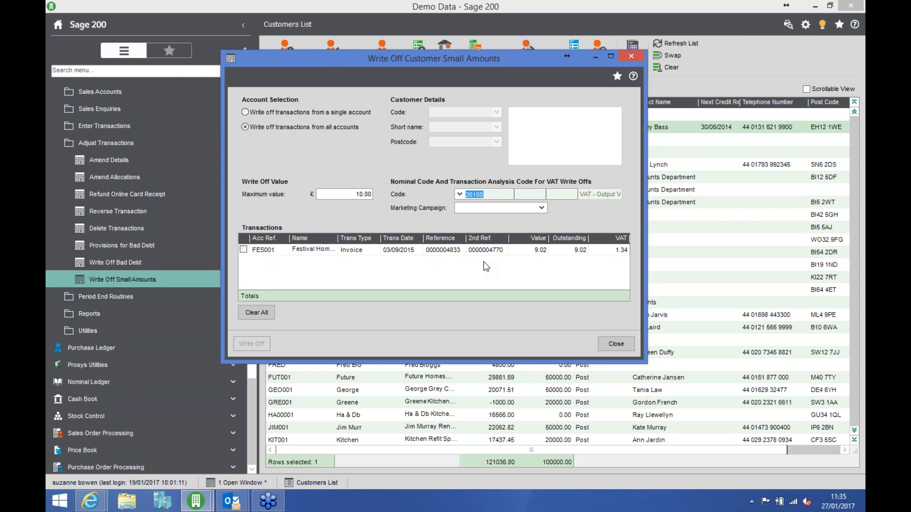
- Select the Festival Homes invoice dated 03/09/2015, write it off and close the write-off window
click(244, 249)
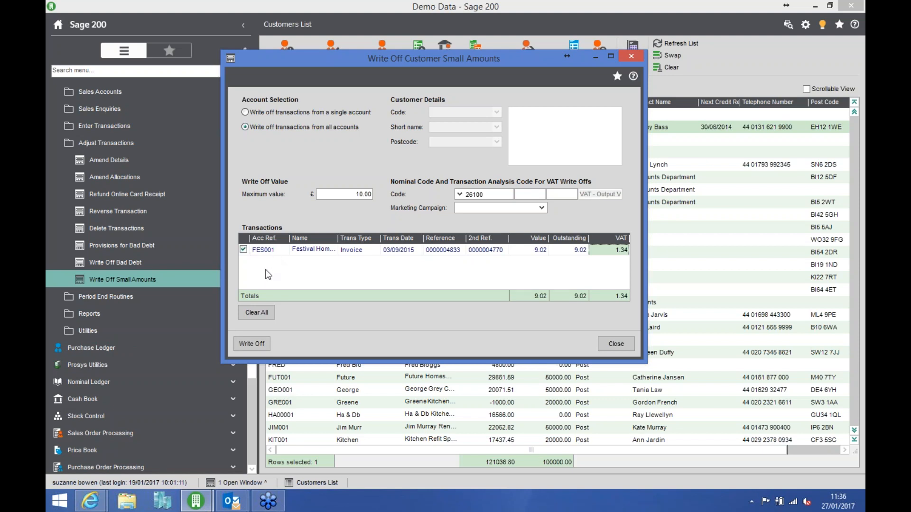
click(244, 249)
click(243, 249)
click(260, 342)
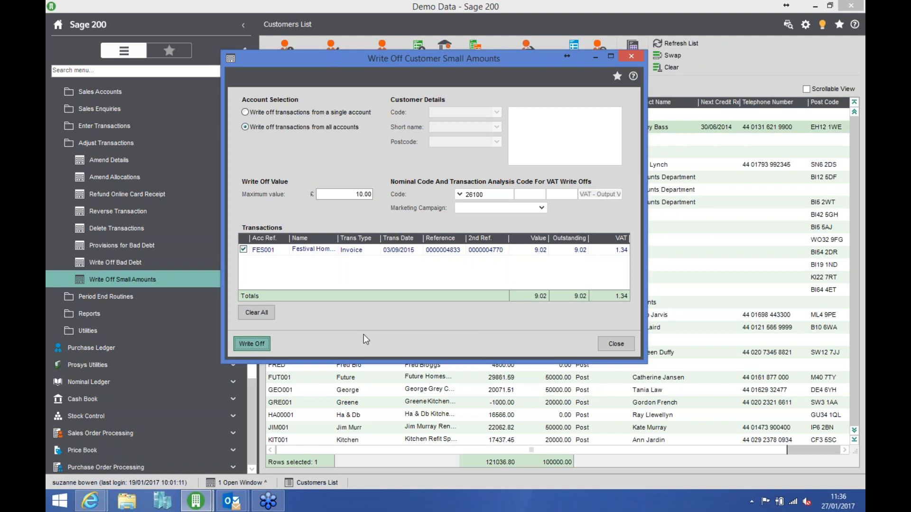
click(614, 344)
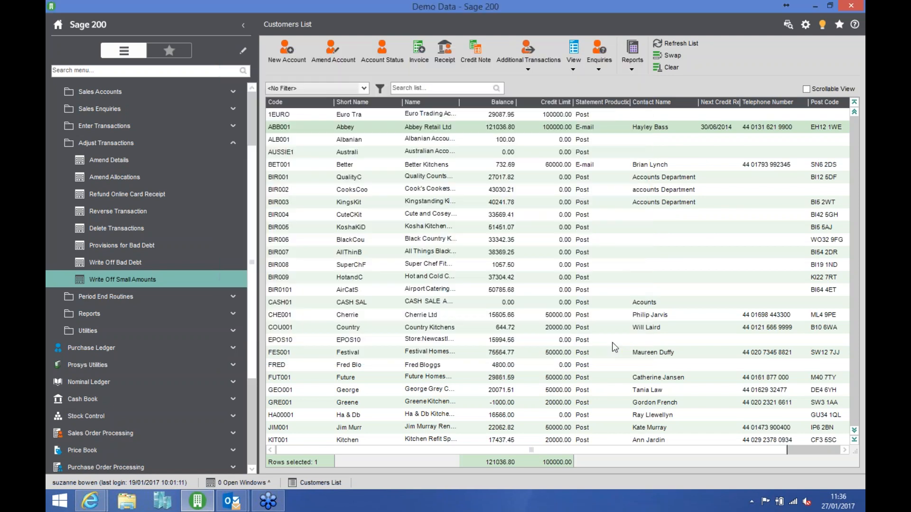
- Open the transaction enquiry for Festival Homes Ltd and include transactions that are no longer outstanding
click(311, 352)
click(606, 75)
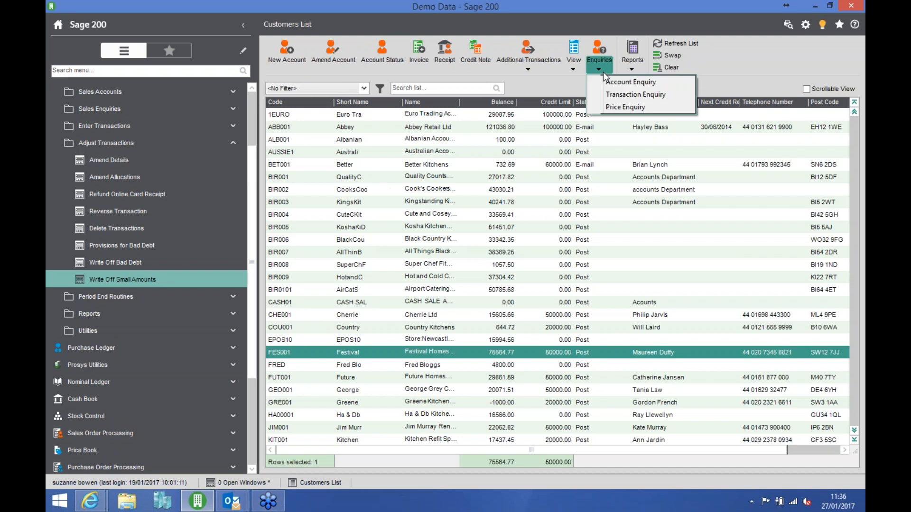
click(623, 95)
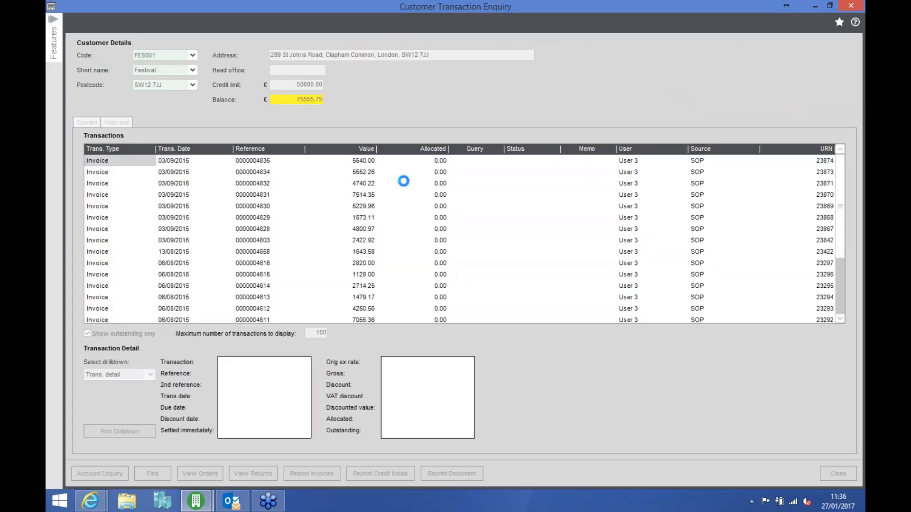
click(87, 334)
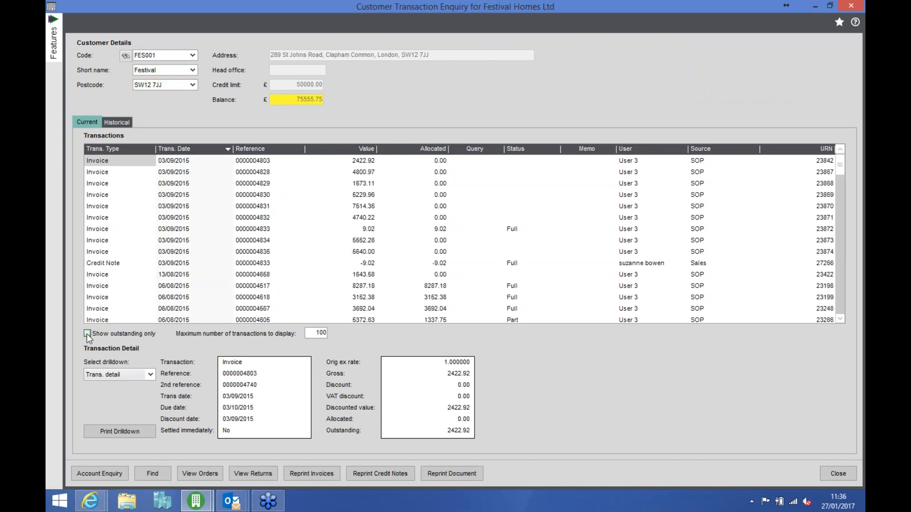
- View the details of the written-off 9.02 invoice and its matching credit note, then close the enquiry
click(289, 292)
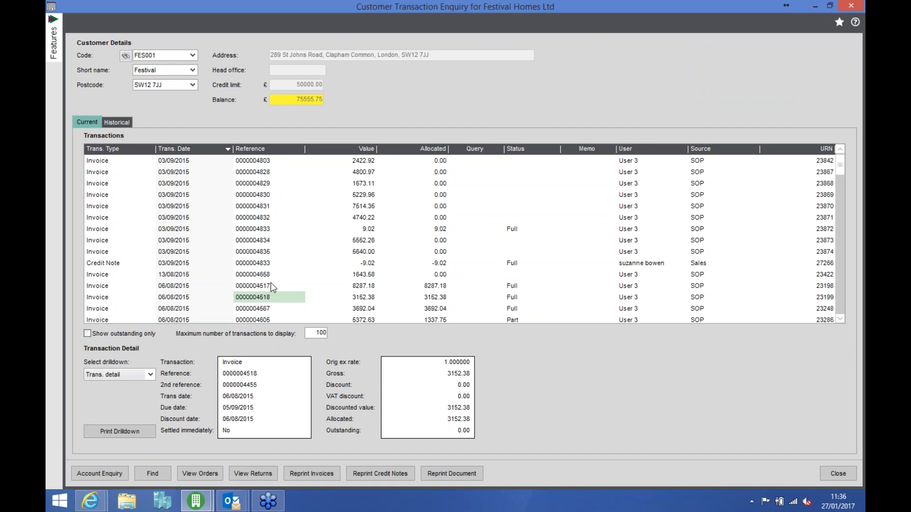
click(241, 231)
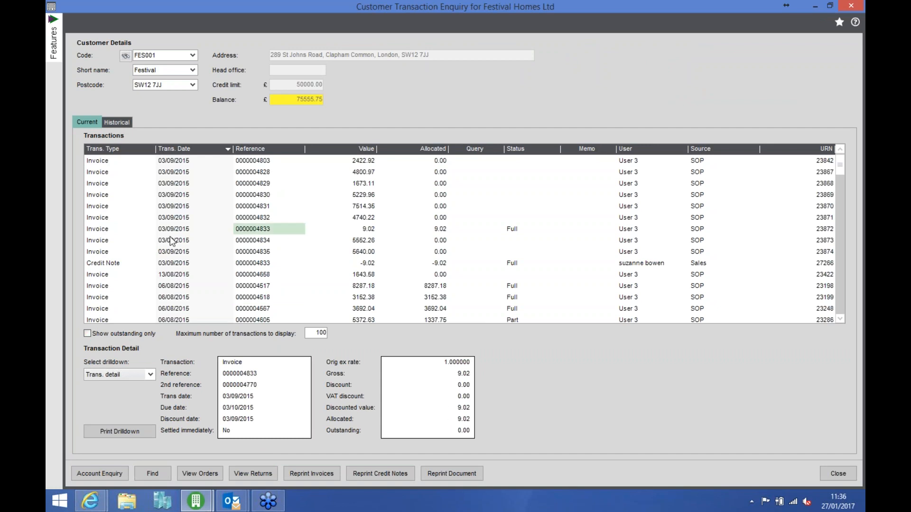
click(276, 264)
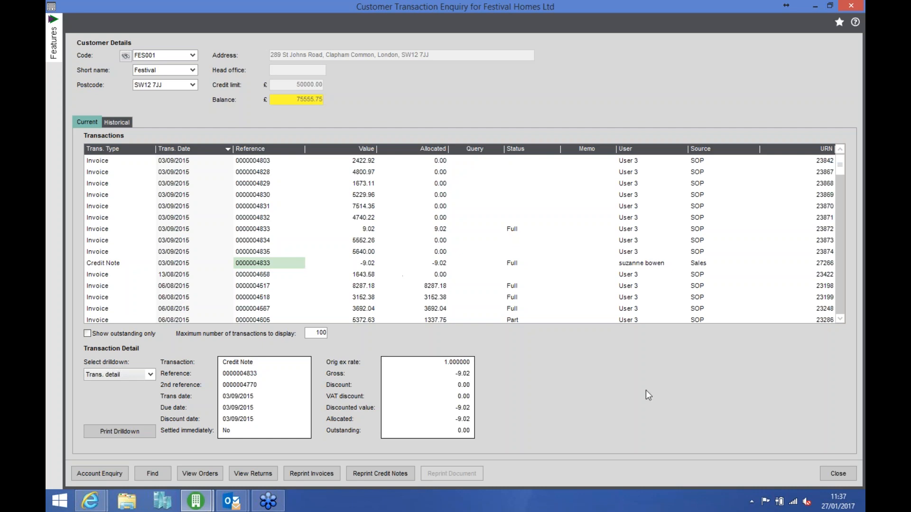
click(837, 473)
- Collapse the Adjust Transactions folder and open Ledger Settings from the Sales Ledger's Utilities set-up options
click(135, 148)
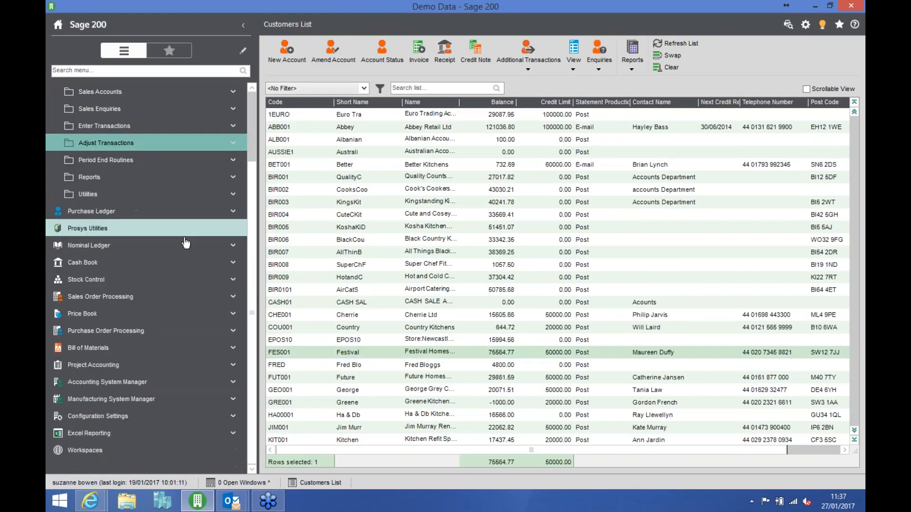
click(135, 197)
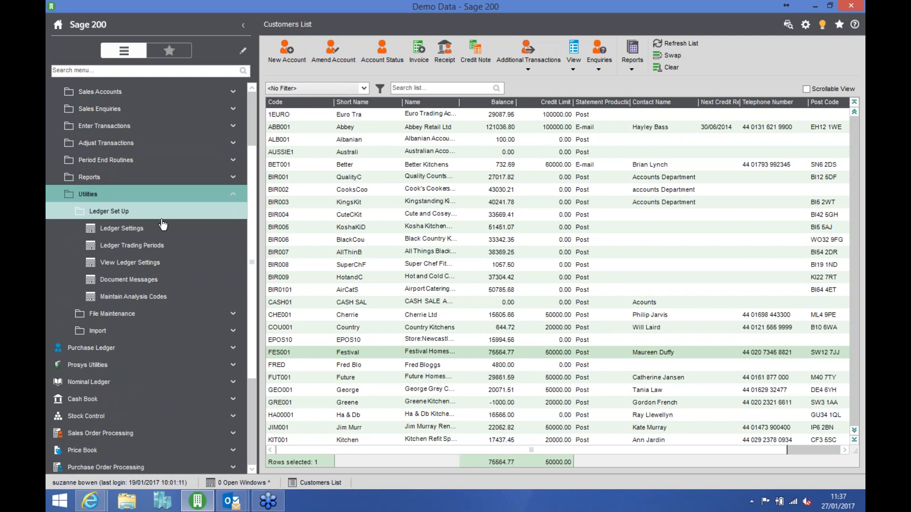
click(141, 233)
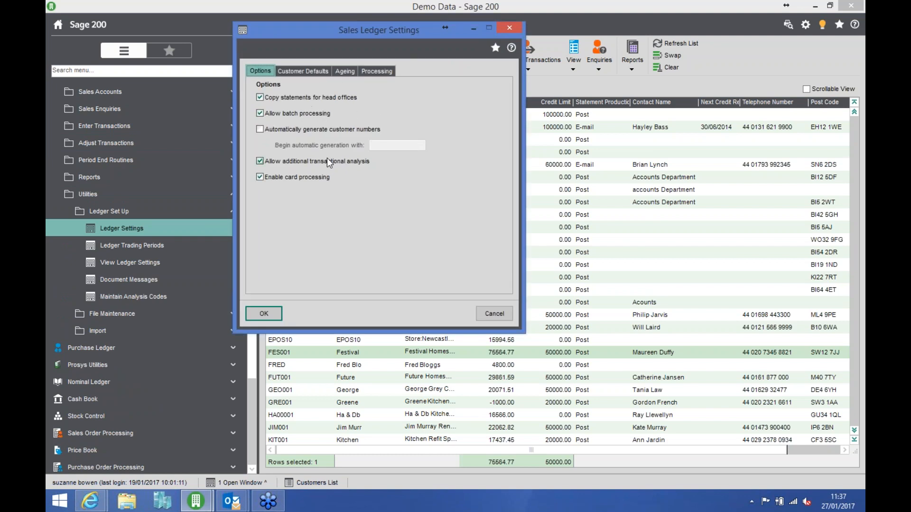
- Review the customer defaults, ageing and processing settings of the Sales Ledger, then leave without saving
click(315, 72)
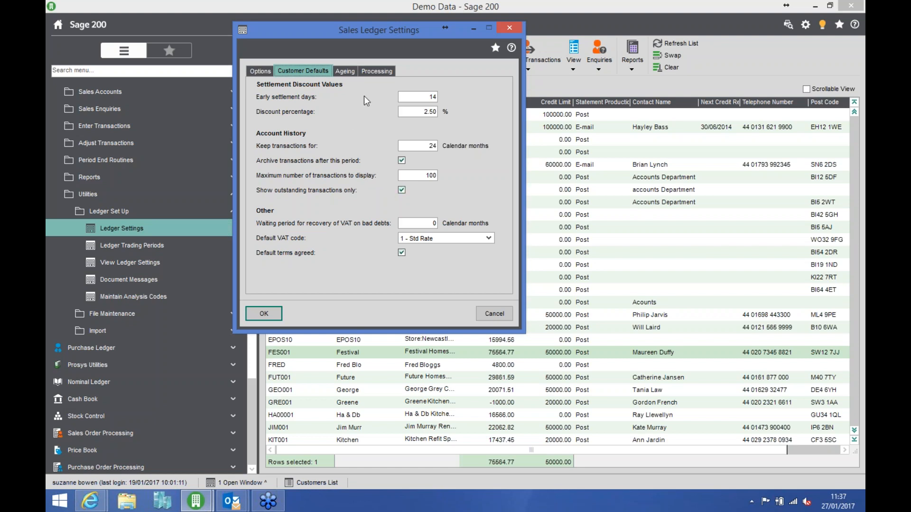
click(347, 71)
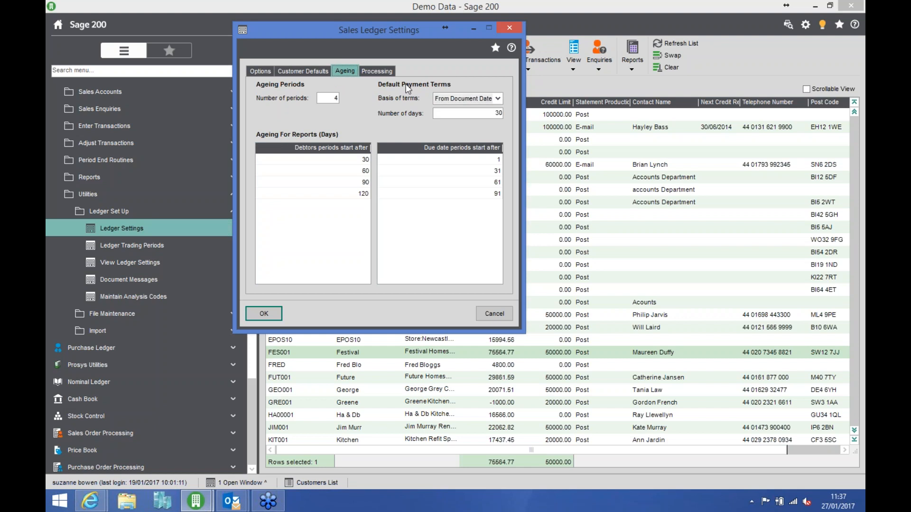
click(377, 71)
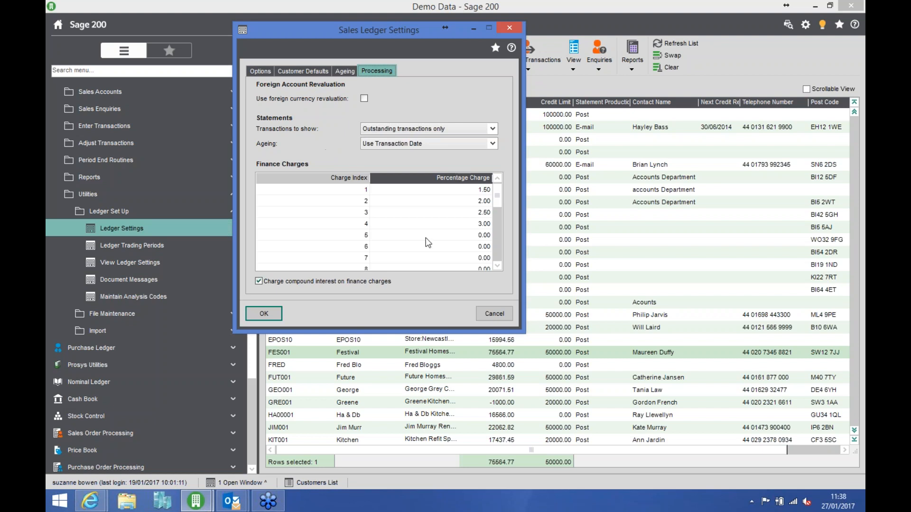
click(495, 314)
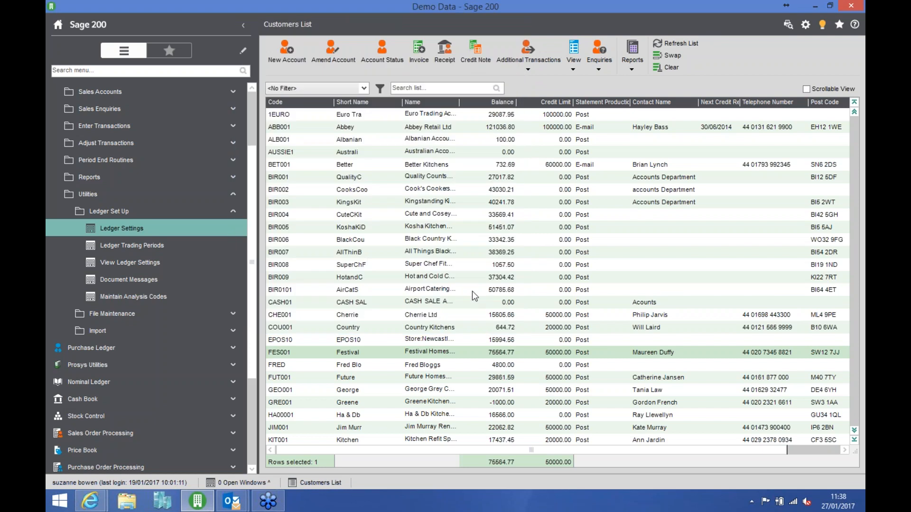
- Collapse the Sales Ledger's Utilities folder
click(226, 195)
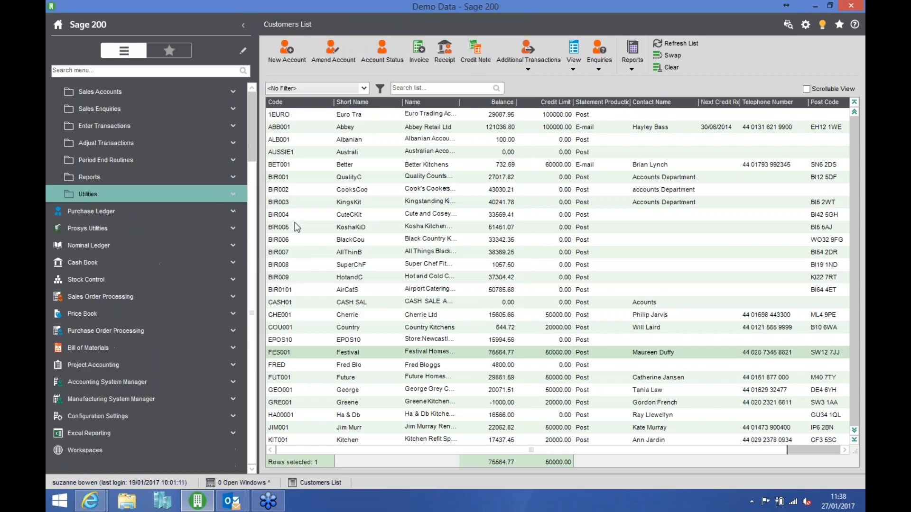
scroll(255, 141, up, 3)
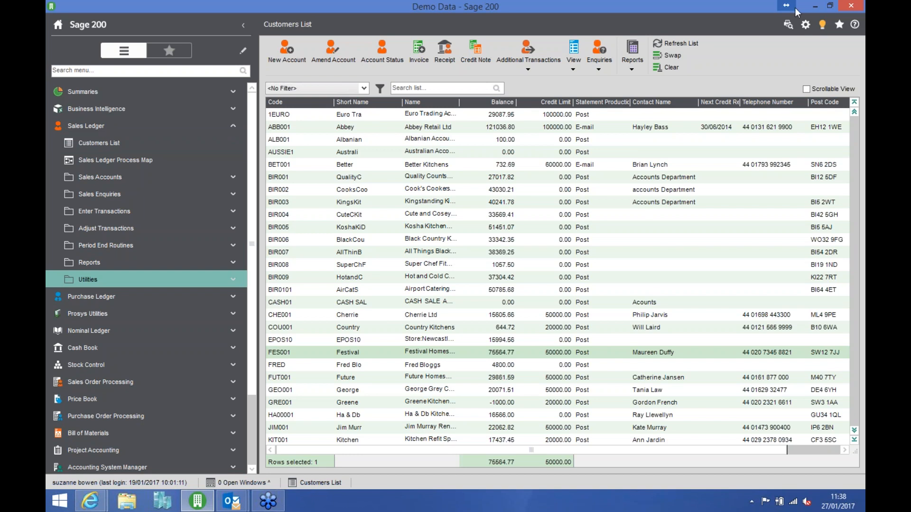
click(857, 28)
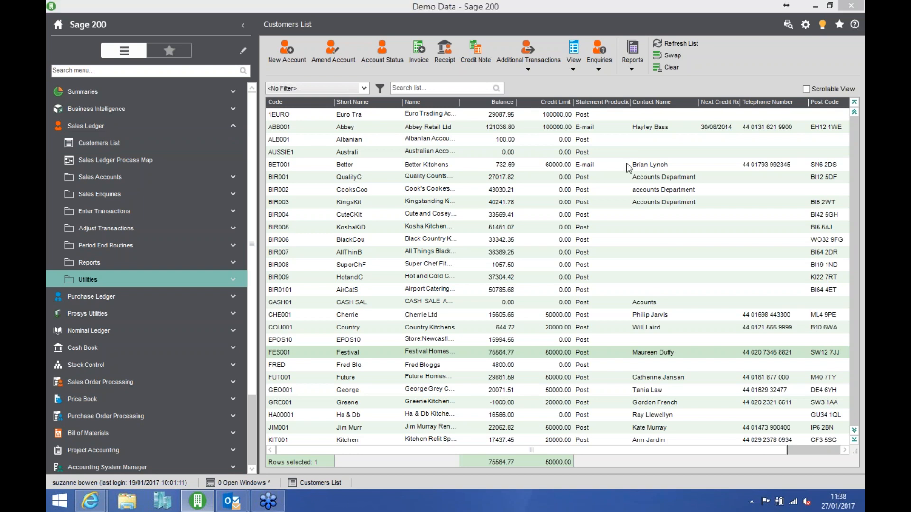